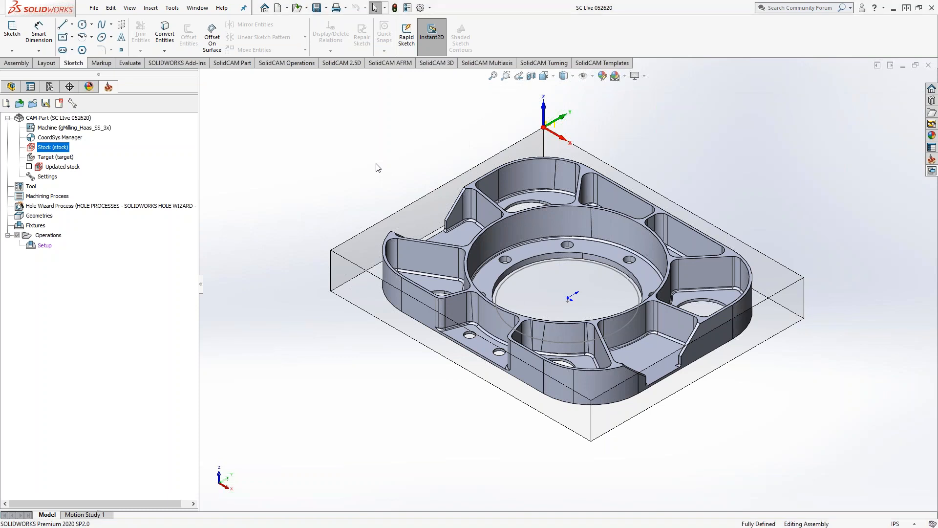
Start inserting a component into the assembly and browse to the SolidCAM Parts folder under Part Files
{"action": "middle_click_drag", "start_coordinate": [320, 183], "coordinate": [337, 220]}
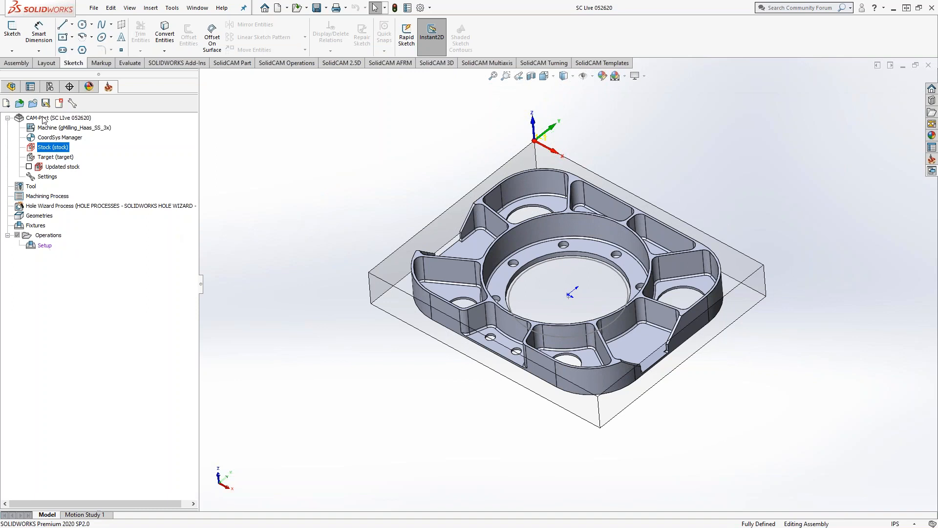
{"action": "left_click", "coordinate": [11, 86]}
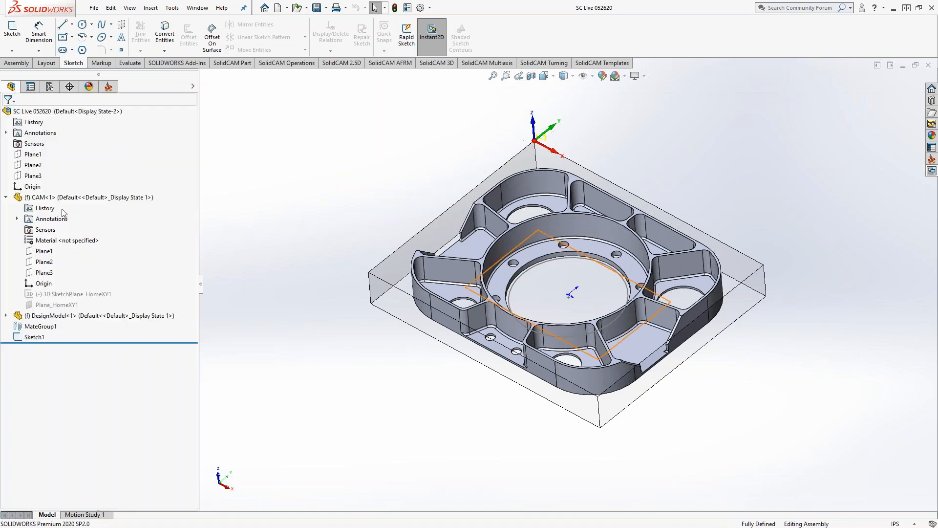
{"action": "left_click", "coordinate": [5, 197]}
{"action": "left_click", "coordinate": [16, 63]}
{"action": "left_click", "coordinate": [55, 34]}
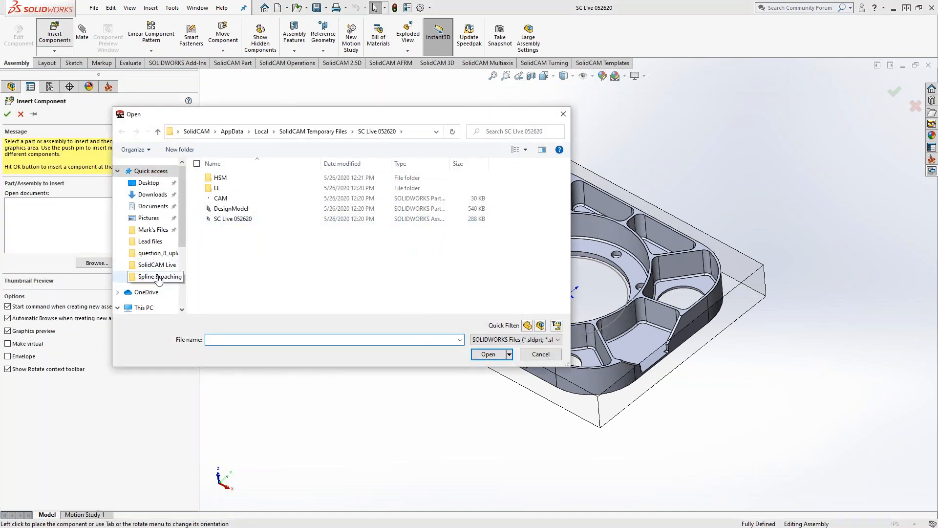
{"action": "left_click", "coordinate": [157, 264]}
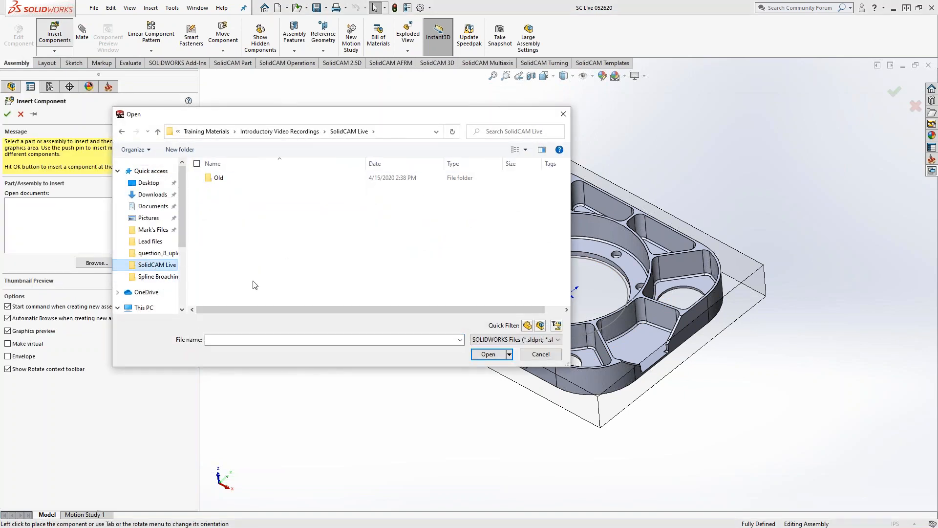
{"action": "left_click", "coordinate": [274, 132]}
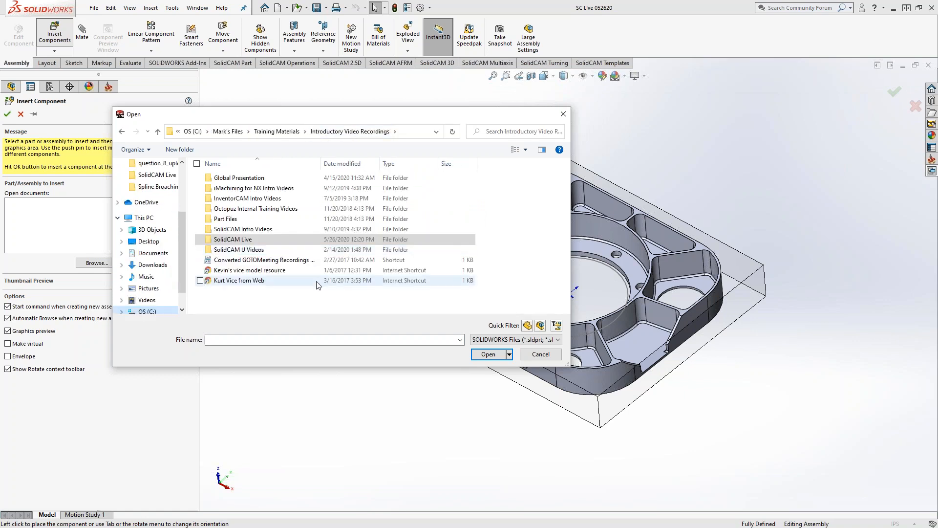
{"action": "double_click", "coordinate": [226, 219]}
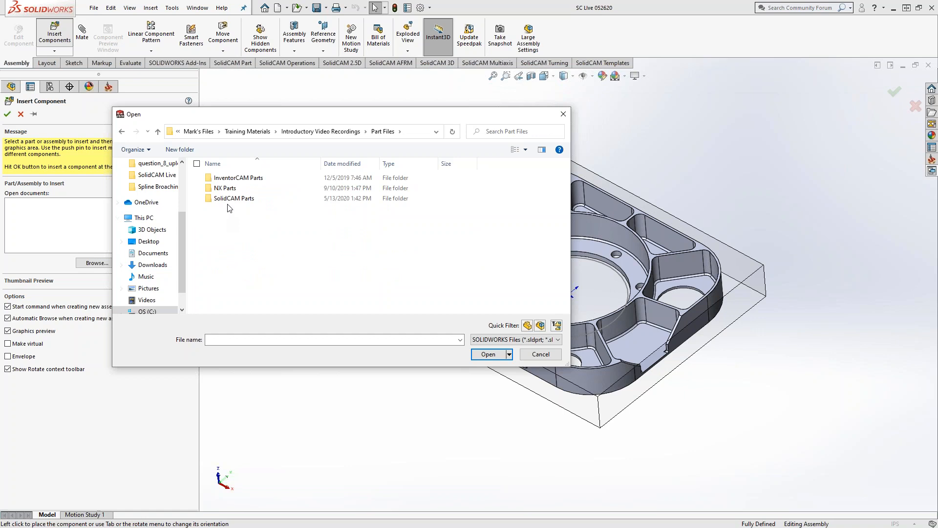
{"action": "double_click", "coordinate": [230, 199]}
{"action": "scroll", "coordinate": [274, 259], "scroll_direction": "down", "scroll_amount": 15}
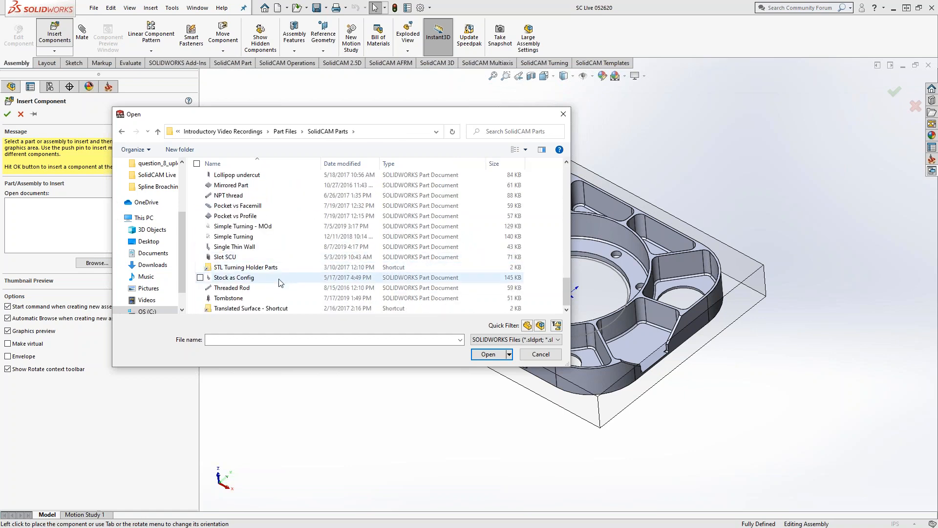
Limit the file list to SOLIDWORKS assemblies and insert Jergens Vice - Back Jaw beside the part
{"action": "left_click", "coordinate": [552, 340]}
{"action": "left_click", "coordinate": [548, 356]}
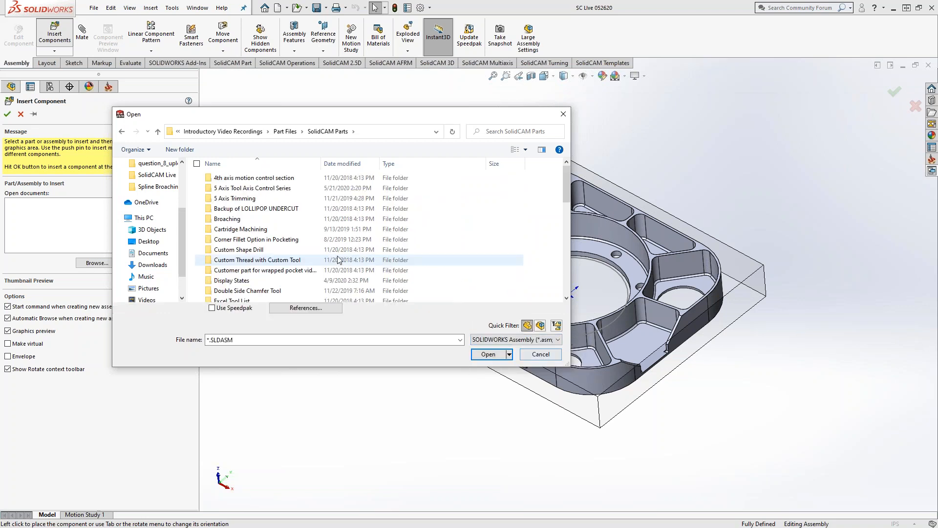
{"action": "scroll", "coordinate": [296, 251], "scroll_direction": "down", "scroll_amount": 15}
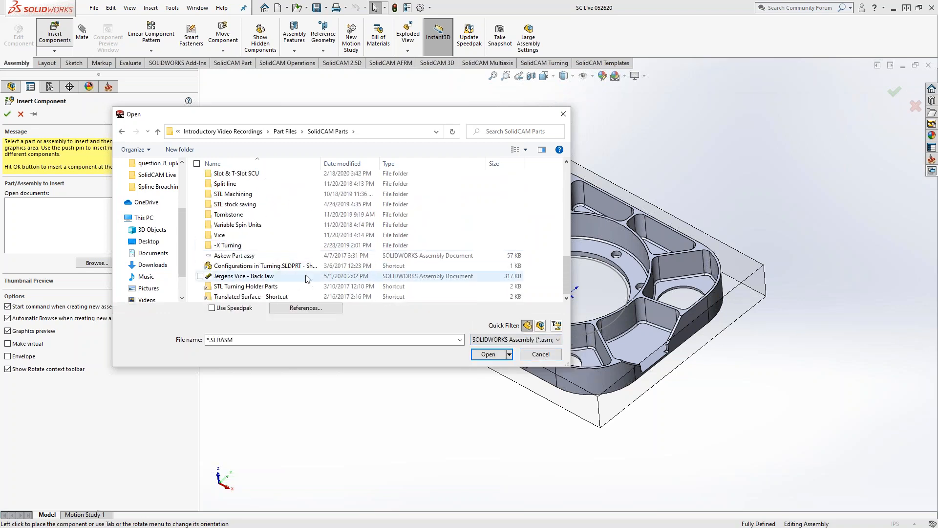
{"action": "left_click", "coordinate": [246, 277]}
{"action": "left_click", "coordinate": [488, 355]}
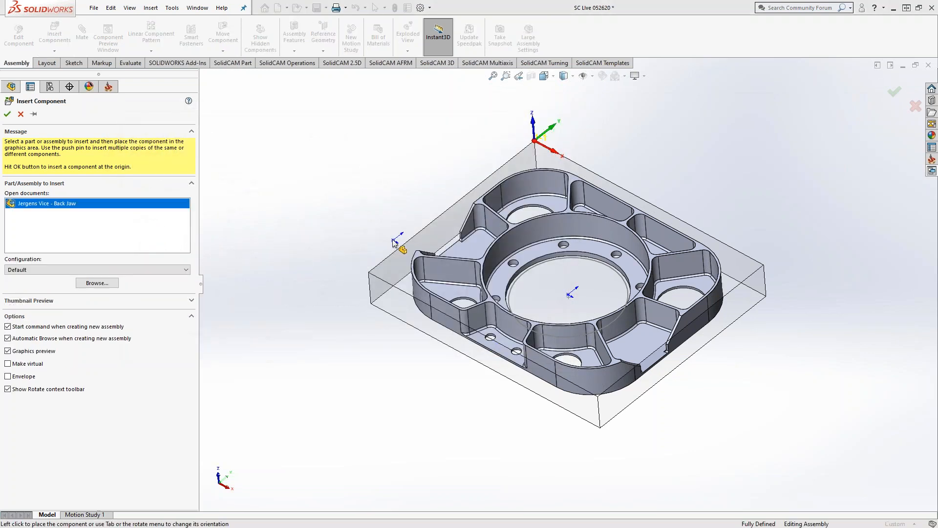
{"action": "scroll", "coordinate": [328, 208], "scroll_direction": "up", "scroll_amount": 4}
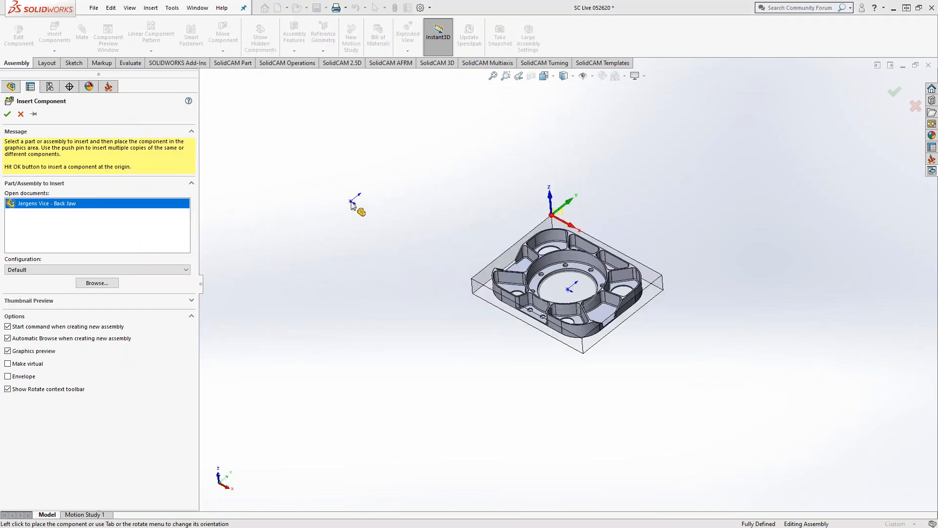
{"action": "left_click", "coordinate": [352, 236]}
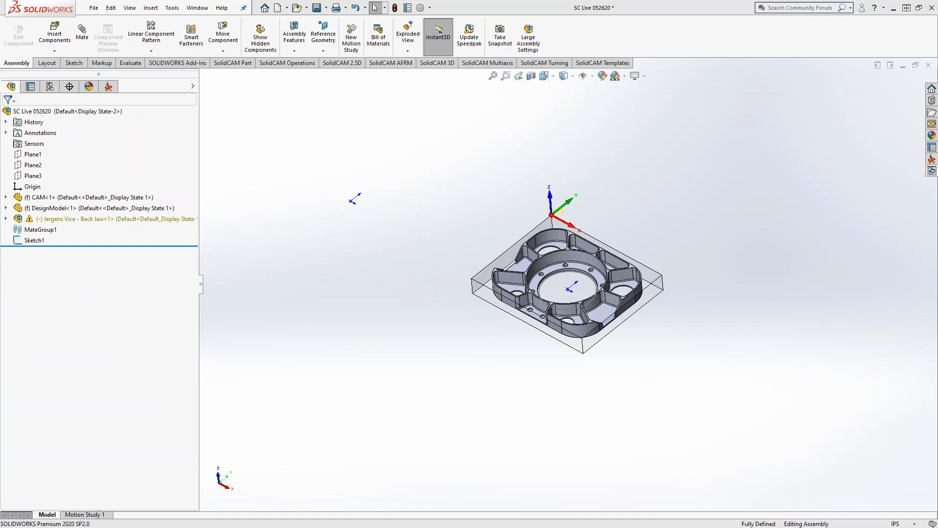
Delete the inserted Jergens Vice - Back Jaw component from the assembly
{"action": "right_click", "coordinate": [49, 220]}
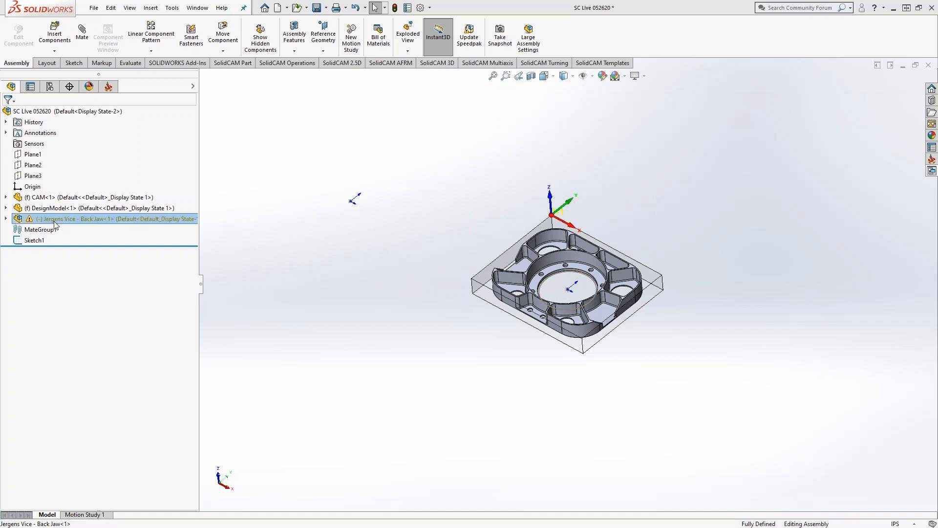
{"action": "key", "text": "Delete"}
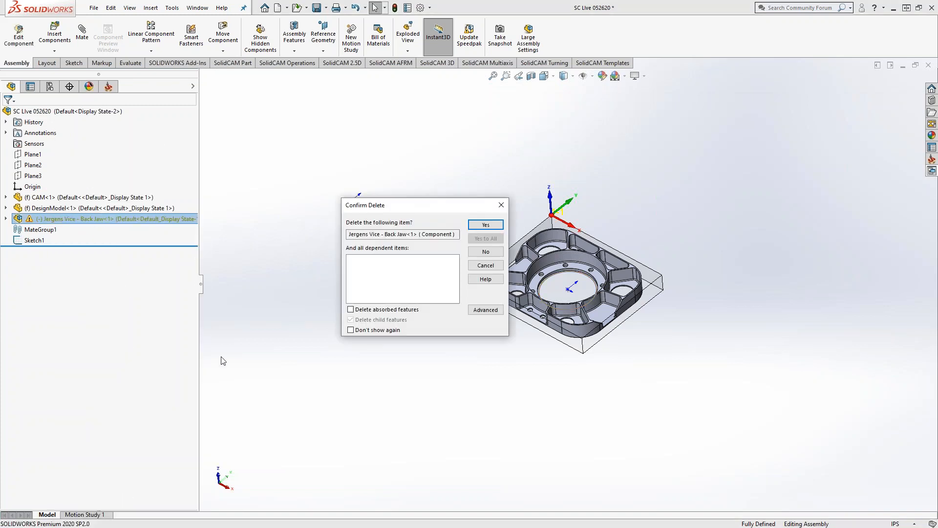
{"action": "left_click", "coordinate": [486, 224]}
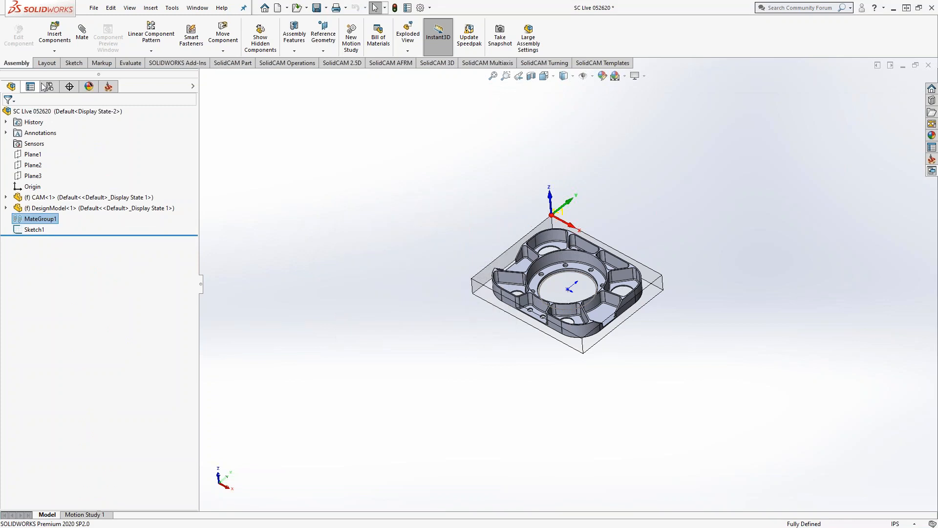
Insert the Jergens Vice - Back Jaw assembly from the GATE BOX folder and place it beside the part
{"action": "left_click", "coordinate": [59, 34]}
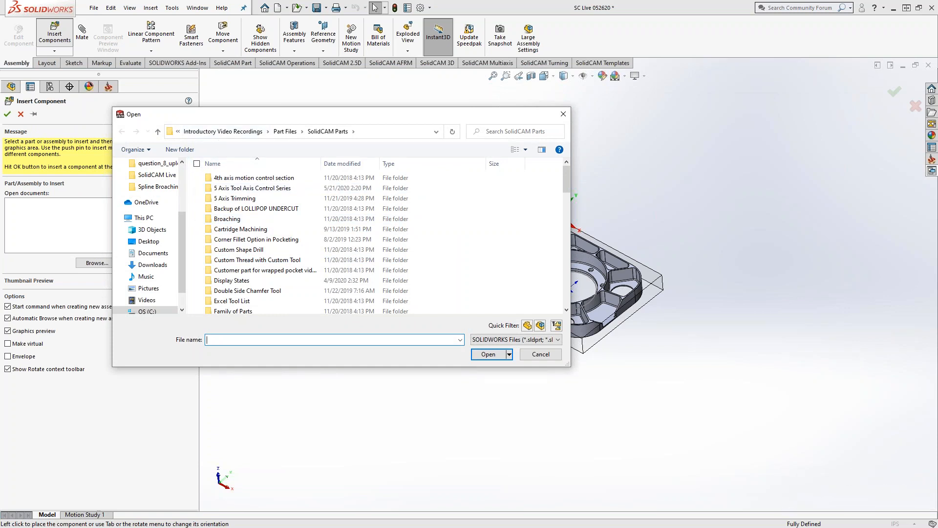
{"action": "key", "text": "Escape"}
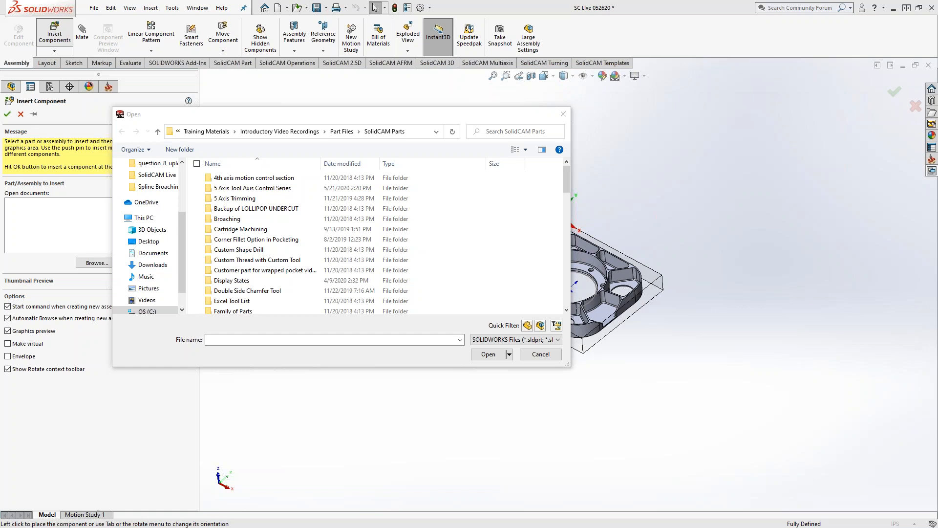
{"action": "left_click", "coordinate": [411, 137]}
{"action": "key", "text": "ctrl+v"}
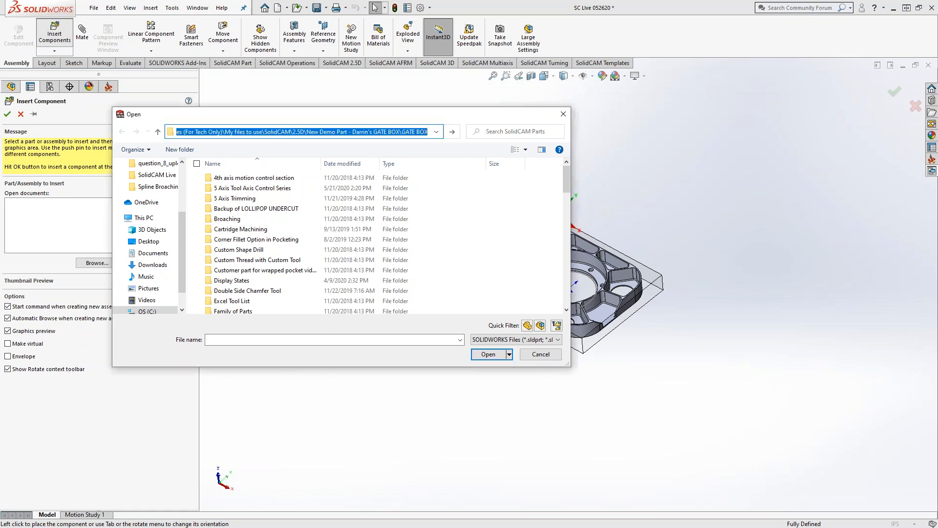
{"action": "key", "text": "Return"}
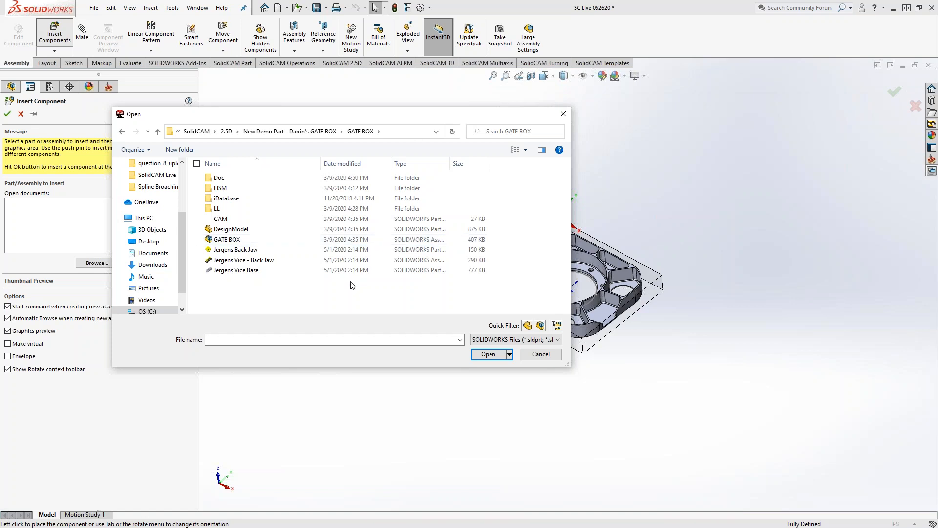
{"action": "left_click", "coordinate": [434, 260]}
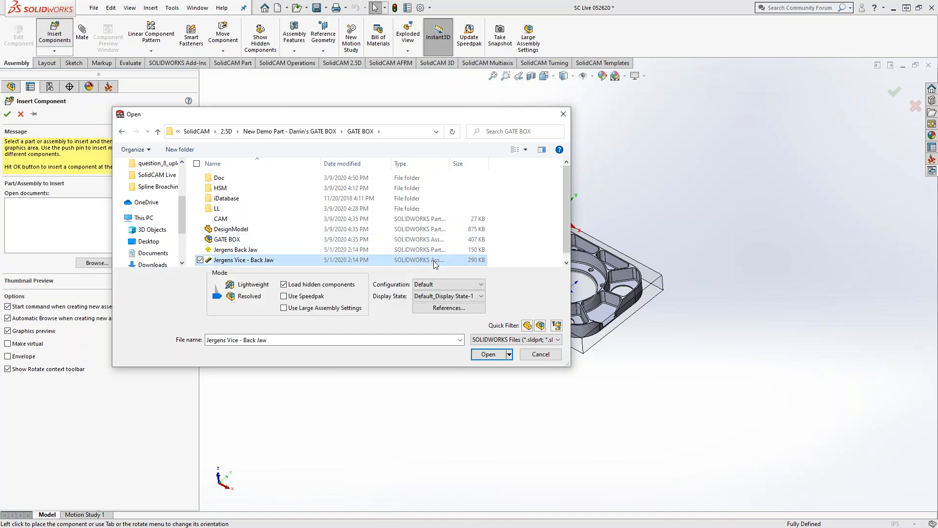
{"action": "left_click", "coordinate": [488, 354]}
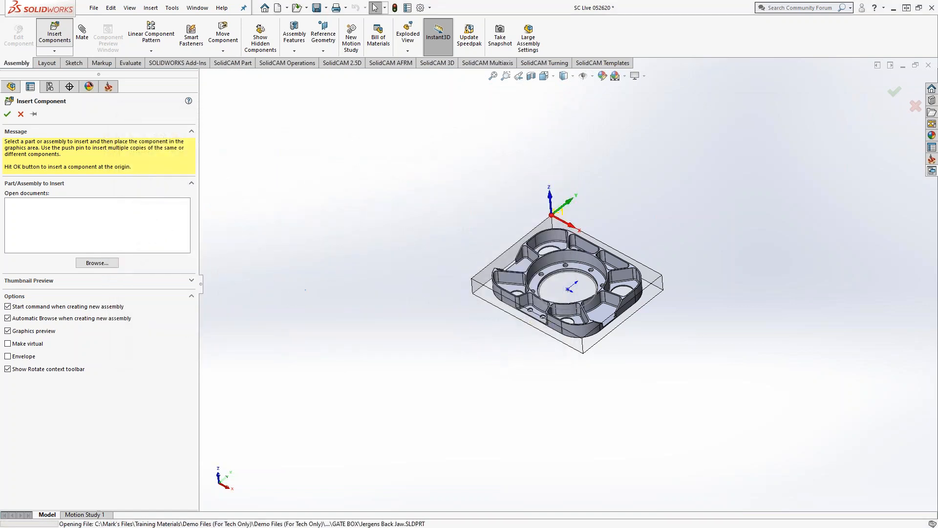
{"action": "mouse_move", "coordinate": [410, 244]}
{"action": "middle_mouse_down"}
{"action": "mouse_move", "coordinate": [294, 295]}
{"action": "mouse_move", "coordinate": [369, 284]}
{"action": "mouse_move", "coordinate": [394, 246]}
{"action": "middle_mouse_up"}
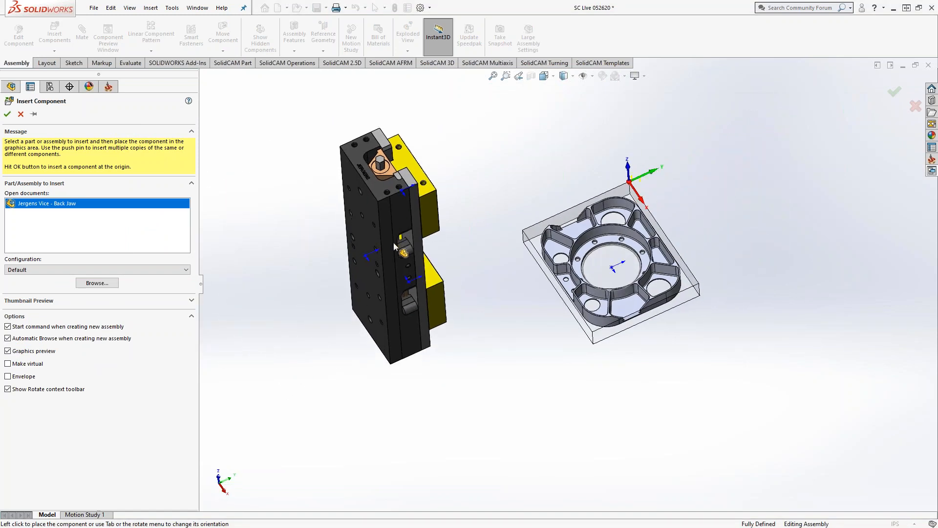
{"action": "left_click", "coordinate": [394, 246]}
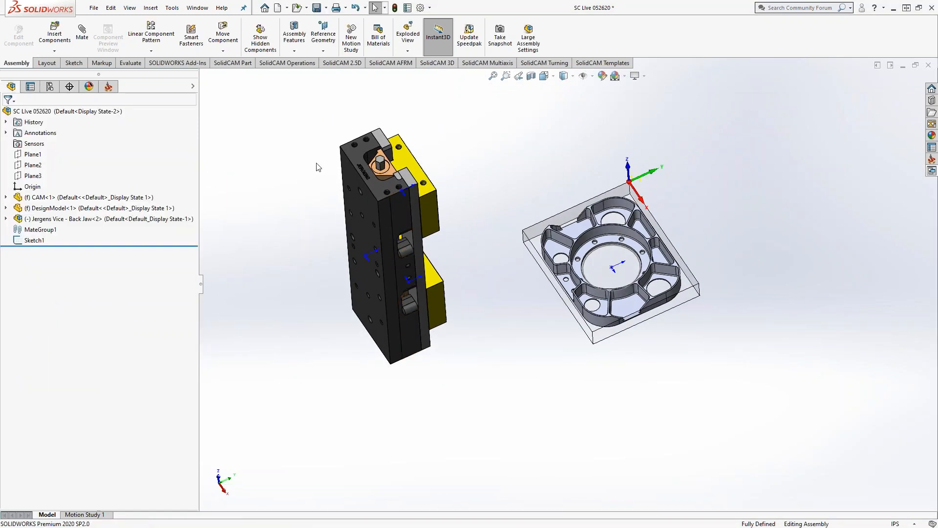
Make the Jergens Vice - Back Jaw subassembly flexible and try to move one of its jaws
{"action": "middle_click_drag", "start_coordinate": [304, 179], "coordinate": [370, 379]}
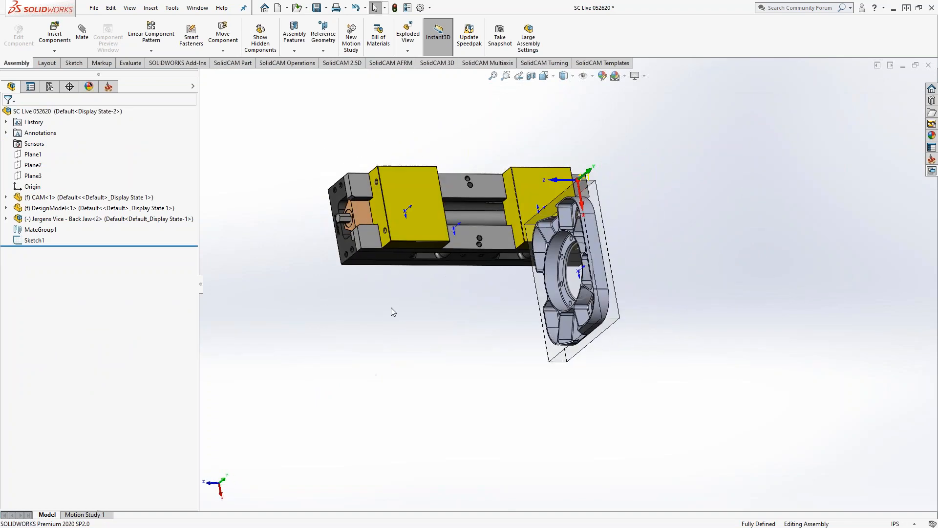
{"action": "right_click", "coordinate": [71, 219]}
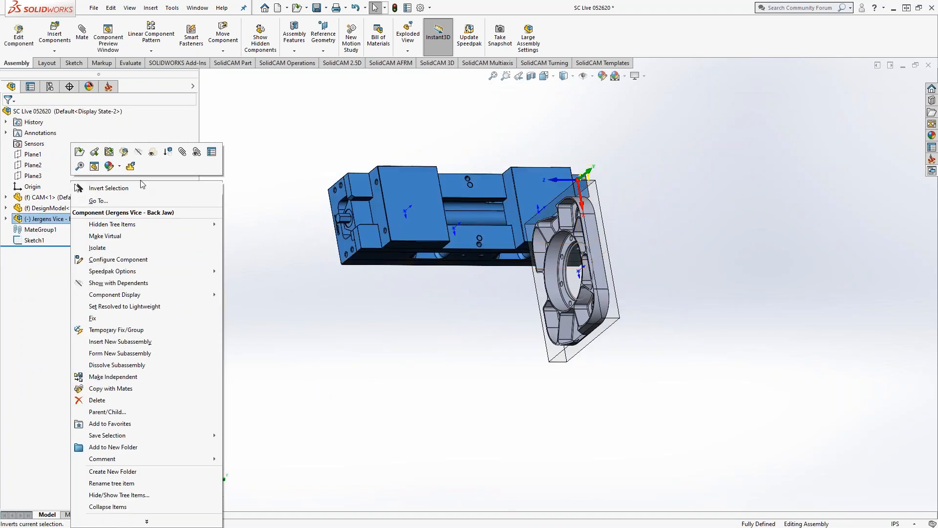
{"action": "left_click", "coordinate": [130, 167]}
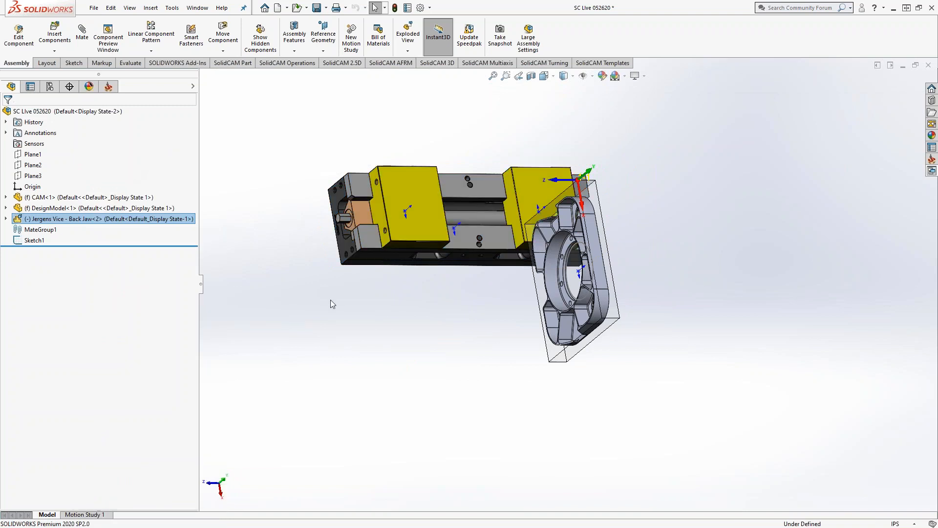
{"action": "left_click_drag", "start_coordinate": [425, 221], "coordinate": [369, 219]}
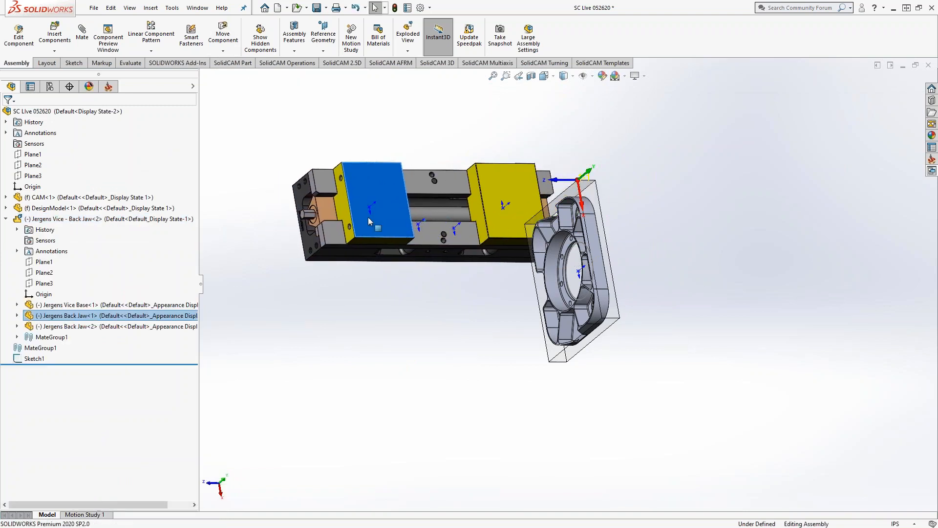
Within the vice subassembly, suppress the Distance2 mate between the two jaws and slide one jaw closer to the other
{"action": "right_click", "coordinate": [61, 219]}
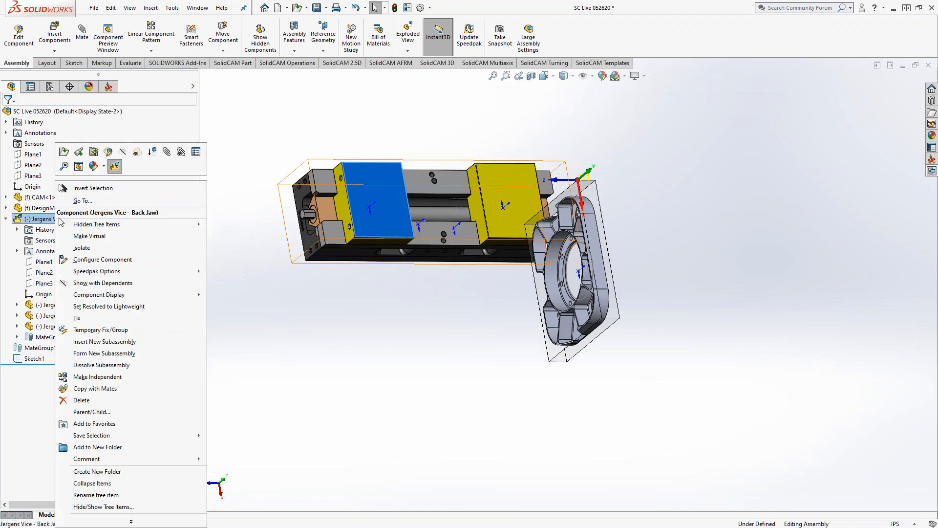
{"action": "left_click", "coordinate": [108, 151]}
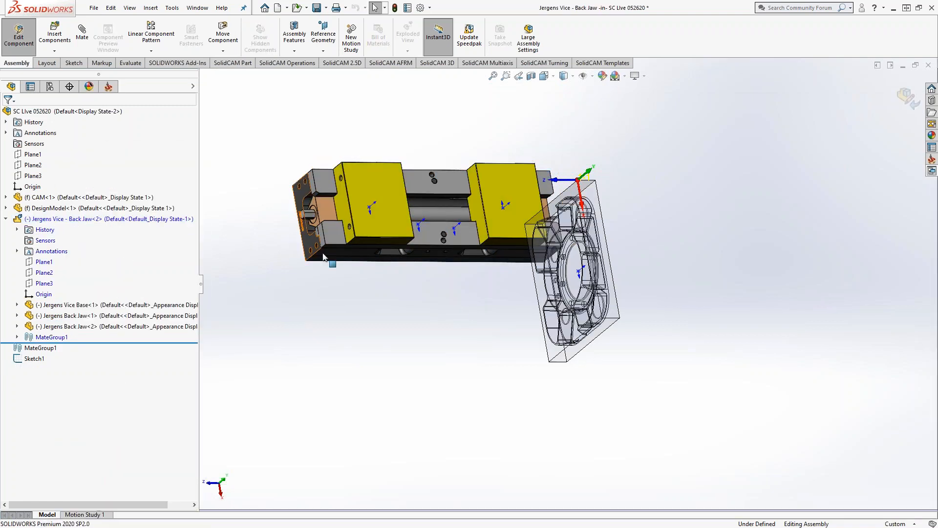
{"action": "left_click", "coordinate": [17, 337]}
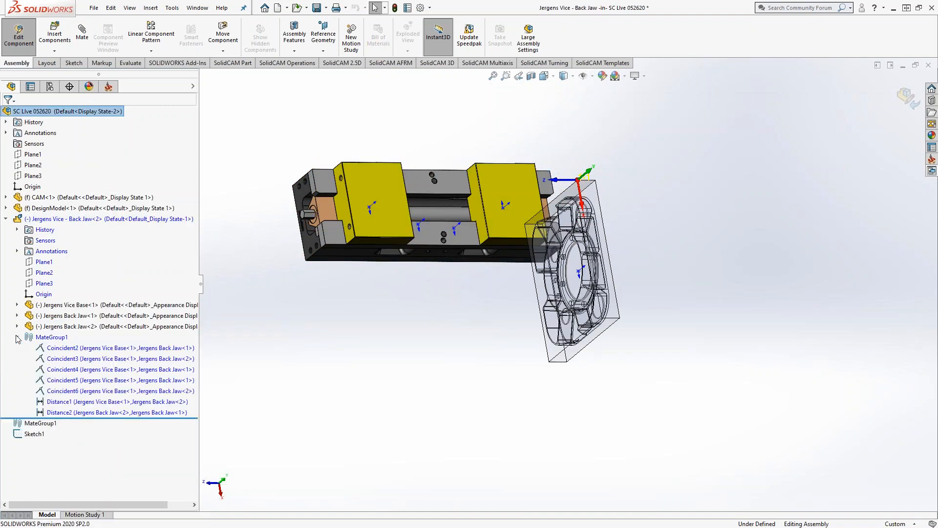
{"action": "left_click", "coordinate": [56, 404]}
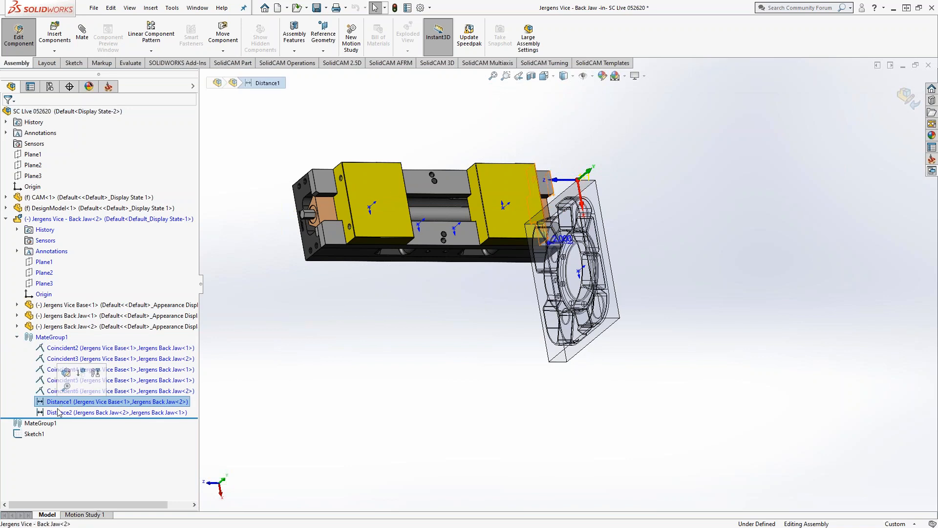
{"action": "left_click", "coordinate": [59, 413]}
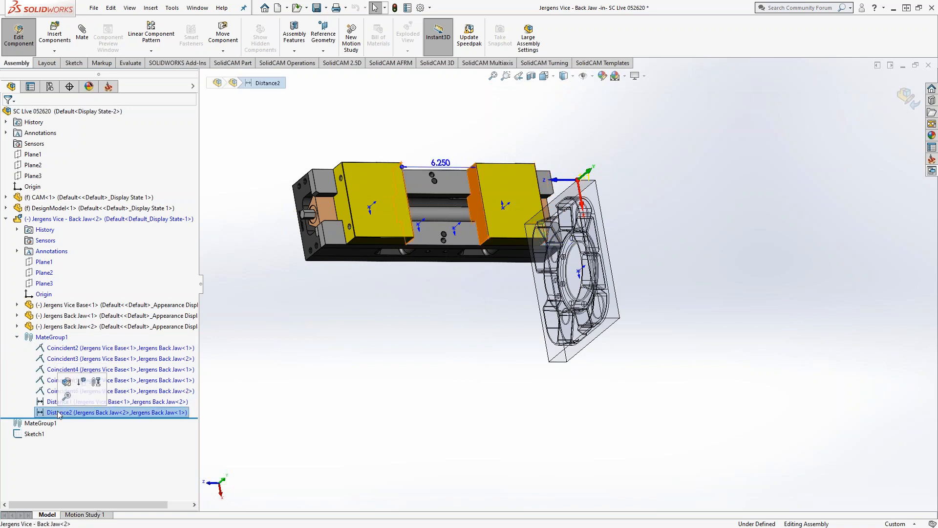
{"action": "right_click", "coordinate": [58, 413]}
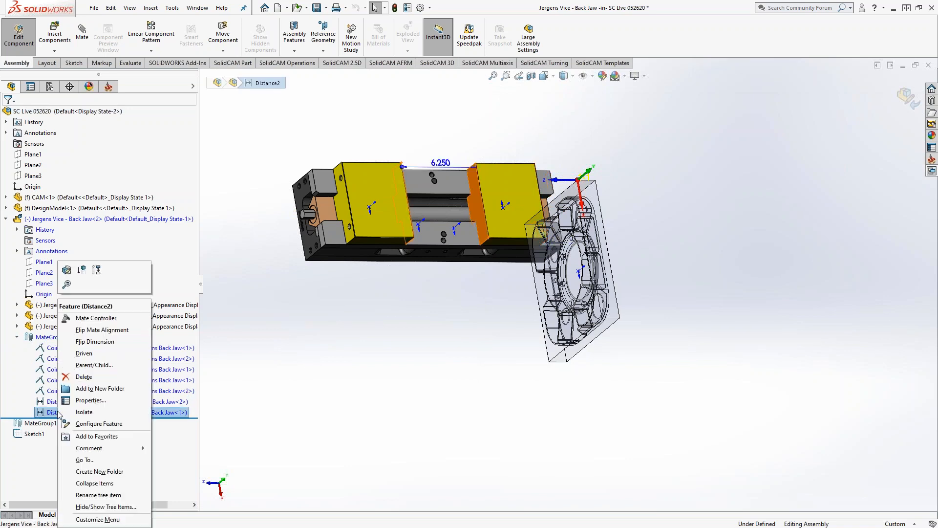
{"action": "left_click", "coordinate": [81, 270]}
{"action": "mouse_move", "coordinate": [391, 221]}
{"action": "left_mouse_down"}
{"action": "mouse_move", "coordinate": [375, 218]}
{"action": "mouse_move", "coordinate": [424, 209]}
{"action": "mouse_move", "coordinate": [389, 235]}
{"action": "left_mouse_up"}
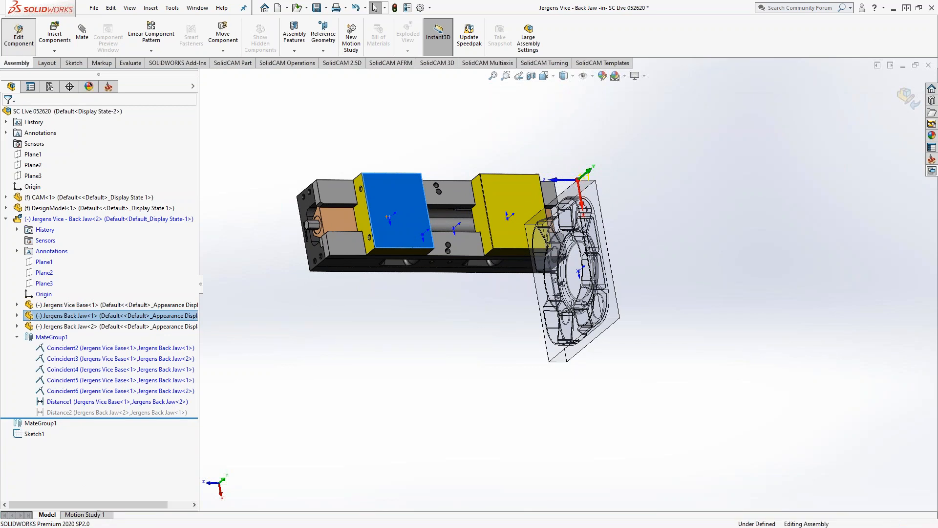
{"action": "left_click", "coordinate": [18, 35]}
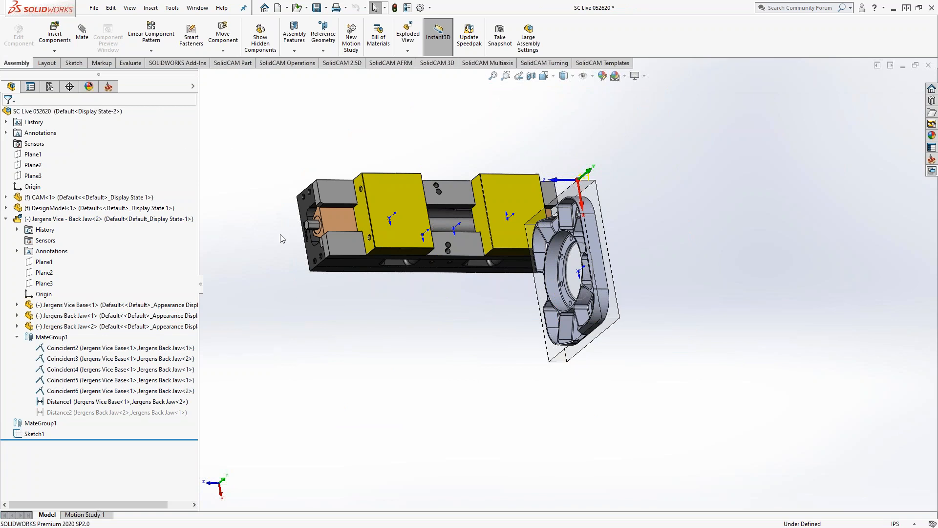
Slide both yellow jaws along the vice base to try out their movement
{"action": "middle_click_drag", "start_coordinate": [394, 257], "coordinate": [415, 251]}
{"action": "left_click_drag", "start_coordinate": [477, 229], "coordinate": [451, 249]}
{"action": "left_click_drag", "start_coordinate": [377, 215], "coordinate": [354, 230]}
{"action": "left_click", "coordinate": [339, 180]}
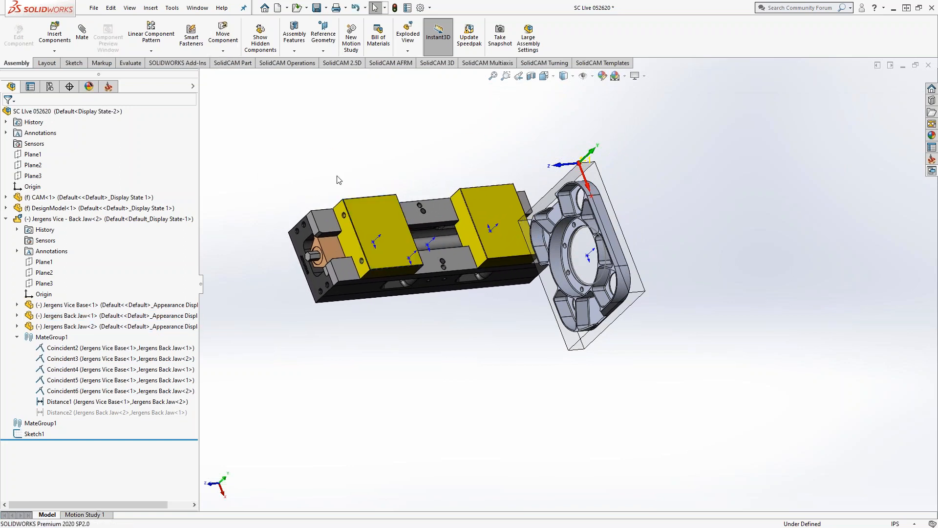
Start a centered Width mate with the facing inner faces of the two vice jaws as the width selections
{"action": "middle_click_drag", "start_coordinate": [303, 220], "coordinate": [350, 120]}
{"action": "scroll", "coordinate": [554, 307], "scroll_direction": "down", "scroll_amount": 3}
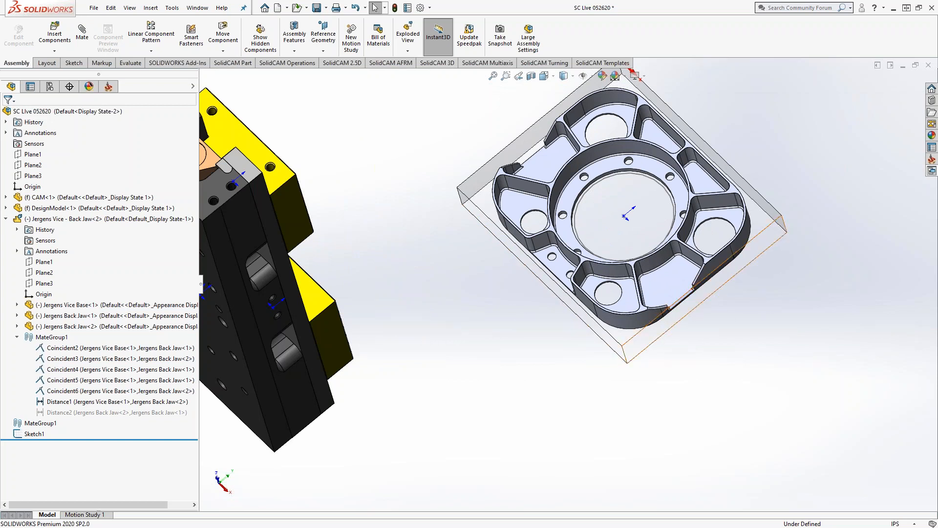
{"action": "middle_click_drag", "start_coordinate": [536, 327], "coordinate": [541, 281]}
{"action": "key", "text": "f"}
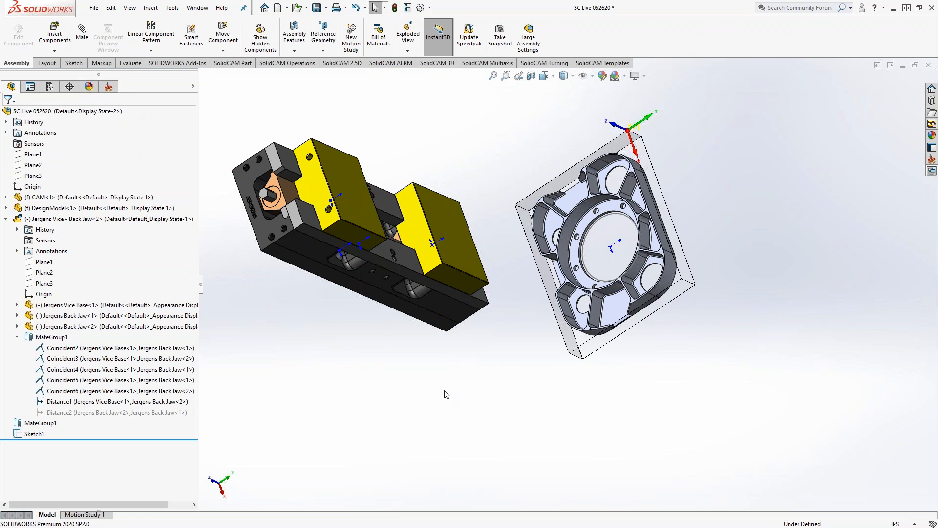
{"action": "middle_click_drag", "start_coordinate": [502, 380], "coordinate": [508, 377]}
{"action": "left_click", "coordinate": [82, 33]}
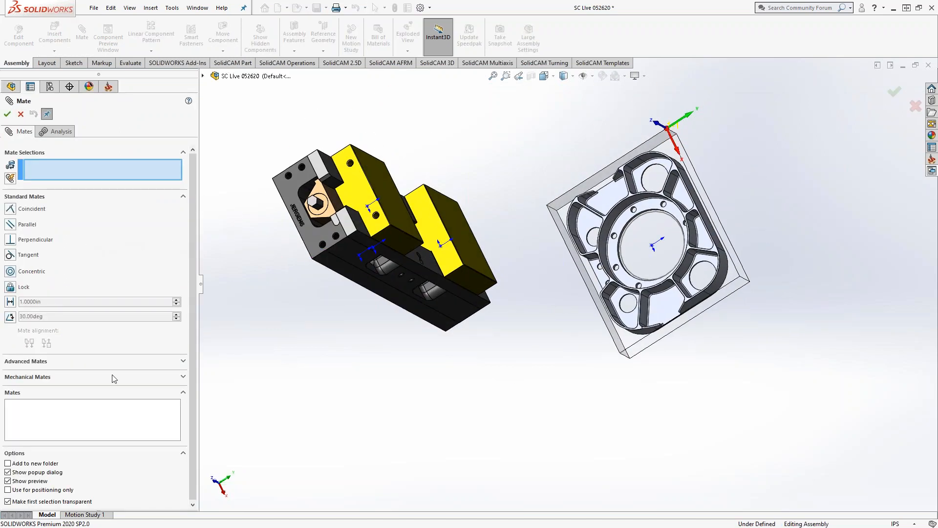
{"action": "left_click", "coordinate": [26, 361]}
{"action": "left_click", "coordinate": [10, 253]}
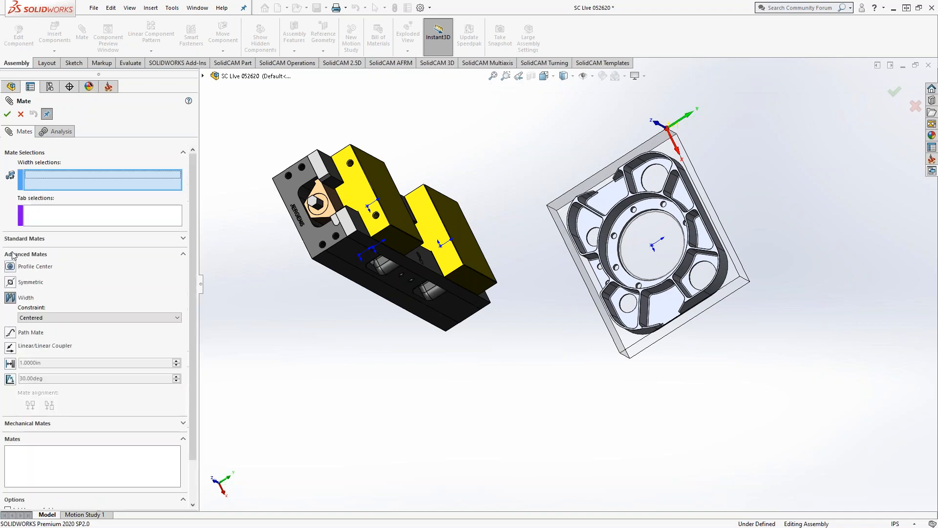
{"action": "left_click", "coordinate": [431, 229]}
{"action": "middle_click_drag", "start_coordinate": [430, 307], "coordinate": [399, 222]}
{"action": "left_click", "coordinate": [329, 259]}
Add the two opposite side faces of the stock block as tab selections and apply the Width mate
{"action": "left_click", "coordinate": [453, 256]}
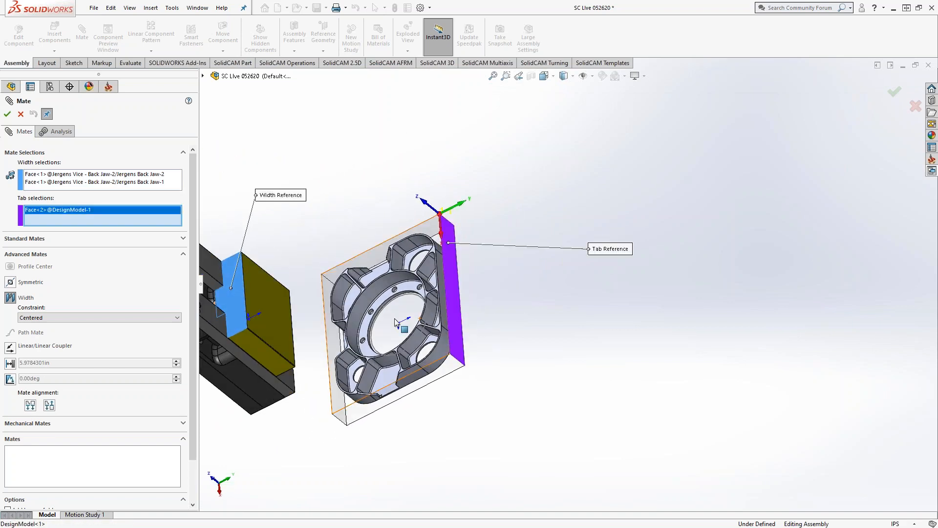
{"action": "middle_click_drag", "start_coordinate": [383, 361], "coordinate": [274, 338]}
{"action": "scroll", "coordinate": [275, 339], "scroll_direction": "down", "scroll_amount": 4}
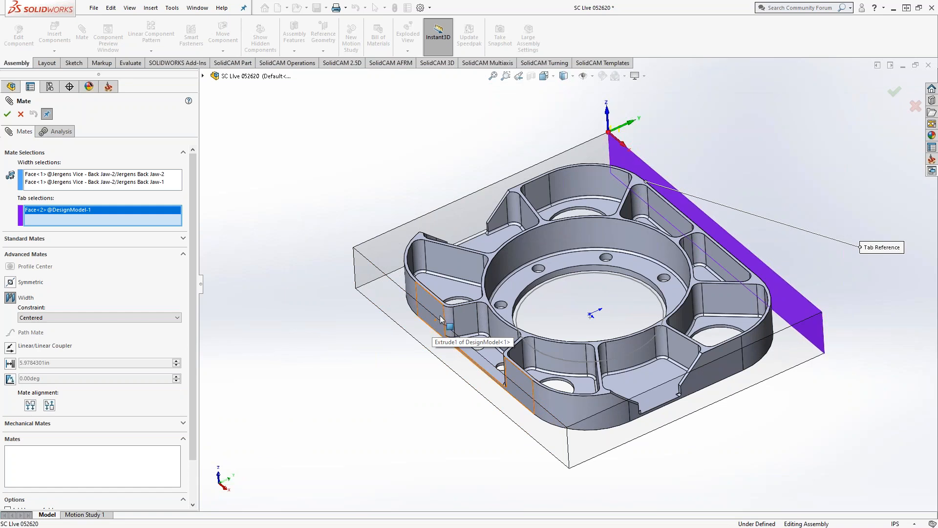
{"action": "left_click", "coordinate": [378, 295]}
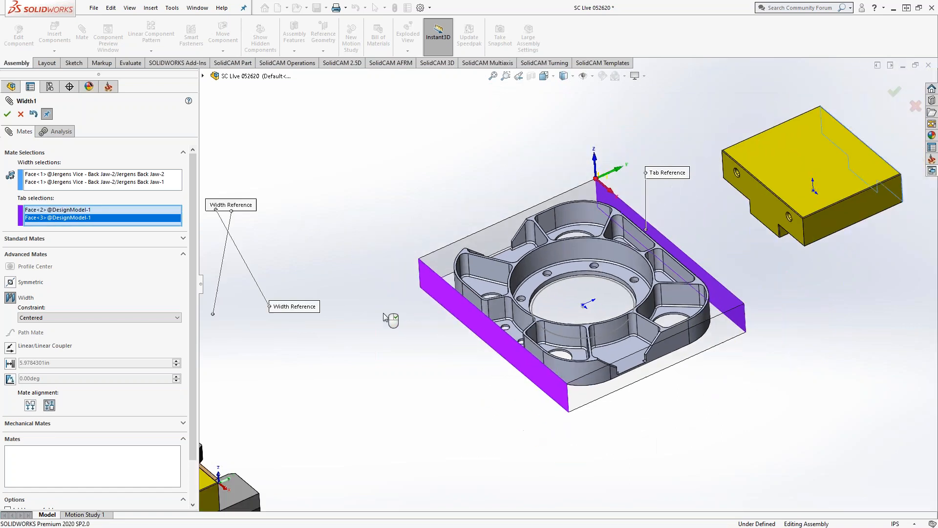
{"action": "scroll", "coordinate": [384, 317], "scroll_direction": "up", "scroll_amount": 4}
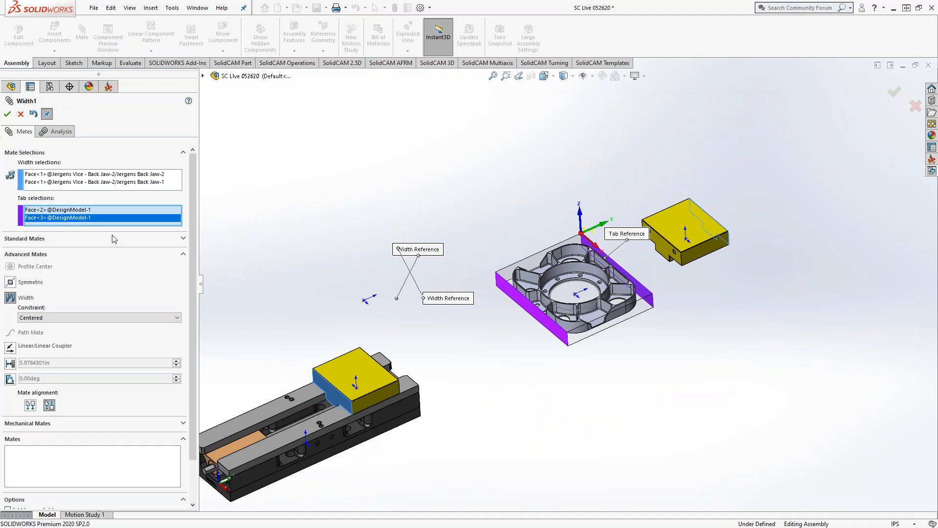
{"action": "left_click", "coordinate": [7, 114]}
Move the vice beneath the part and spread its jaws outward along the base
{"action": "left_click_drag", "start_coordinate": [360, 411], "coordinate": [704, 270]}
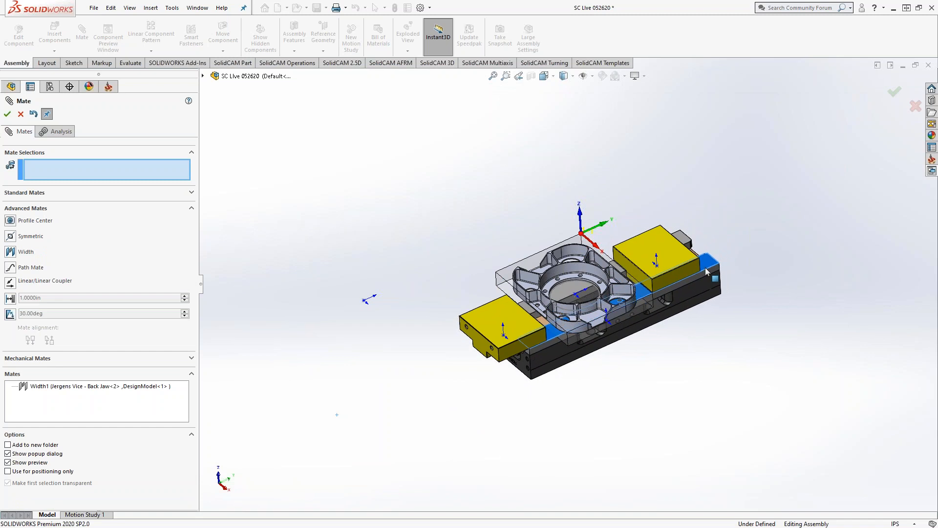
{"action": "middle_click_drag", "start_coordinate": [635, 293], "coordinate": [597, 349]}
{"action": "scroll", "coordinate": [589, 313], "scroll_direction": "down", "scroll_amount": 2}
{"action": "left_click_drag", "start_coordinate": [663, 230], "coordinate": [687, 226]}
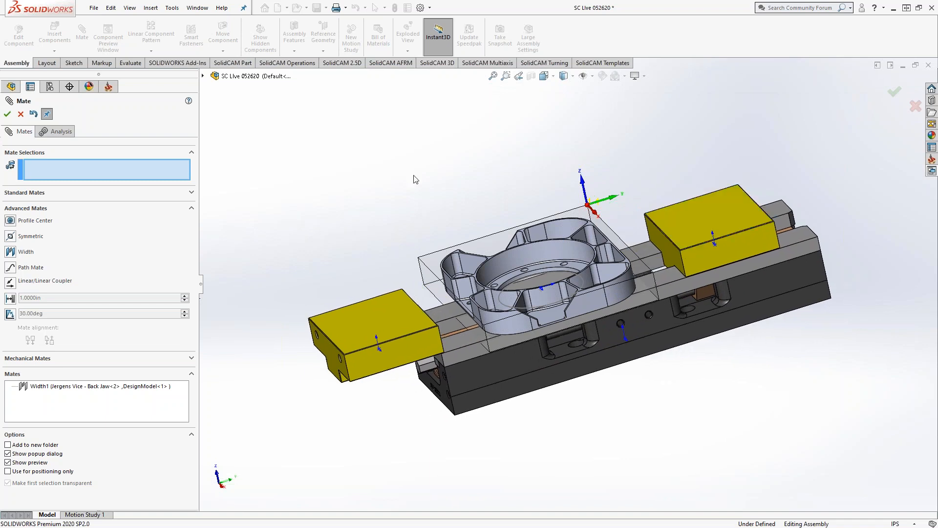
Apply a Coincident mate between the front jaw's inner face and the adjacent side face of the stock block
{"action": "left_click", "coordinate": [24, 193]}
{"action": "left_click", "coordinate": [10, 209]}
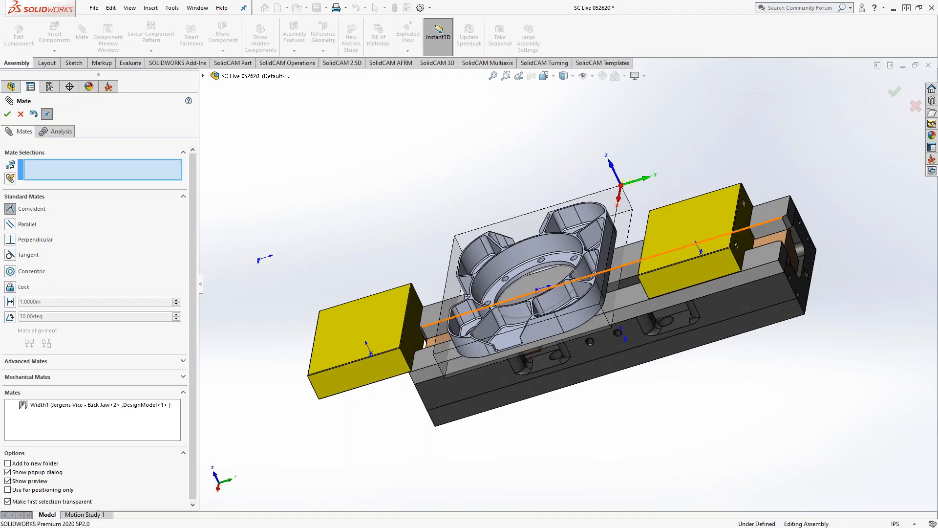
{"action": "left_click", "coordinate": [420, 337]}
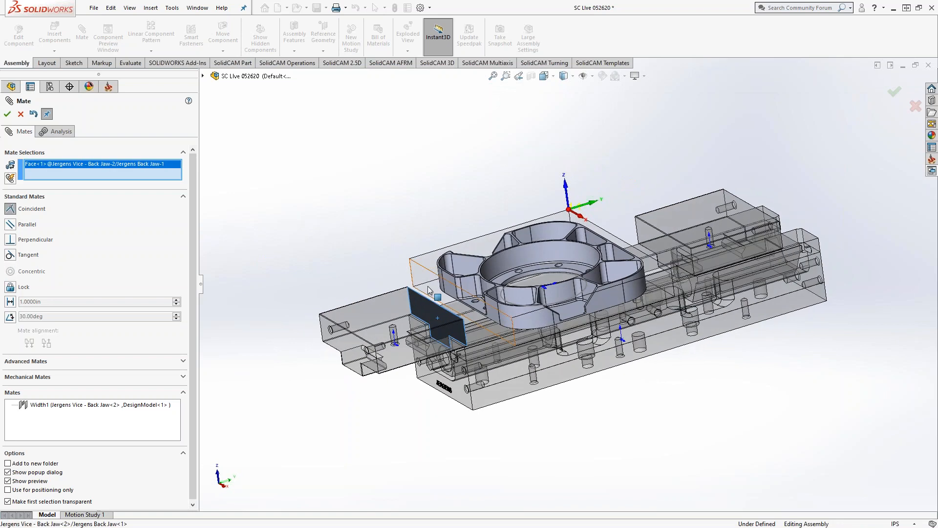
{"action": "left_click", "coordinate": [434, 292]}
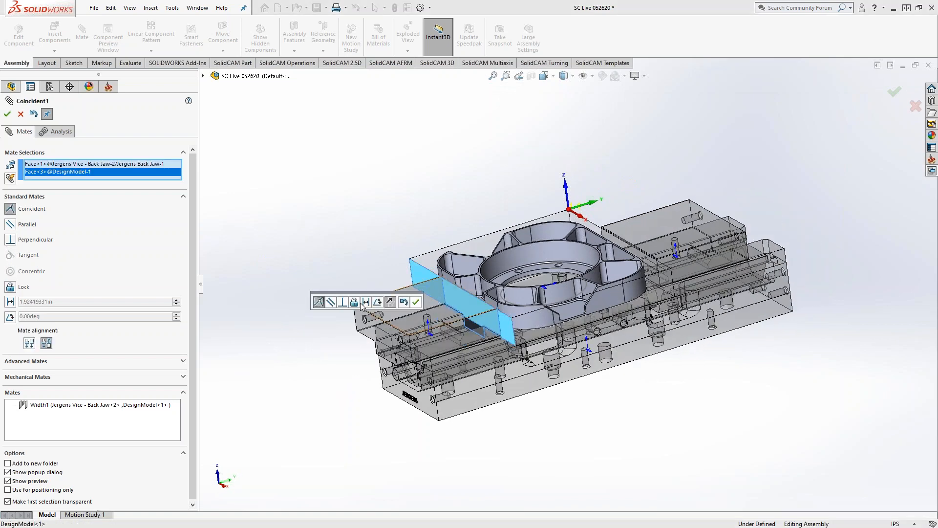
{"action": "left_click", "coordinate": [7, 114]}
Move the mated vice lower beneath the part to test its remaining freedom
{"action": "mouse_move", "coordinate": [265, 209]}
{"action": "middle_mouse_down"}
{"action": "mouse_move", "coordinate": [253, 197]}
{"action": "mouse_move", "coordinate": [276, 205]}
{"action": "mouse_move", "coordinate": [274, 215]}
{"action": "middle_mouse_up"}
{"action": "left_click_drag", "start_coordinate": [402, 325], "coordinate": [393, 343]}
{"action": "mouse_move", "coordinate": [392, 342]}
{"action": "middle_mouse_down"}
{"action": "mouse_move", "coordinate": [343, 250]}
{"action": "mouse_move", "coordinate": [395, 296]}
{"action": "mouse_move", "coordinate": [407, 335]}
{"action": "middle_mouse_up"}
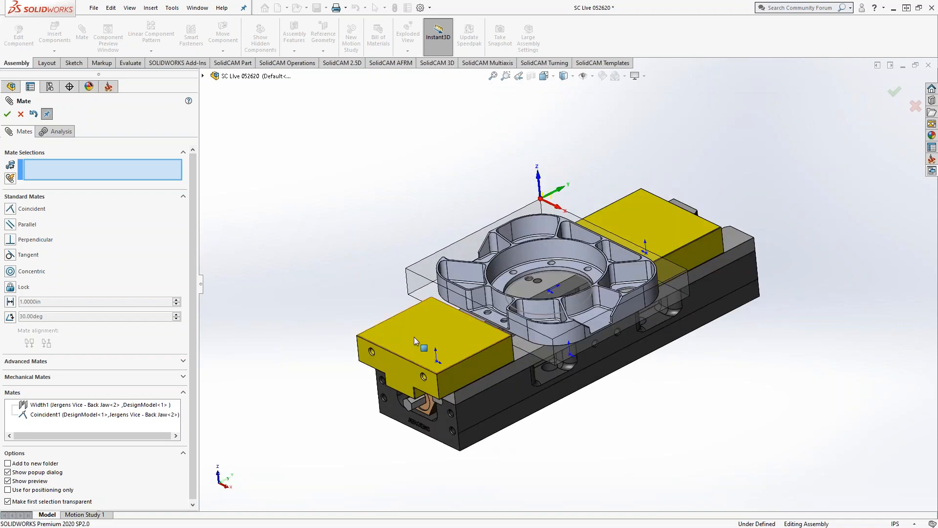
{"action": "left_click_drag", "start_coordinate": [407, 335], "coordinate": [405, 357]}
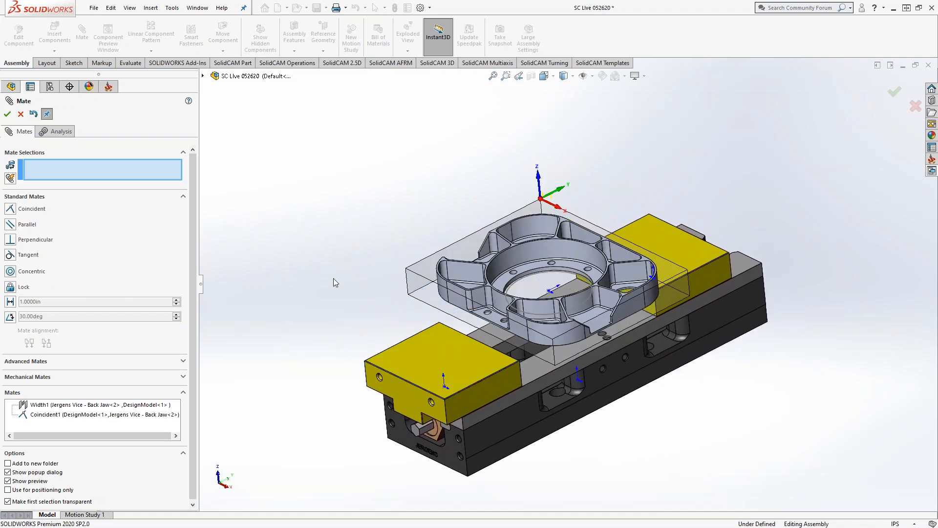
Center the back jaw on the stock with a Width mate between the stock's other two side faces and the jaw's two end faces
{"action": "left_click", "coordinate": [35, 361]}
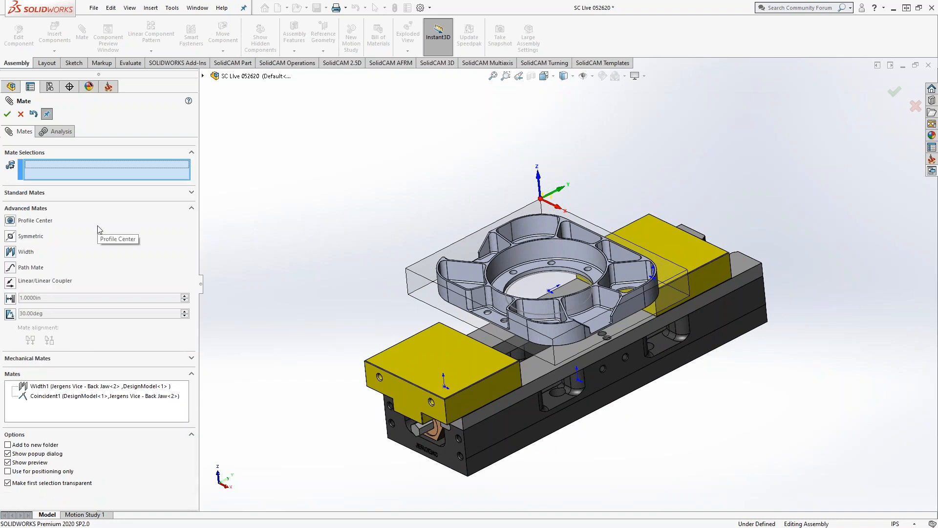
{"action": "middle_click_drag", "start_coordinate": [343, 273], "coordinate": [362, 320]}
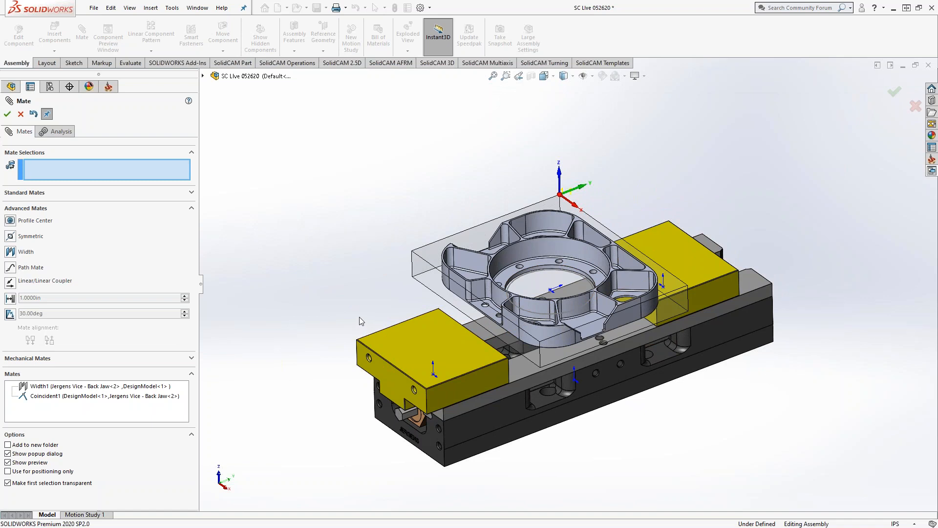
{"action": "left_click", "coordinate": [12, 253]}
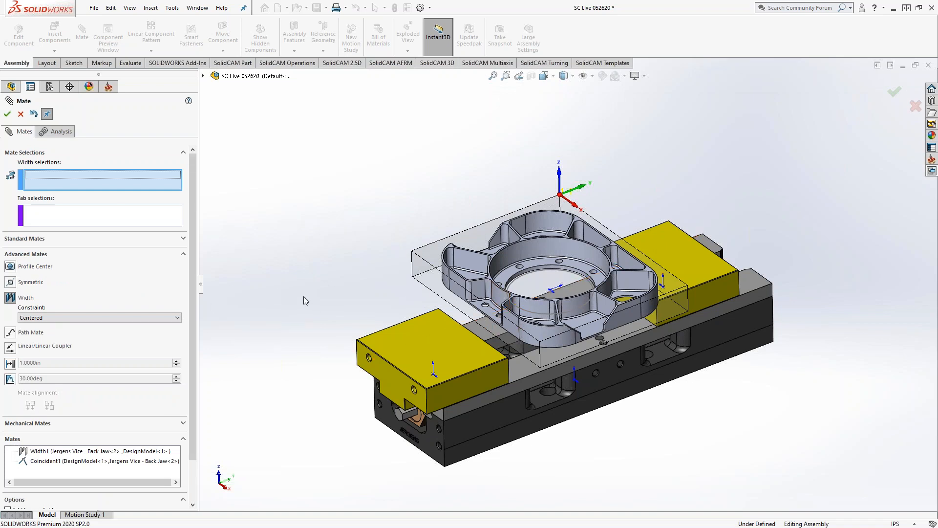
{"action": "middle_click_drag", "start_coordinate": [305, 300], "coordinate": [307, 215]}
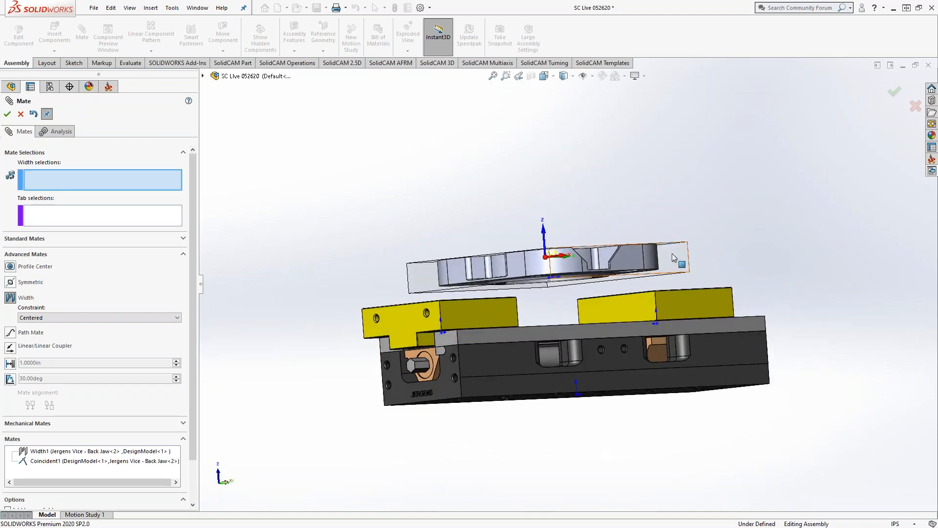
{"action": "left_click", "coordinate": [650, 267]}
{"action": "middle_click_drag", "start_coordinate": [650, 266], "coordinate": [457, 256]}
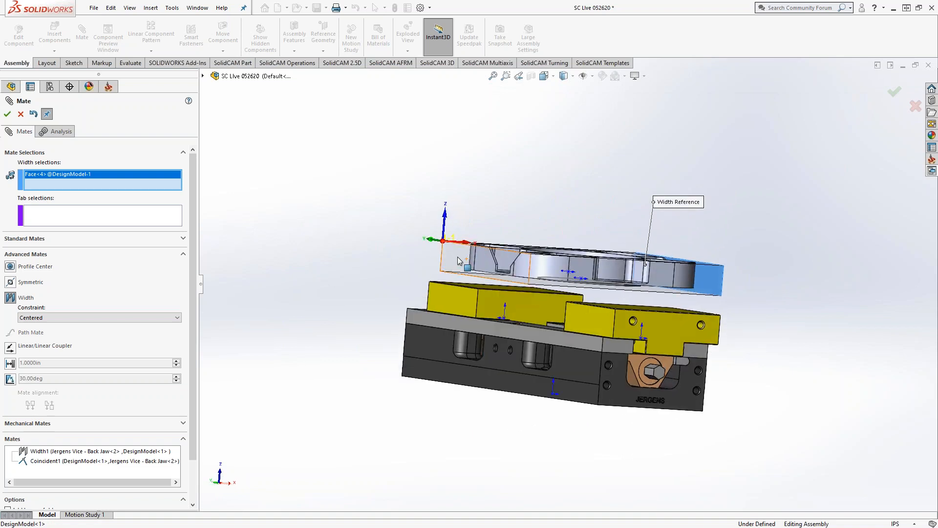
{"action": "left_click", "coordinate": [457, 259]}
{"action": "left_click", "coordinate": [453, 298]}
{"action": "middle_click_drag", "start_coordinate": [453, 298], "coordinate": [322, 319]}
{"action": "scroll", "coordinate": [327, 319], "scroll_direction": "up", "scroll_amount": 1}
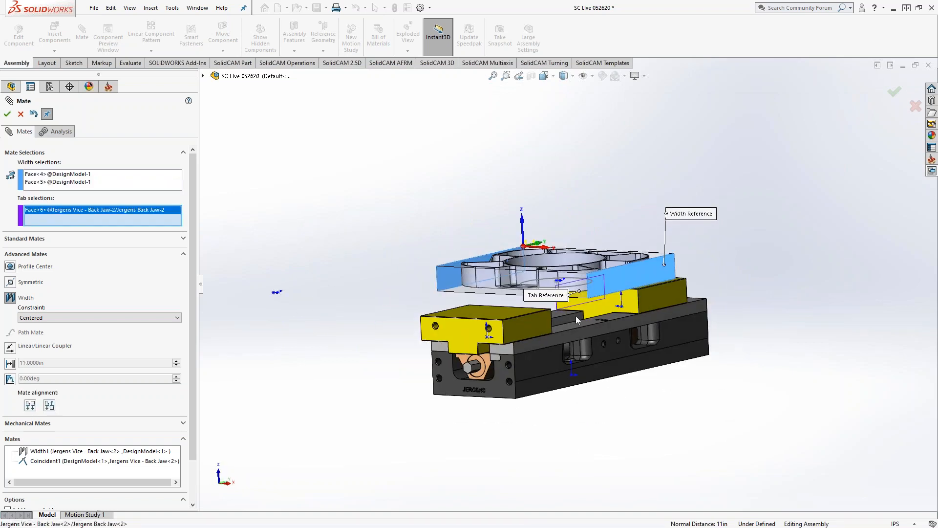
{"action": "left_click", "coordinate": [656, 298]}
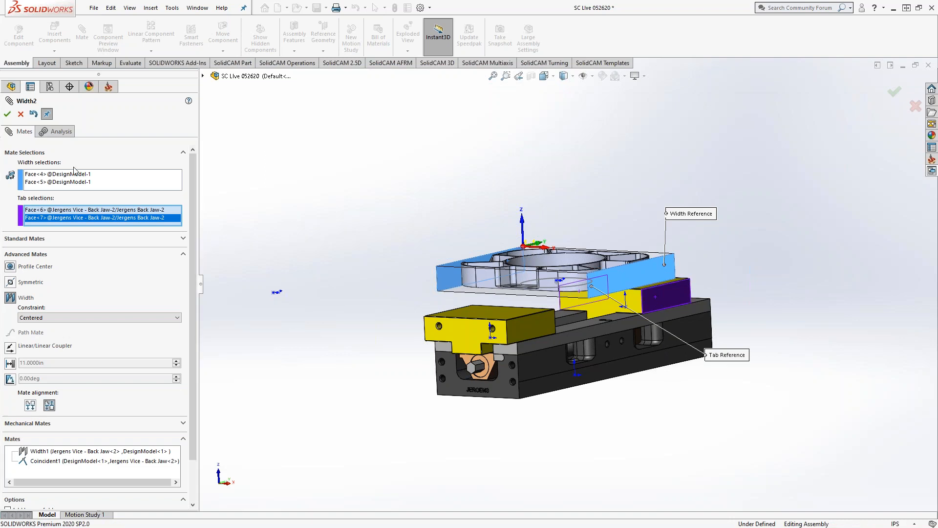
{"action": "left_click", "coordinate": [7, 114]}
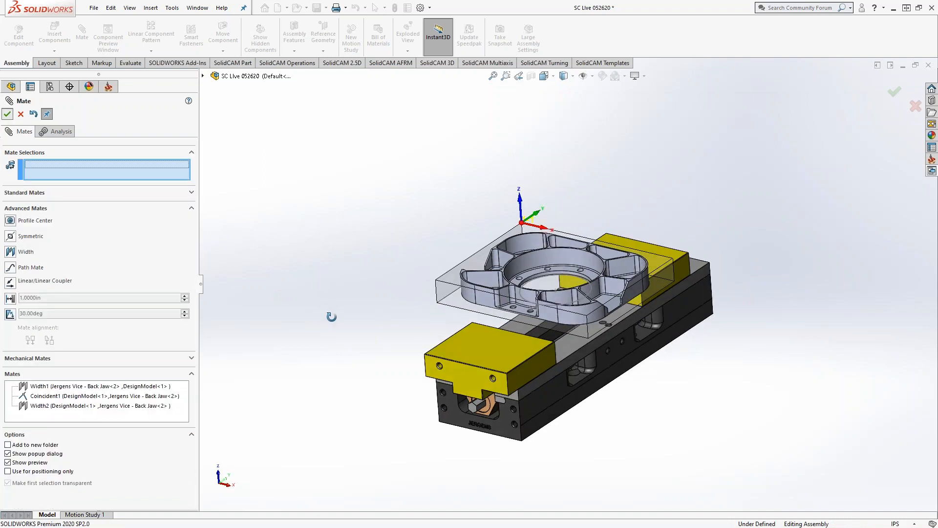
Lower the vice and set a 0.25 in Distance mate between the stock's bottom face and the front jaw's top face
{"action": "left_click_drag", "start_coordinate": [494, 347], "coordinate": [470, 363]}
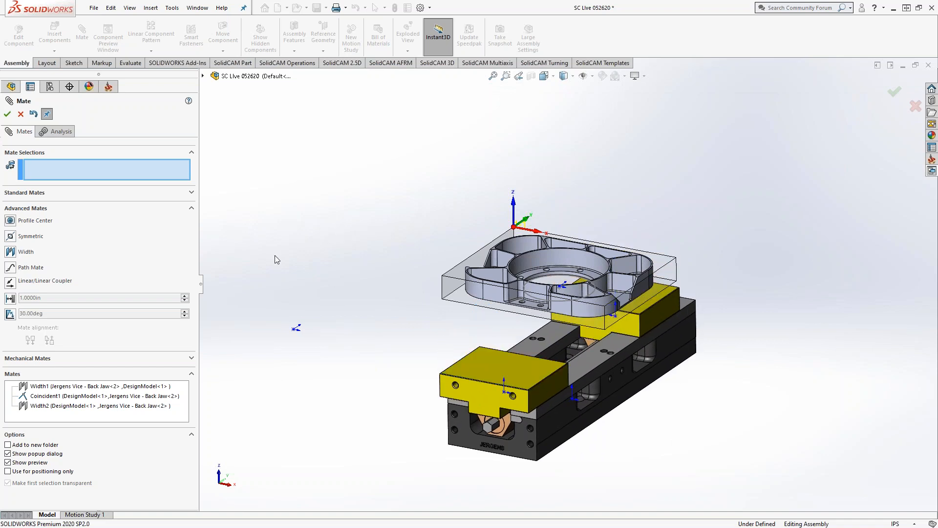
{"action": "left_click", "coordinate": [28, 194]}
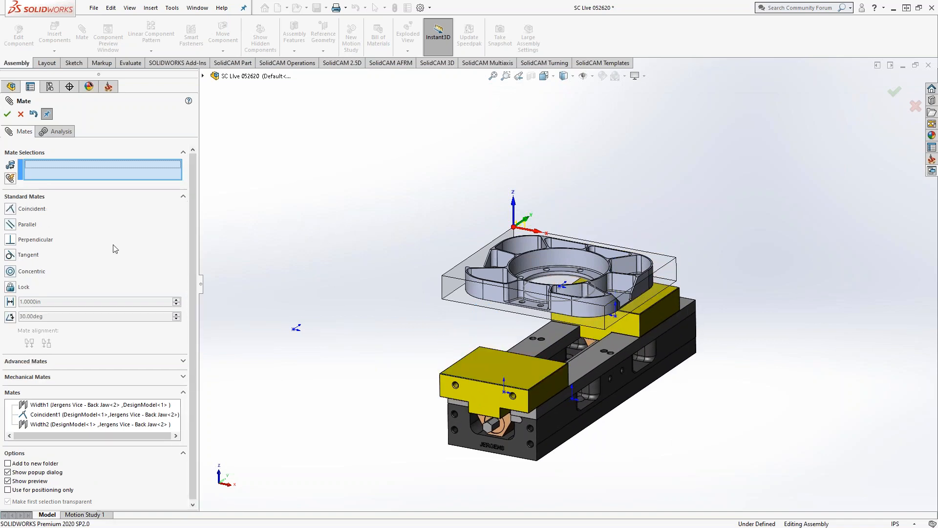
{"action": "left_click", "coordinate": [10, 302]}
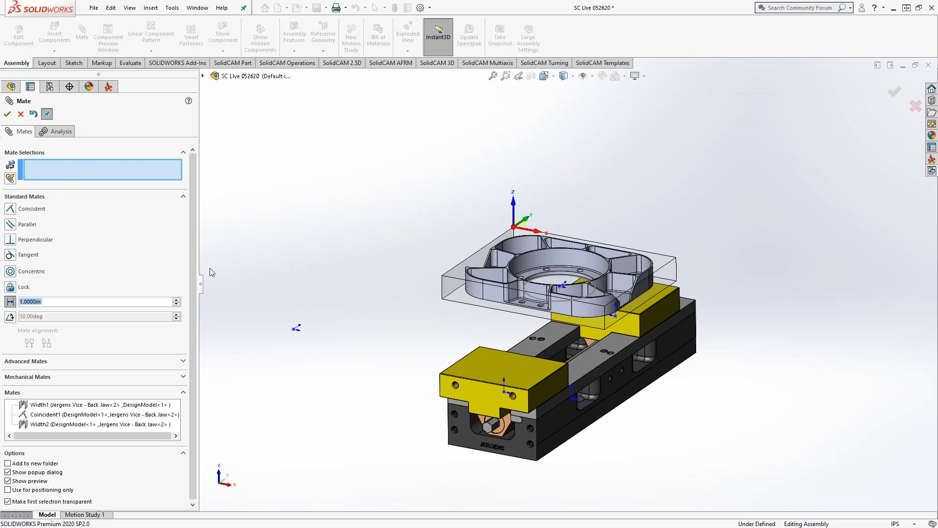
{"action": "middle_click_drag", "start_coordinate": [495, 363], "coordinate": [456, 320]}
{"action": "scroll", "coordinate": [483, 317], "scroll_direction": "down", "scroll_amount": 3}
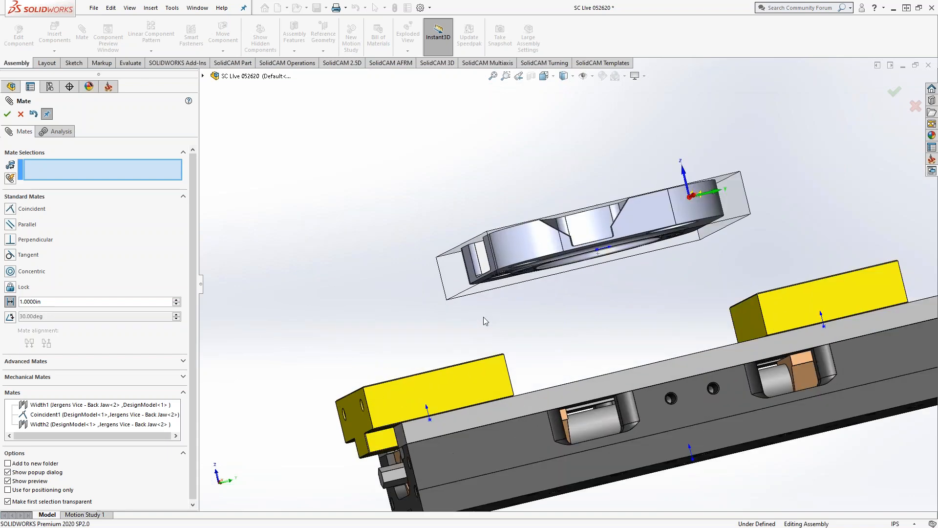
{"action": "left_click", "coordinate": [487, 291]}
{"action": "middle_click_drag", "start_coordinate": [486, 292], "coordinate": [465, 393]}
{"action": "left_click", "coordinate": [464, 390]}
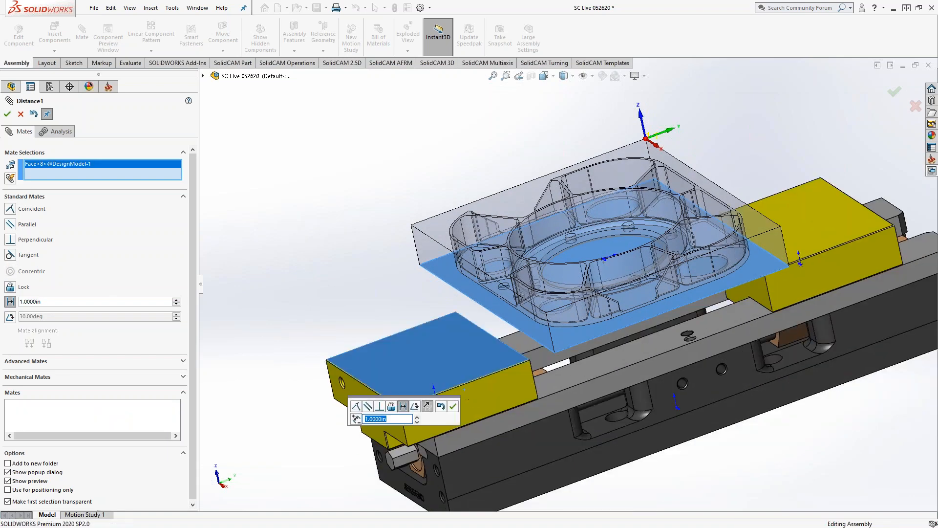
{"action": "type", "text": ".25"}
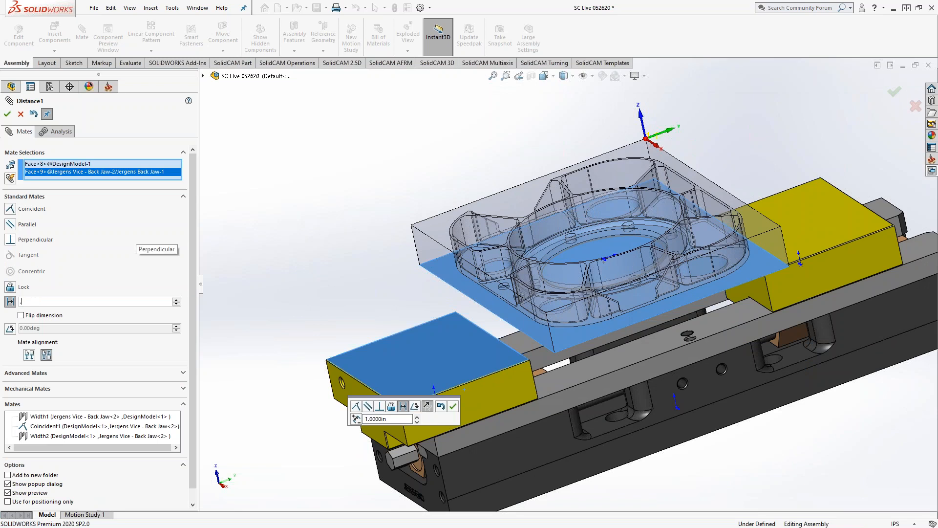
{"action": "key", "text": "Return"}
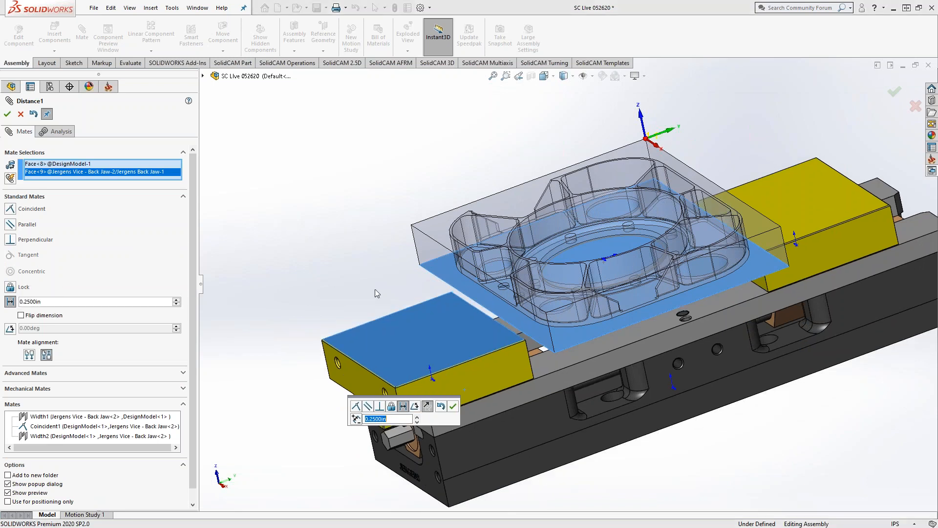
Flip the Distance mate's direction so the stock sits down between the jaws, and accept the mate
{"action": "mouse_move", "coordinate": [338, 262]}
{"action": "middle_mouse_down"}
{"action": "mouse_move", "coordinate": [332, 239]}
{"action": "mouse_move", "coordinate": [347, 255]}
{"action": "middle_mouse_up"}
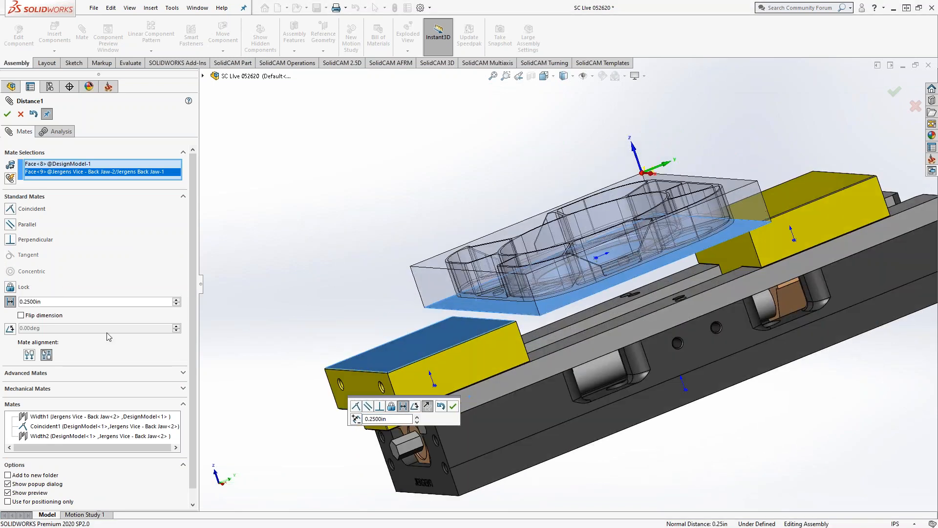
{"action": "left_click", "coordinate": [21, 315]}
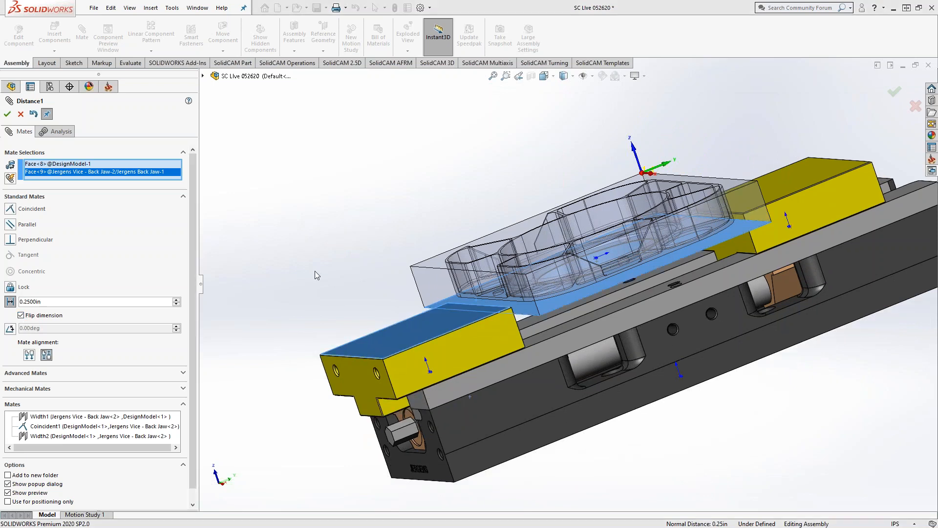
{"action": "mouse_move", "coordinate": [314, 272]}
{"action": "middle_mouse_down"}
{"action": "mouse_move", "coordinate": [281, 266]}
{"action": "mouse_move", "coordinate": [311, 277]}
{"action": "middle_mouse_up"}
{"action": "left_click", "coordinate": [8, 114]}
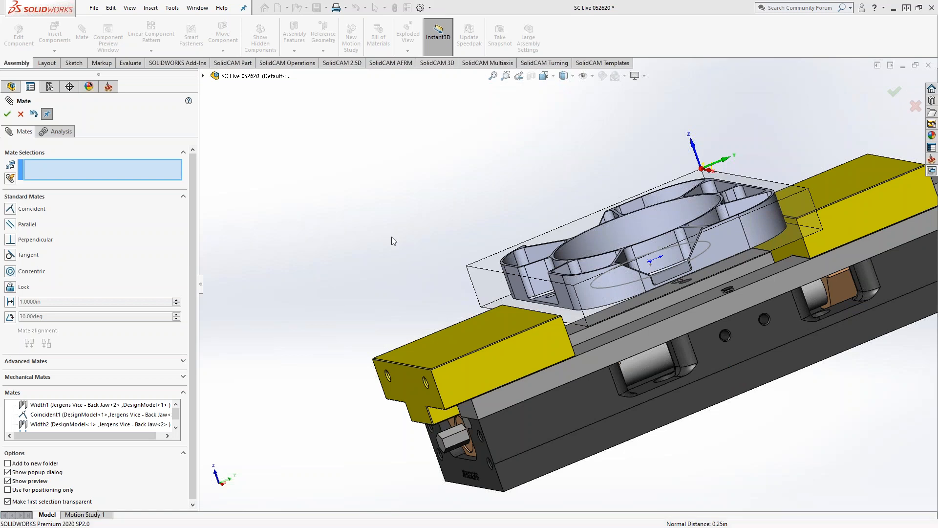
{"action": "middle_click_drag", "start_coordinate": [364, 268], "coordinate": [349, 218]}
{"action": "left_click", "coordinate": [7, 114]}
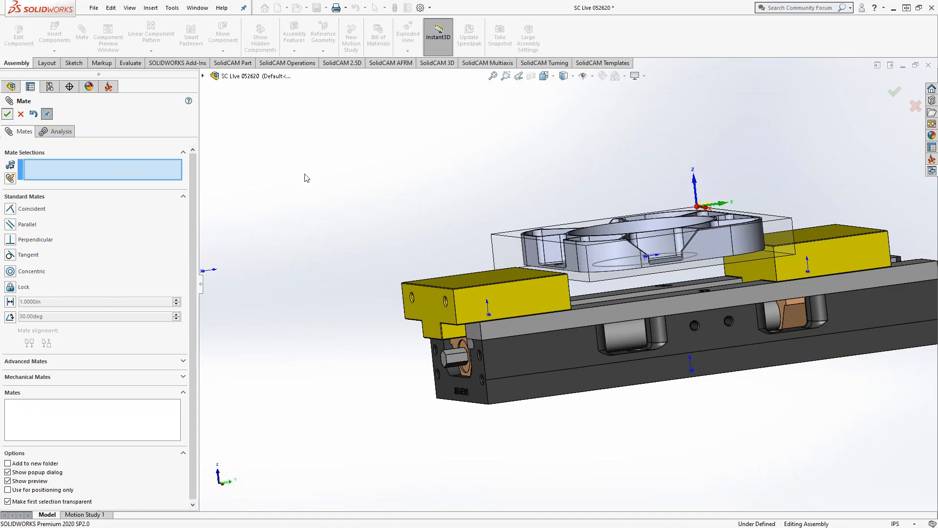
Close the Mate command and examine from above, the side and below how the vice and its jaws hold the stock
{"action": "key", "text": "Escape"}
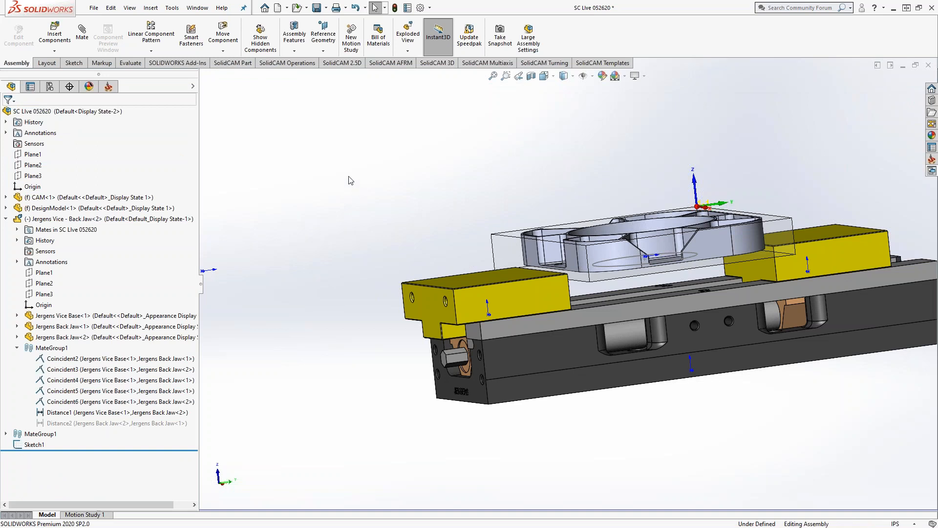
{"action": "middle_click_drag", "start_coordinate": [350, 178], "coordinate": [394, 210]}
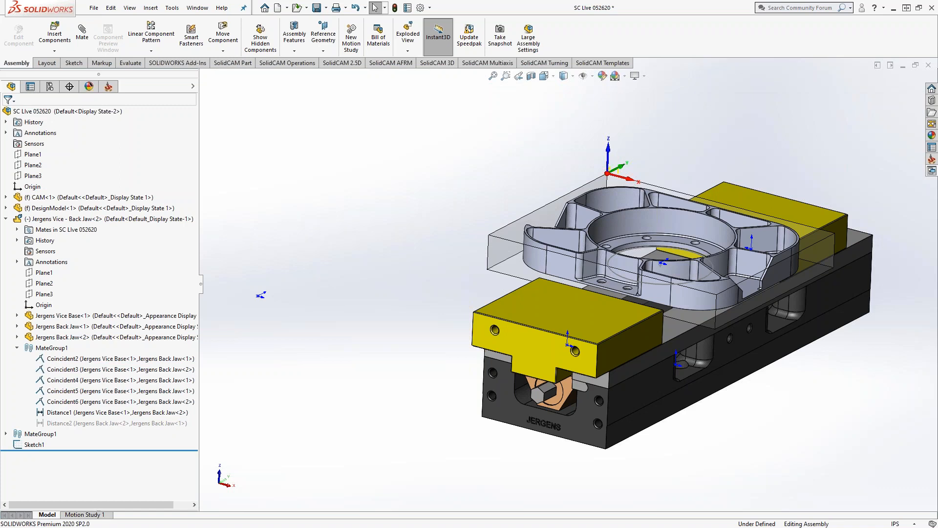
{"action": "middle_click_drag", "start_coordinate": [353, 274], "coordinate": [335, 268]}
{"action": "key", "text": "Escape"}
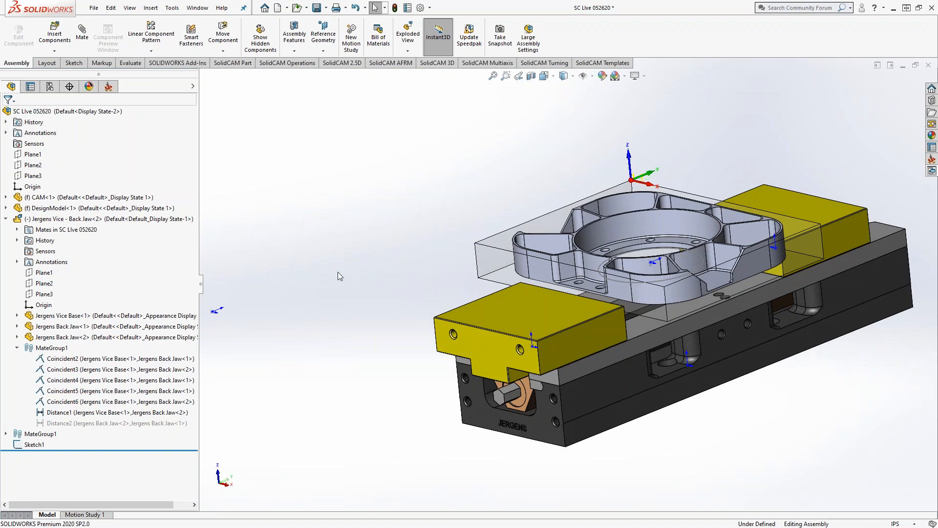
{"action": "middle_click_drag", "start_coordinate": [727, 424], "coordinate": [703, 364]}
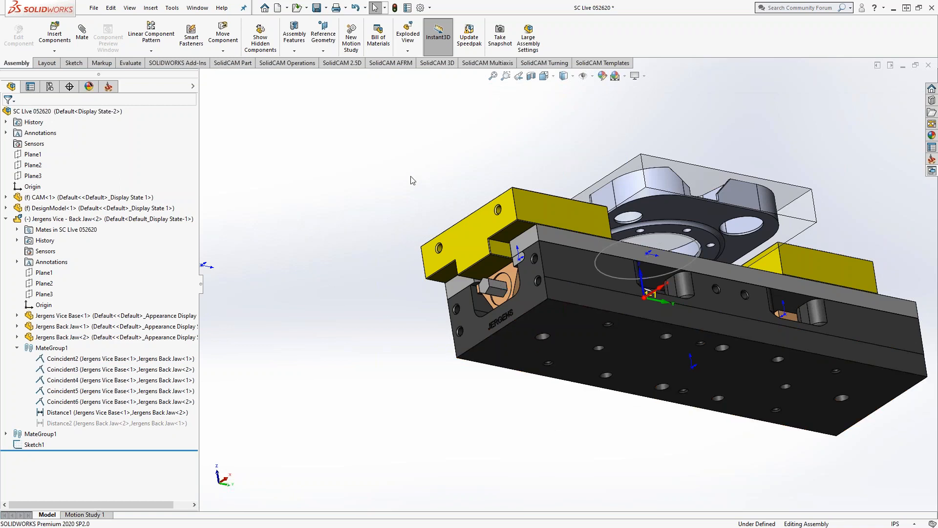
{"action": "middle_click_drag", "start_coordinate": [390, 155], "coordinate": [398, 264]}
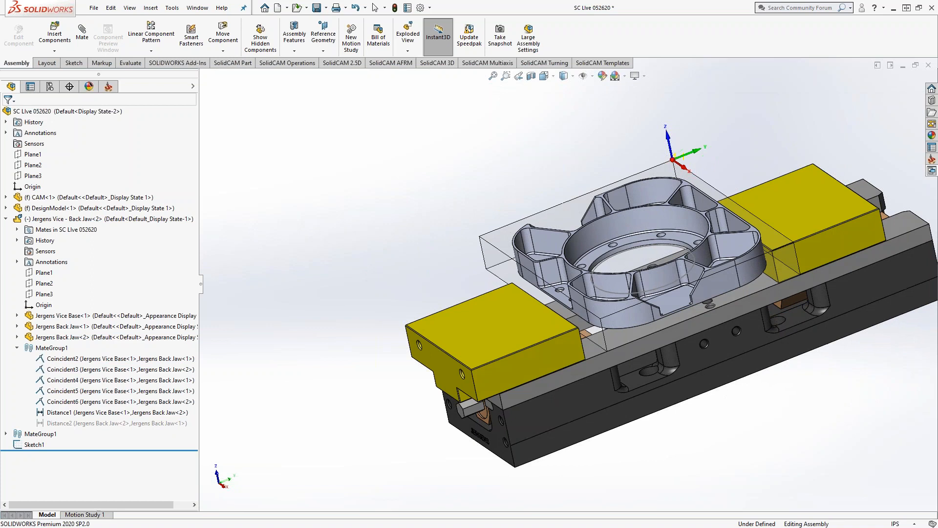
{"action": "key", "text": "z"}
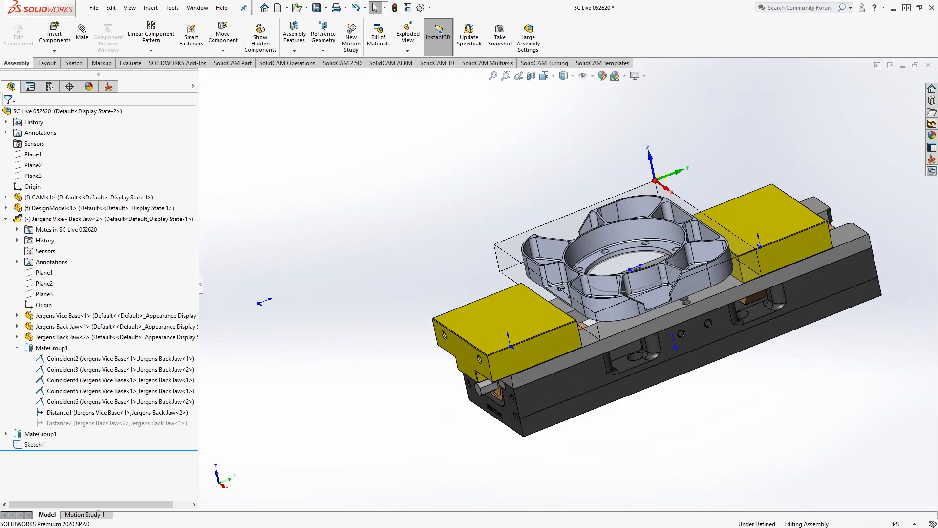
{"action": "middle_click_drag", "start_coordinate": [438, 249], "coordinate": [464, 234]}
{"action": "scroll", "coordinate": [680, 317], "scroll_direction": "down", "scroll_amount": 3}
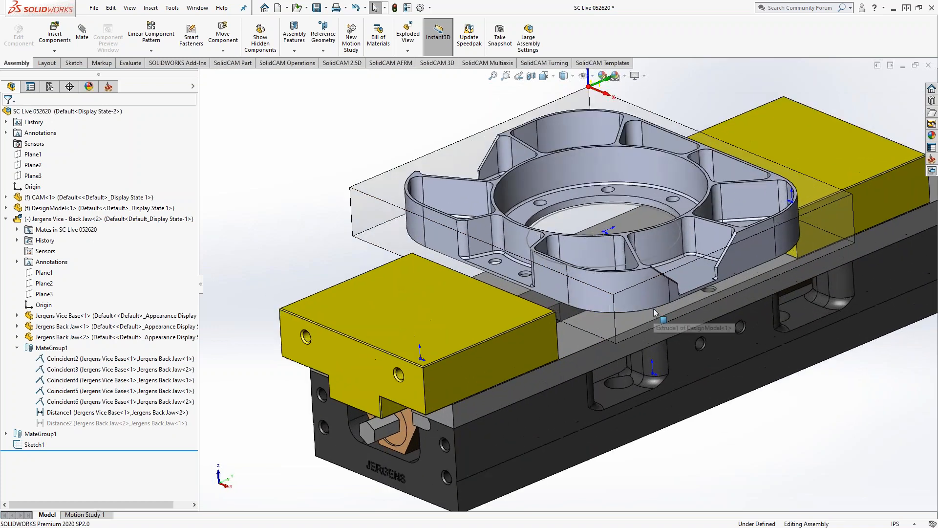
{"action": "middle_click_drag", "start_coordinate": [655, 311], "coordinate": [524, 333]}
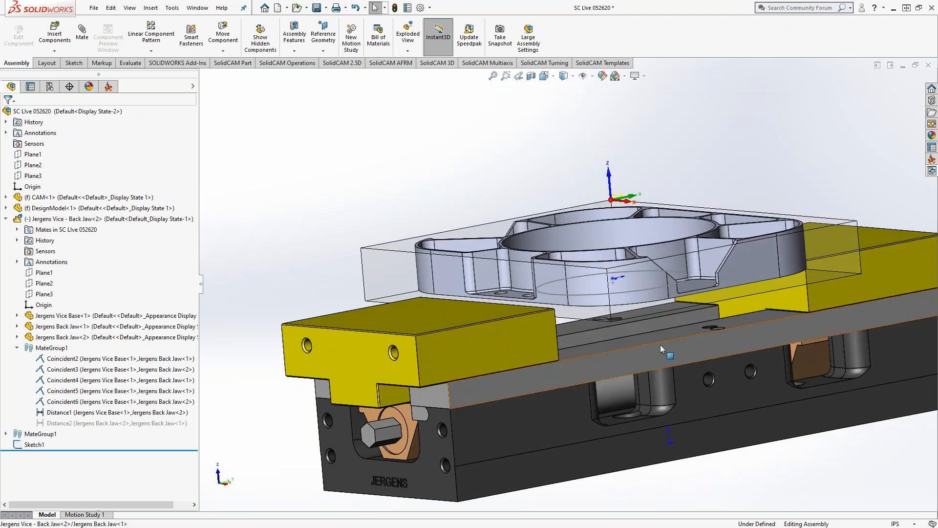
{"action": "middle_click_drag", "start_coordinate": [652, 321], "coordinate": [639, 228]}
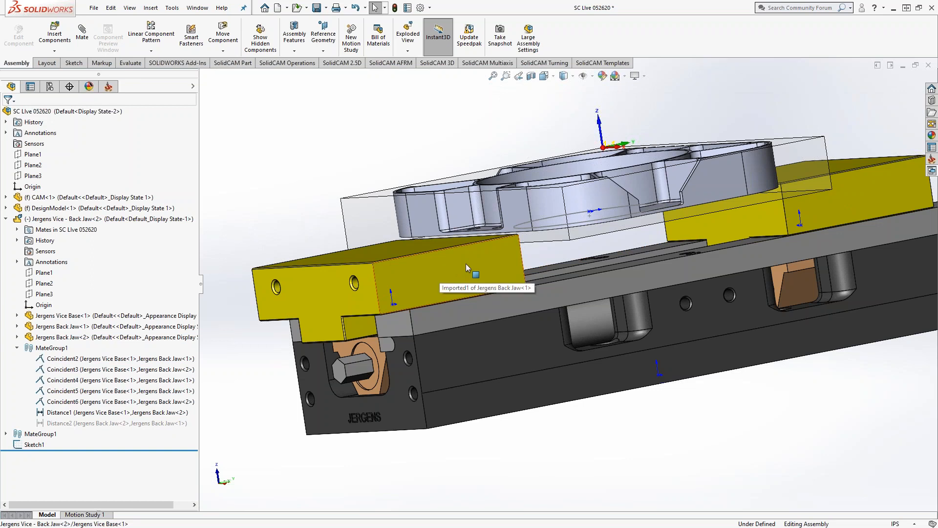
{"action": "middle_click_drag", "start_coordinate": [466, 263], "coordinate": [690, 350]}
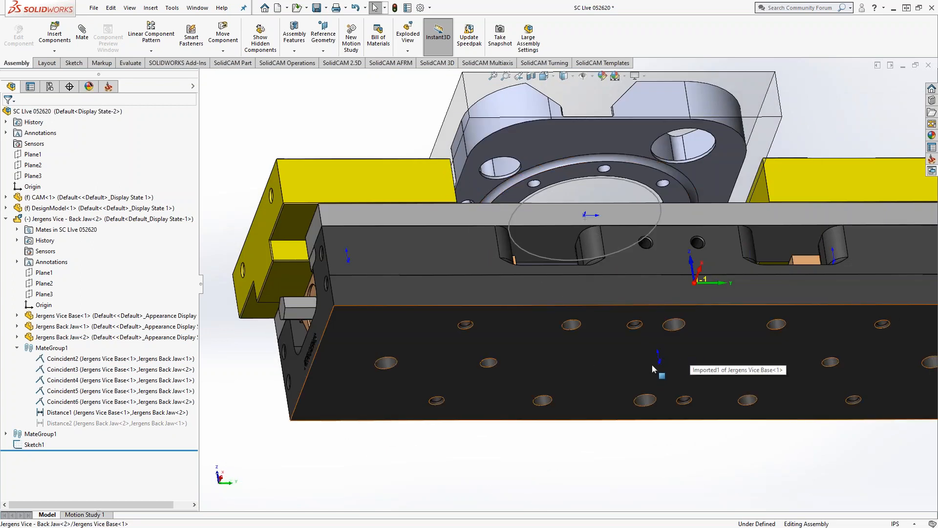
{"action": "middle_click_drag", "start_coordinate": [638, 347], "coordinate": [677, 459]}
{"action": "middle_click_drag", "start_coordinate": [591, 223], "coordinate": [591, 220]}
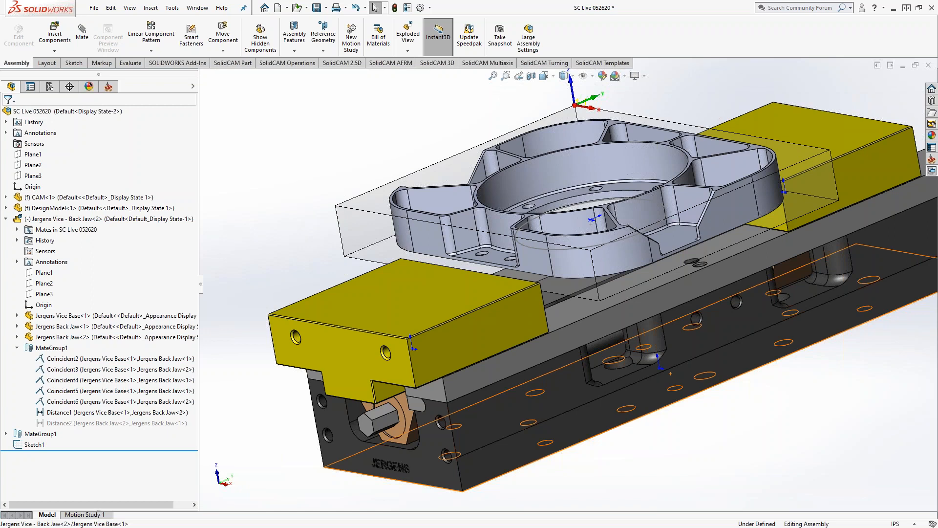
Save the assembly with the mated vice
{"action": "scroll", "coordinate": [687, 334], "scroll_direction": "up", "scroll_amount": 4}
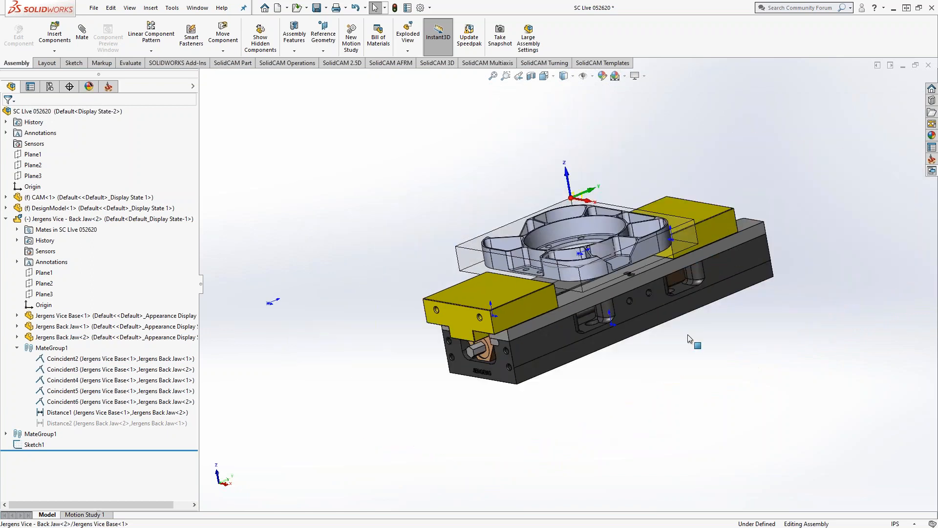
{"action": "middle_click_drag", "start_coordinate": [687, 335], "coordinate": [703, 362]}
{"action": "scroll", "coordinate": [627, 337], "scroll_direction": "up", "scroll_amount": 1}
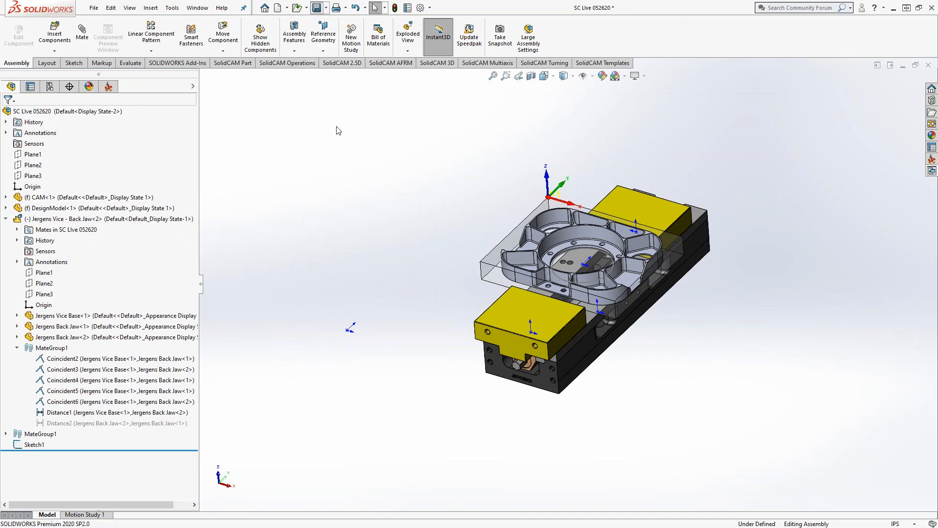
{"action": "left_click", "coordinate": [317, 7]}
{"action": "left_click", "coordinate": [196, 152]}
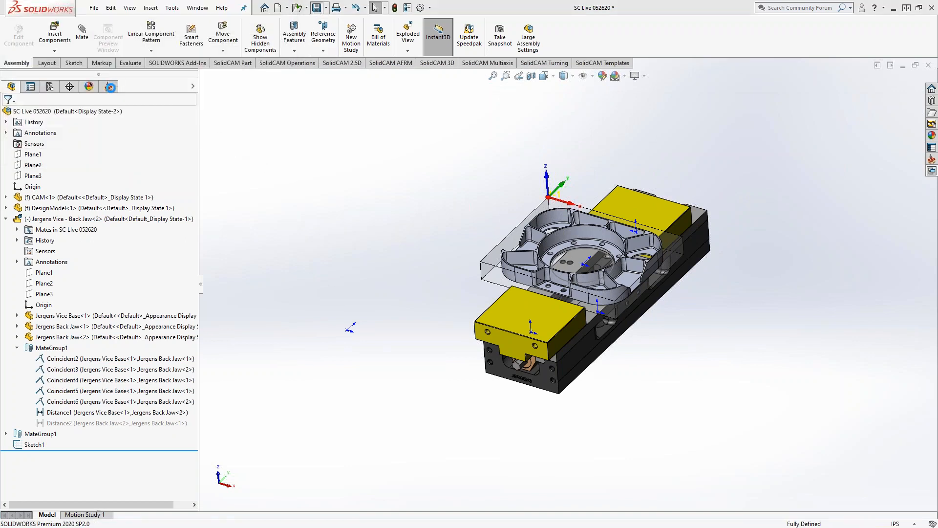
Turn off the MAC 1 display in the CoordSys Manager and inspect where MAC 2 sits on the underside of the stock
{"action": "left_click", "coordinate": [116, 91]}
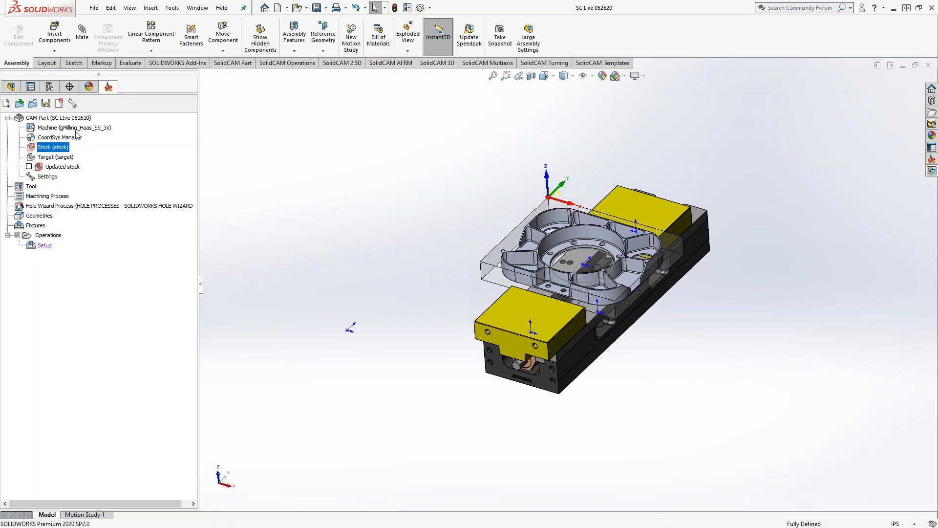
{"action": "left_click", "coordinate": [45, 138]}
{"action": "double_click", "coordinate": [45, 139]}
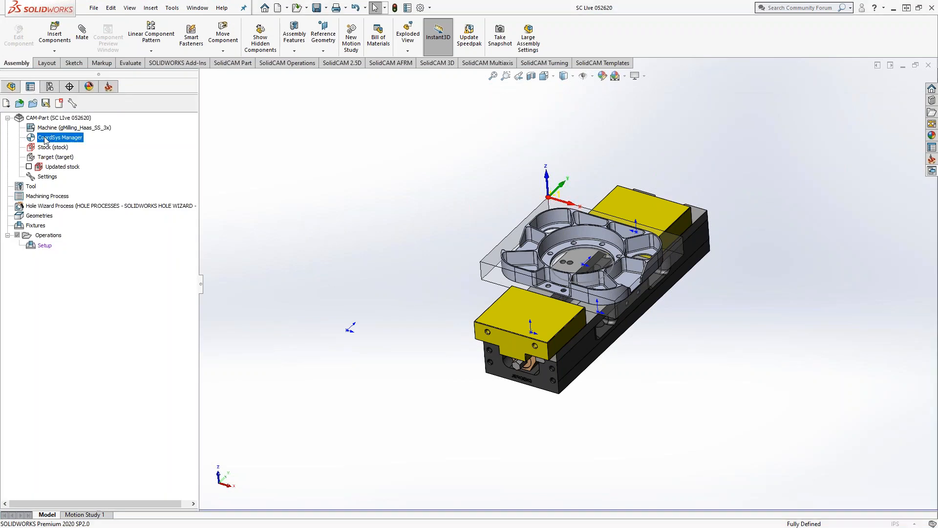
{"action": "left_click", "coordinate": [25, 142]}
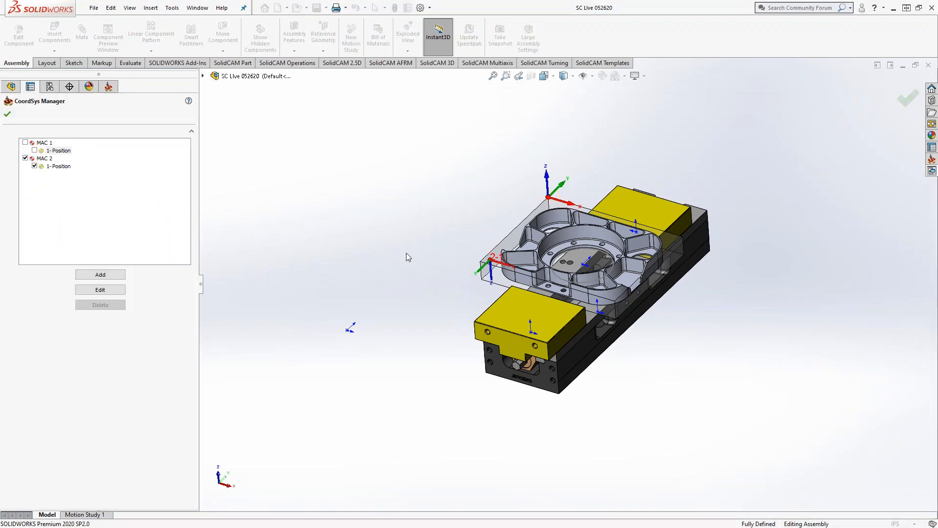
{"action": "middle_click_drag", "start_coordinate": [467, 300], "coordinate": [509, 113]}
{"action": "middle_click_drag", "start_coordinate": [585, 254], "coordinate": [505, 235]}
{"action": "scroll", "coordinate": [475, 221], "scroll_direction": "down", "scroll_amount": 3}
{"action": "middle_click_drag", "start_coordinate": [529, 282], "coordinate": [719, 290]}
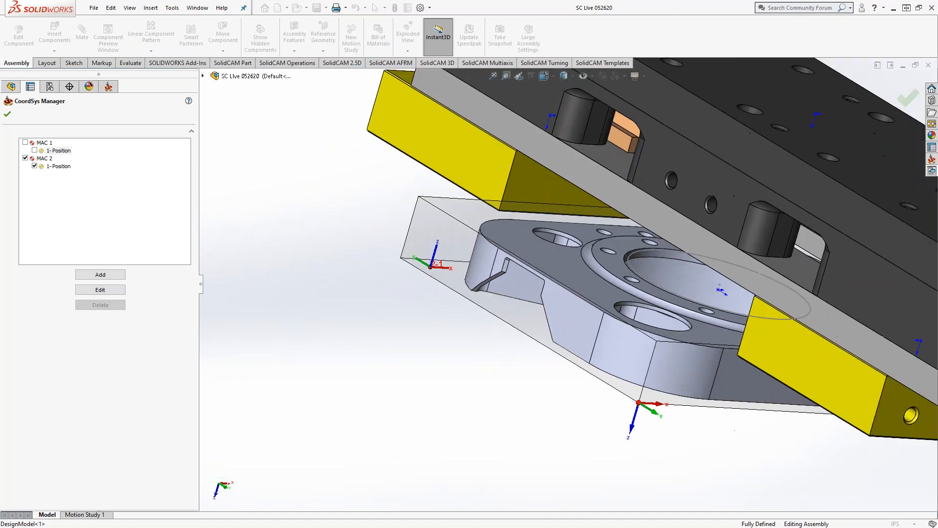
{"action": "scroll", "coordinate": [571, 281], "scroll_direction": "up", "scroll_amount": 4}
{"action": "middle_click_drag", "start_coordinate": [613, 198], "coordinate": [593, 298]}
{"action": "left_click", "coordinate": [8, 114]}
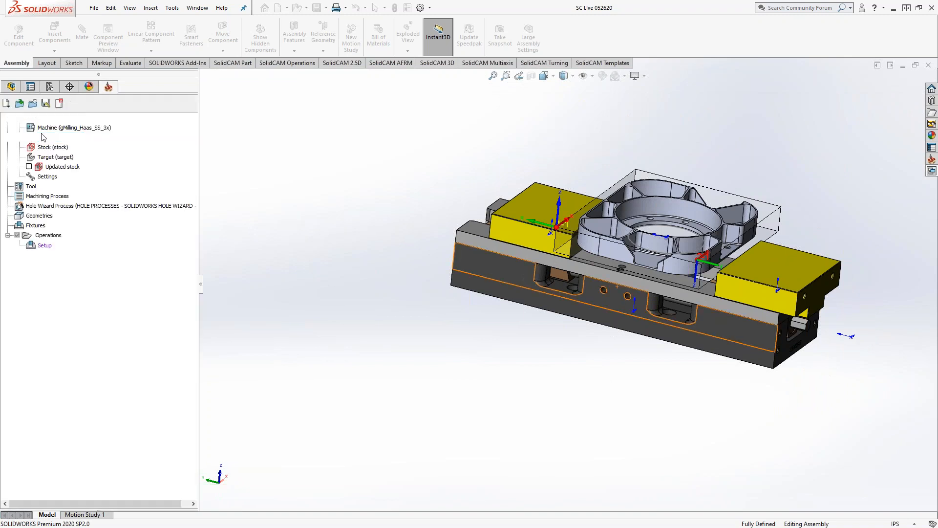
Place a second copy of the Jergens vice subassembly in the open space beside the mated vice, and slide one of its jaws inward
{"action": "left_click", "coordinate": [10, 86]}
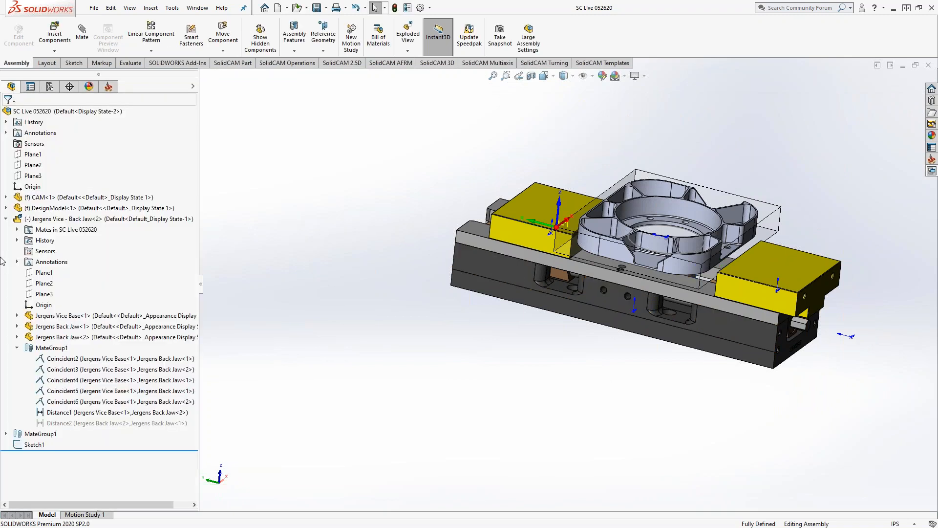
{"action": "left_click", "coordinate": [6, 218]}
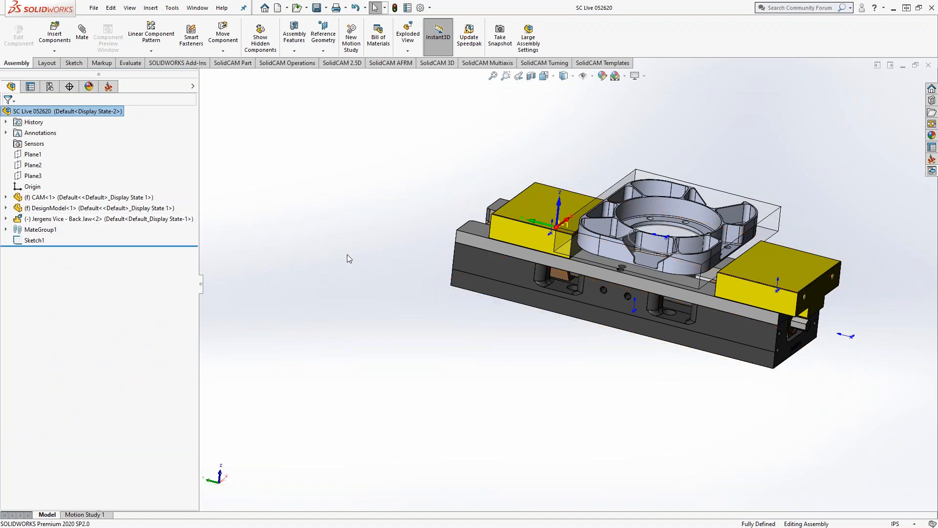
{"action": "left_click_drag", "start_coordinate": [49, 222], "coordinate": [432, 384]}
{"action": "left_click_drag", "start_coordinate": [397, 211], "coordinate": [394, 209]}
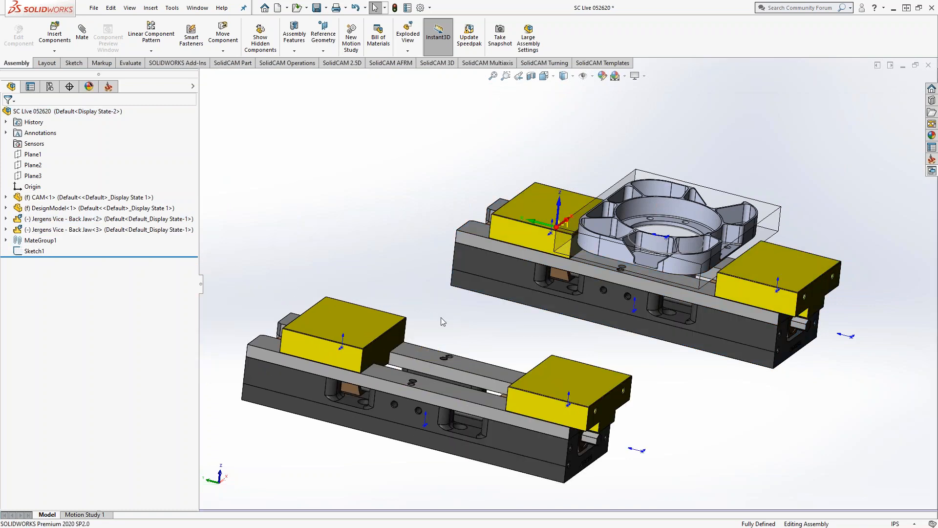
{"action": "left_click_drag", "start_coordinate": [547, 368], "coordinate": [524, 381]}
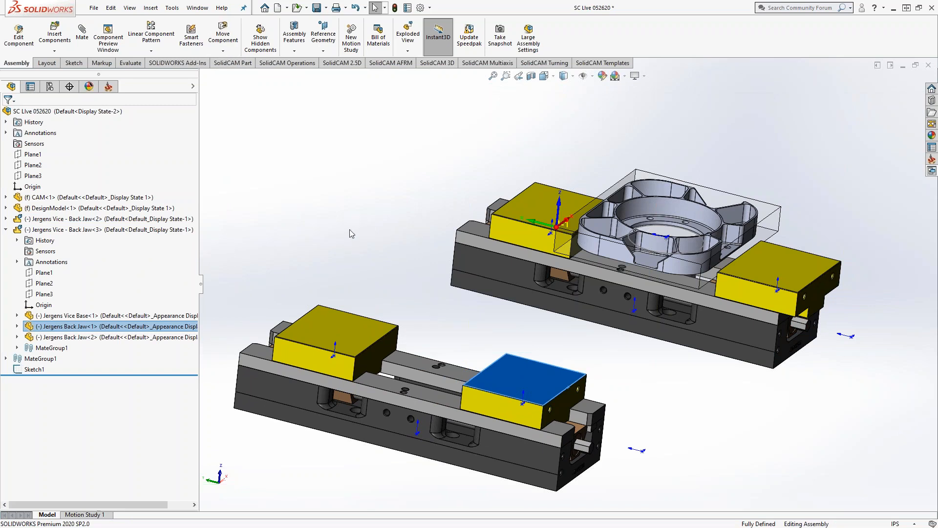
{"action": "left_click", "coordinate": [367, 206]}
Examine the design model's outer side faces and the gap to the jaws for surfaces the second vice can clamp on
{"action": "middle_click_drag", "start_coordinate": [373, 201], "coordinate": [360, 235]}
{"action": "scroll", "coordinate": [726, 301], "scroll_direction": "down", "scroll_amount": 2}
{"action": "scroll", "coordinate": [725, 301], "scroll_direction": "down", "scroll_amount": 1}
{"action": "middle_click", "coordinate": [713, 302]}
{"action": "middle_click_drag", "start_coordinate": [713, 302], "coordinate": [696, 313]}
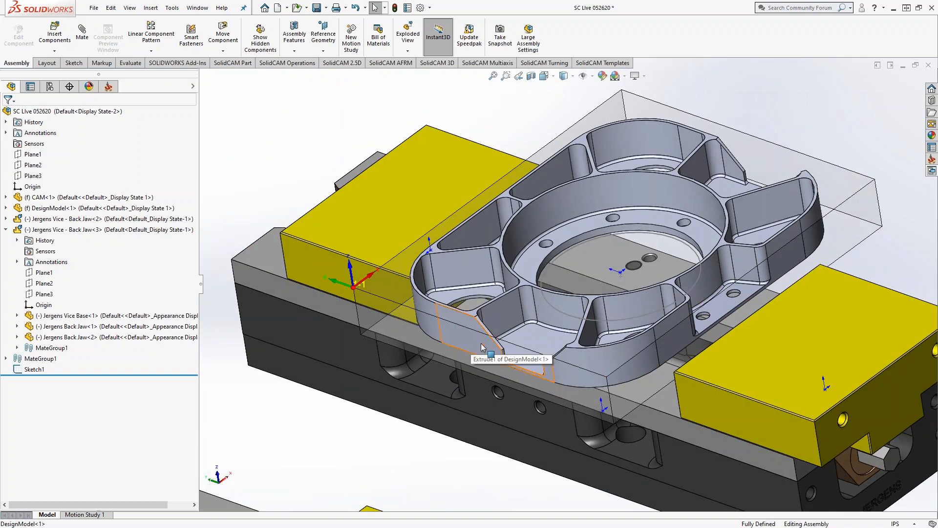
{"action": "middle_click_drag", "start_coordinate": [482, 347], "coordinate": [559, 292]}
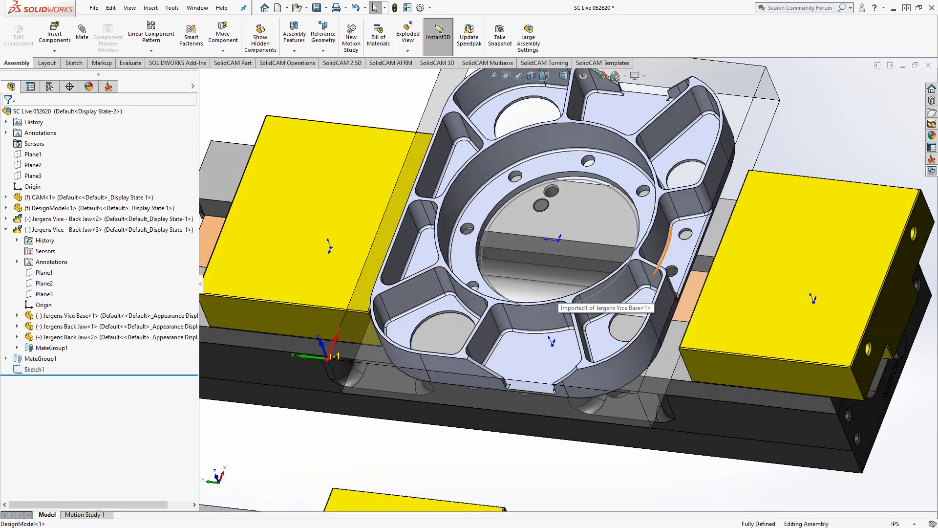
{"action": "middle_click_drag", "start_coordinate": [443, 248], "coordinate": [414, 167]}
{"action": "scroll", "coordinate": [685, 306], "scroll_direction": "down", "scroll_amount": 5}
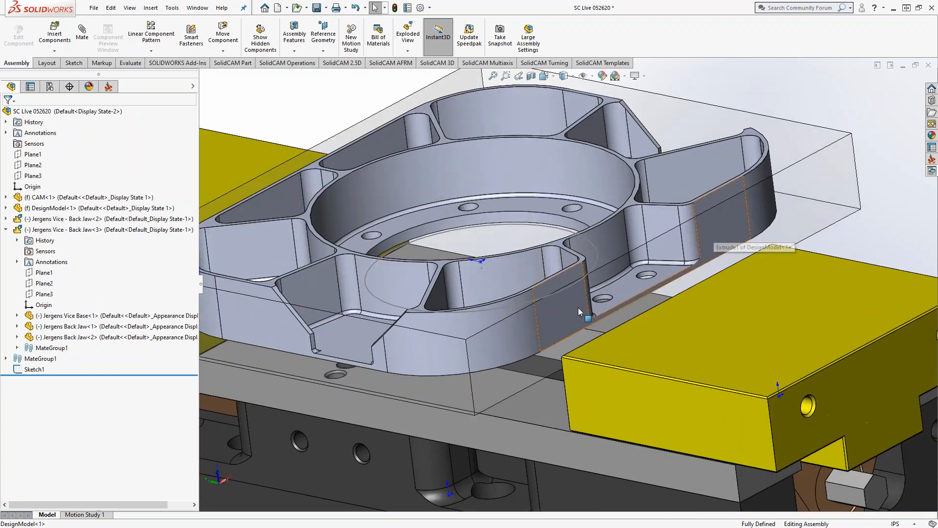
{"action": "scroll", "coordinate": [520, 337], "scroll_direction": "up", "scroll_amount": 5}
{"action": "scroll", "coordinate": [481, 342], "scroll_direction": "up", "scroll_amount": 3}
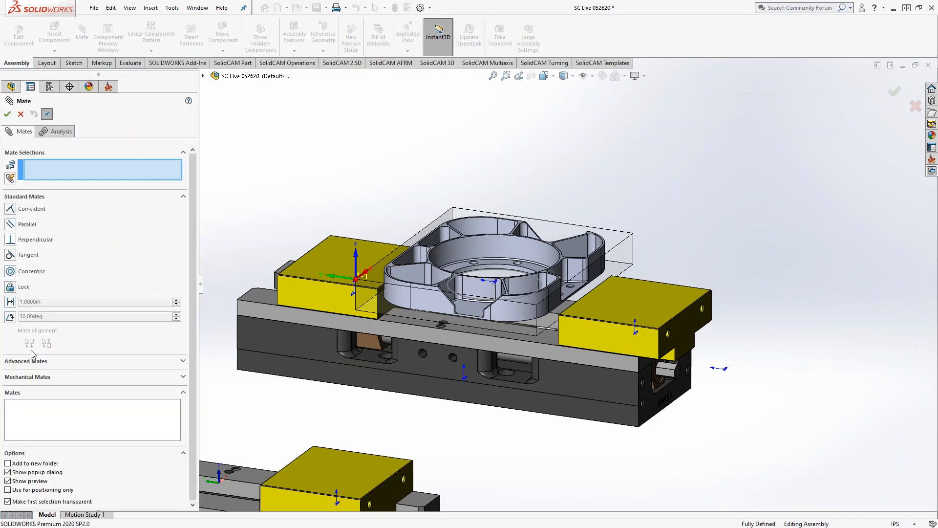
Start a centered Width mate with two opposite flat outer side faces of the design model as the width faces
{"action": "left_click", "coordinate": [26, 361]}
{"action": "left_click", "coordinate": [29, 309]}
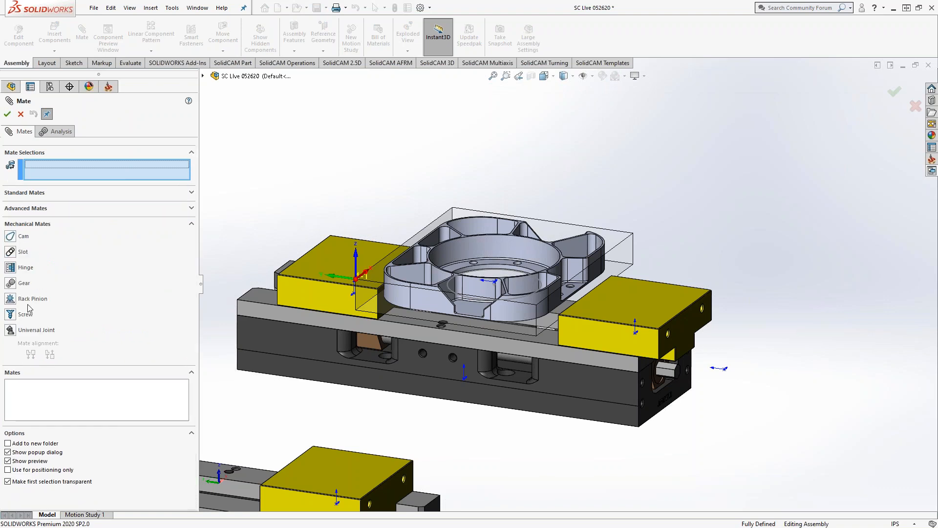
{"action": "left_click", "coordinate": [34, 209]}
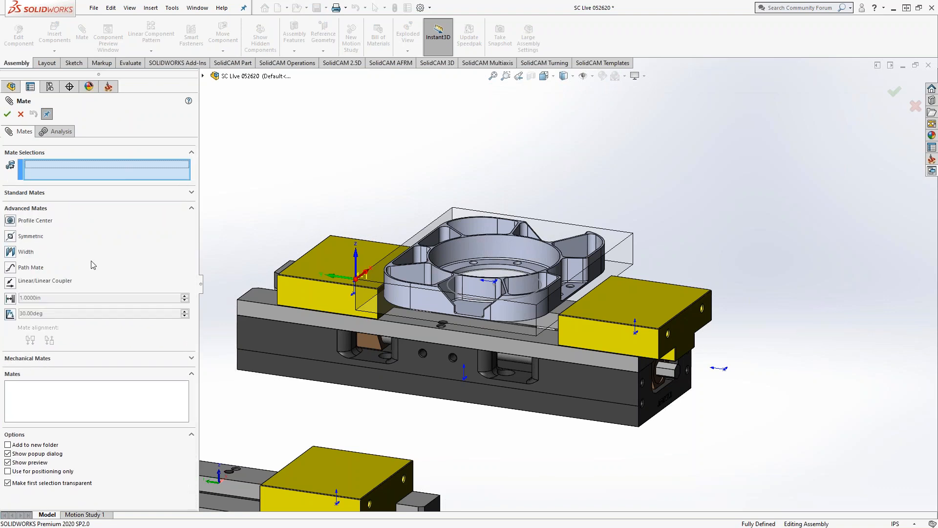
{"action": "left_click", "coordinate": [10, 252]}
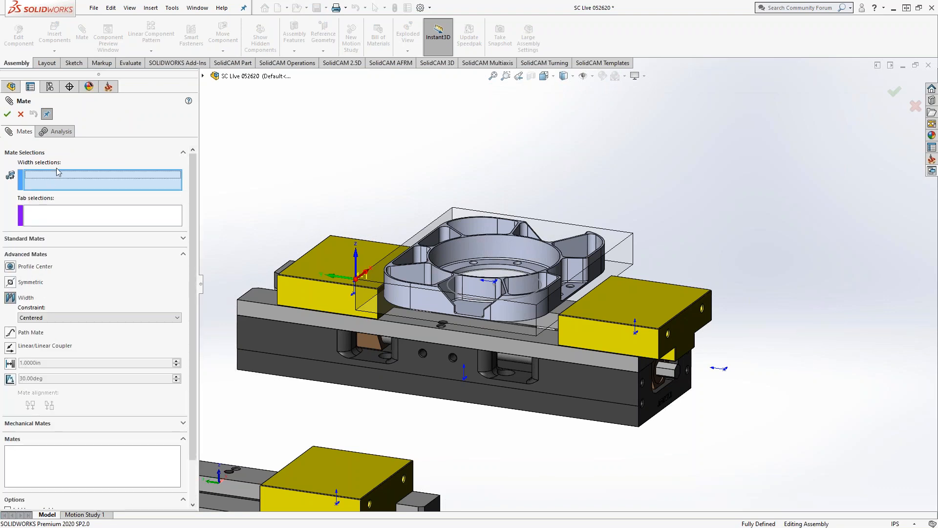
{"action": "scroll", "coordinate": [552, 293], "scroll_direction": "down", "scroll_amount": 5}
{"action": "left_click", "coordinate": [657, 241]}
{"action": "scroll", "coordinate": [592, 339], "scroll_direction": "up", "scroll_amount": 6}
{"action": "middle_click_drag", "start_coordinate": [585, 349], "coordinate": [628, 354]}
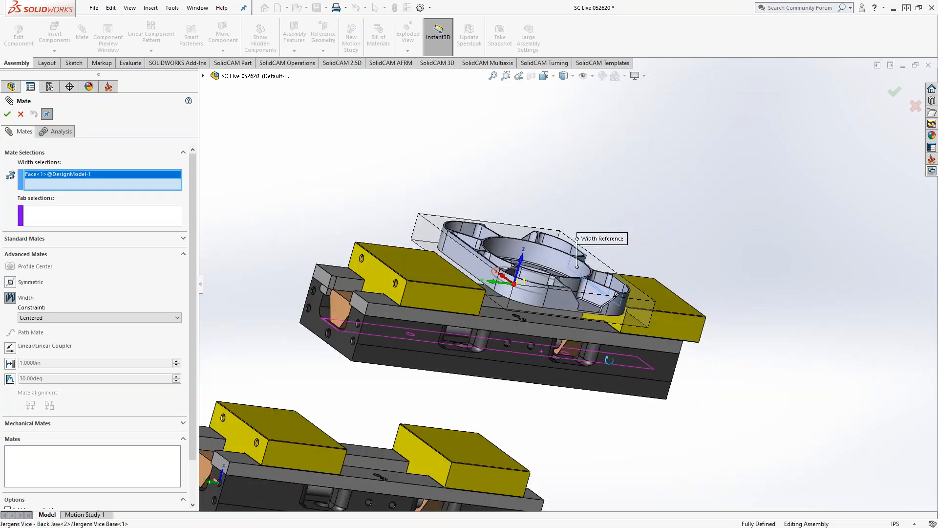
{"action": "scroll", "coordinate": [506, 280], "scroll_direction": "down", "scroll_amount": 2}
{"action": "left_click", "coordinate": [461, 265]}
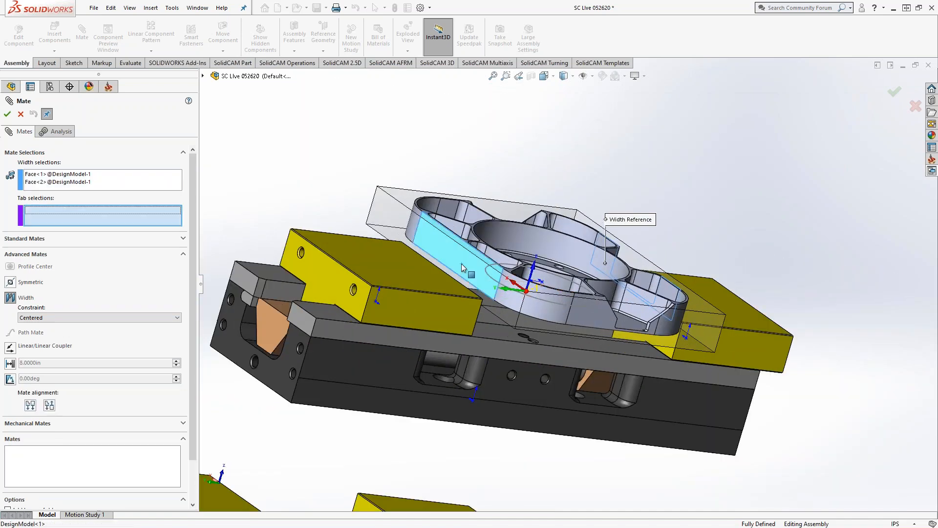
Finish the centered Width mate with the inner clamping faces of the second vice's two jaws as the tab faces
{"action": "scroll", "coordinate": [467, 362], "scroll_direction": "up", "scroll_amount": 2}
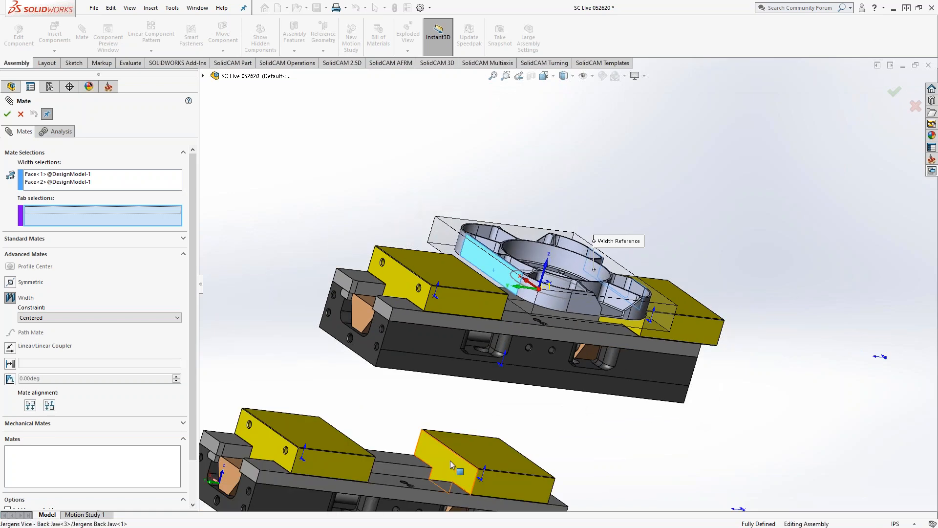
{"action": "left_click", "coordinate": [450, 461]}
{"action": "middle_click_drag", "start_coordinate": [450, 461], "coordinate": [343, 456]}
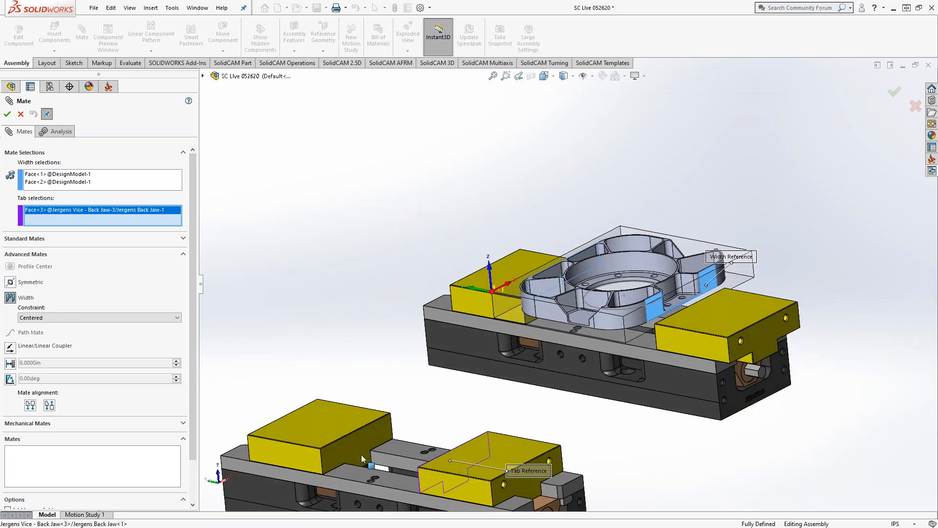
{"action": "left_click", "coordinate": [359, 447]}
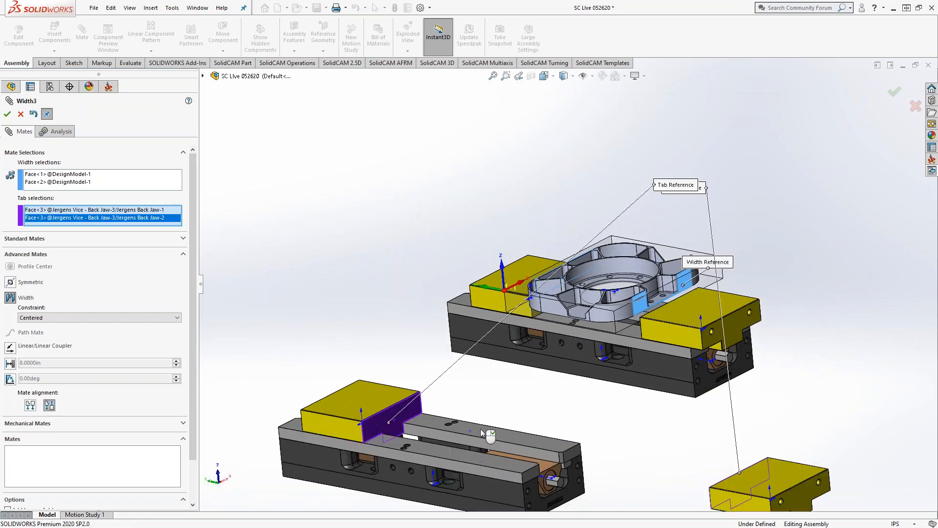
{"action": "scroll", "coordinate": [491, 430], "scroll_direction": "up", "scroll_amount": 4}
{"action": "middle_click_drag", "start_coordinate": [494, 419], "coordinate": [517, 391]}
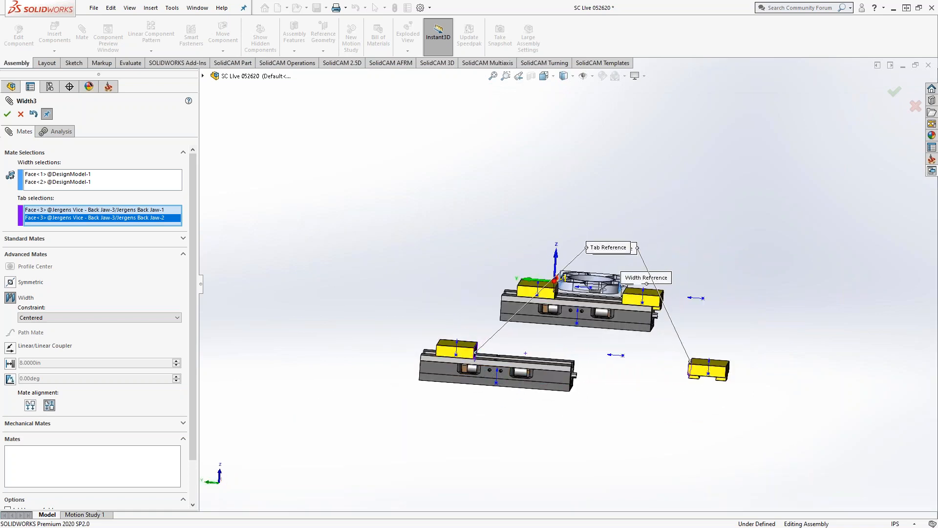
{"action": "left_click_drag", "start_coordinate": [697, 374], "coordinate": [643, 367]}
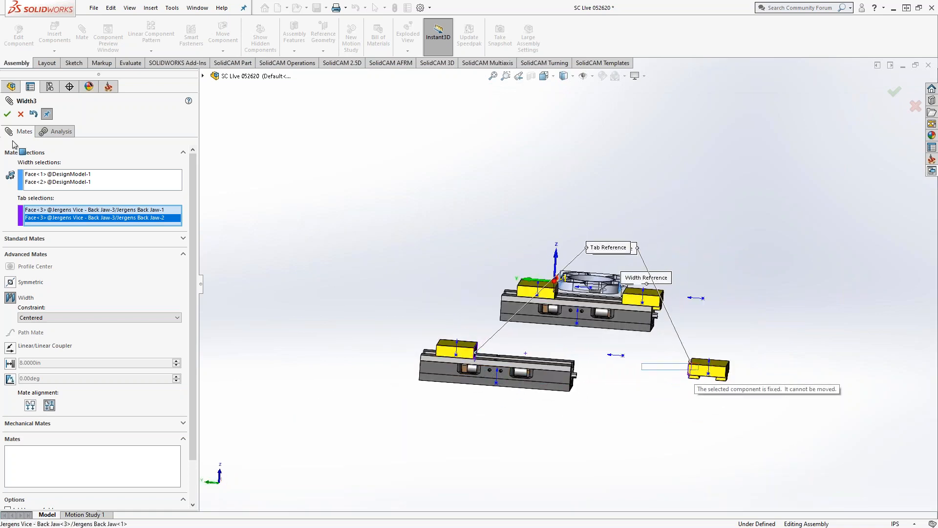
{"action": "left_click", "coordinate": [8, 114]}
Slide the second vice's far jaw back inward over its base and leave the Mate command
{"action": "left_click_drag", "start_coordinate": [687, 377], "coordinate": [594, 366]}
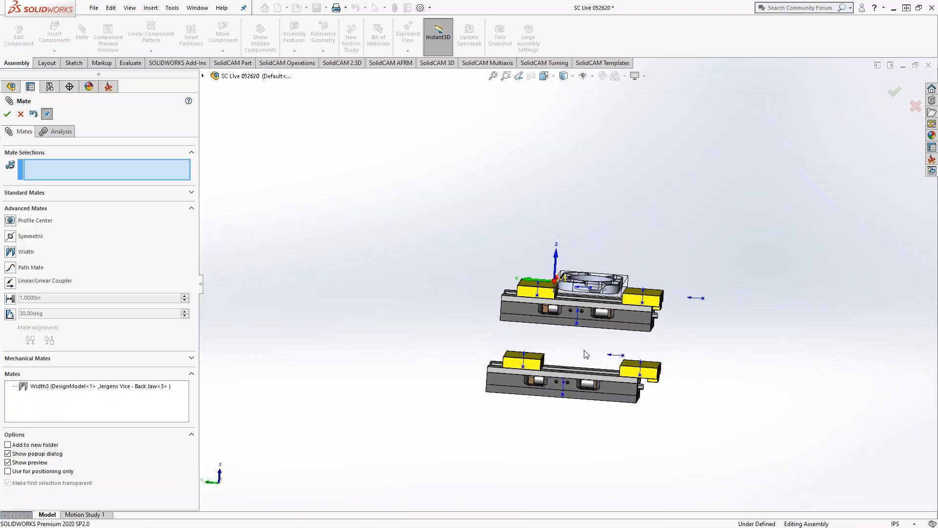
{"action": "scroll", "coordinate": [586, 354], "scroll_direction": "down", "scroll_amount": 2}
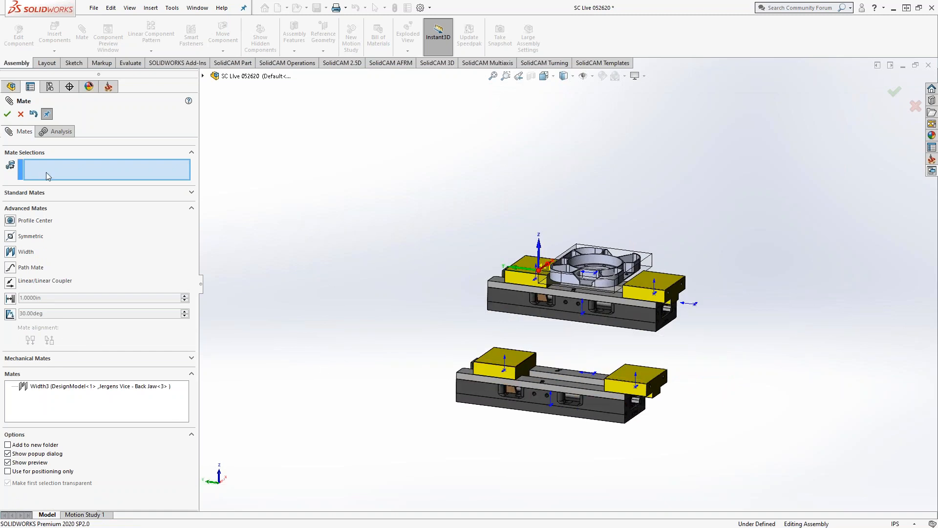
{"action": "key", "text": "Escape"}
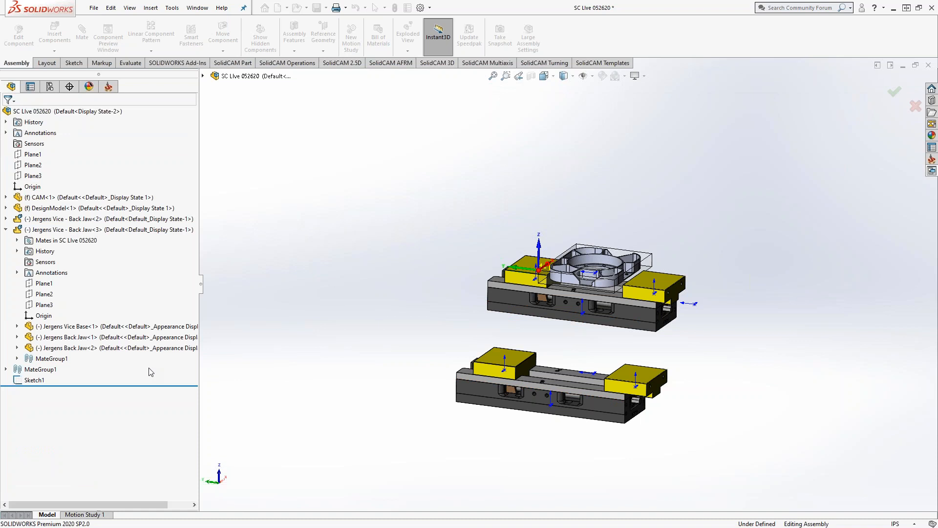
Edit the Width mate between the design model and the second vice, switching its alignment so the vice flips upside down
{"action": "left_click", "coordinate": [17, 359]}
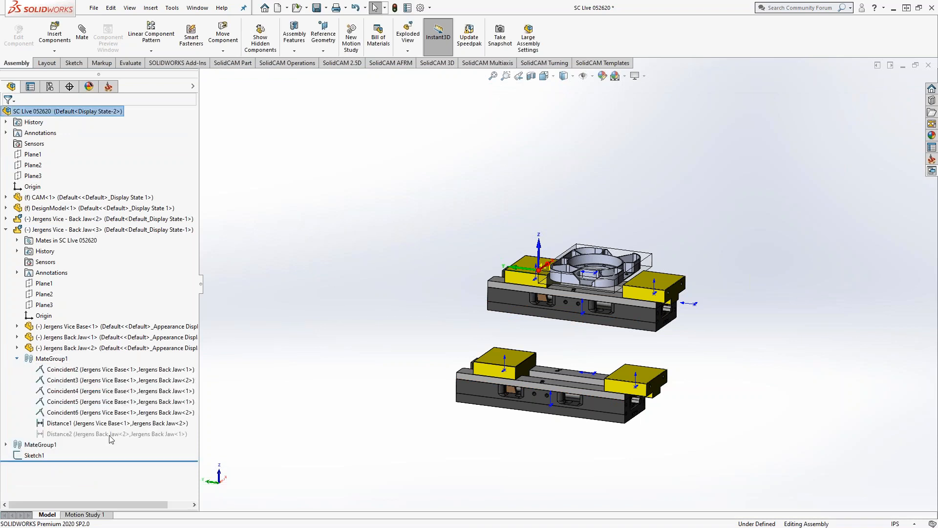
{"action": "left_click", "coordinate": [17, 359]}
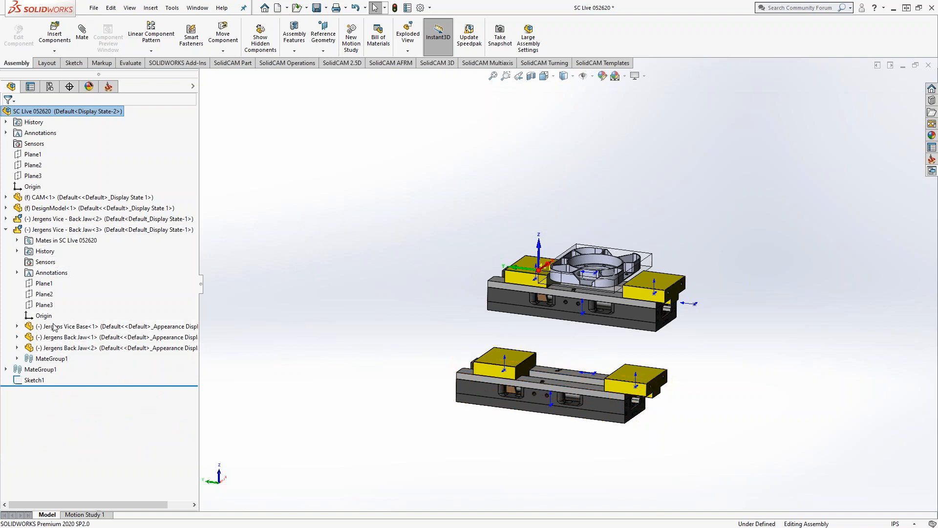
{"action": "left_click", "coordinate": [17, 359]}
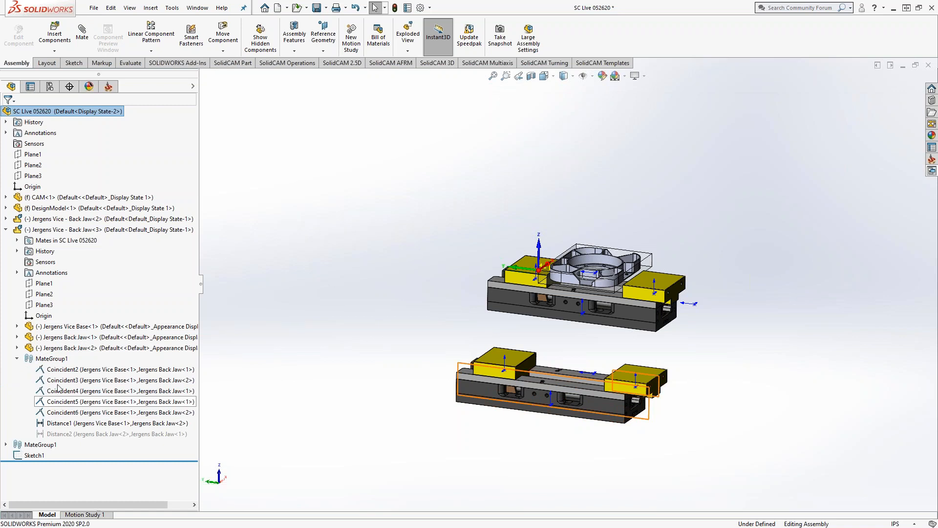
{"action": "left_click", "coordinate": [7, 444]}
{"action": "left_click", "coordinate": [41, 477]}
{"action": "right_click", "coordinate": [42, 477]}
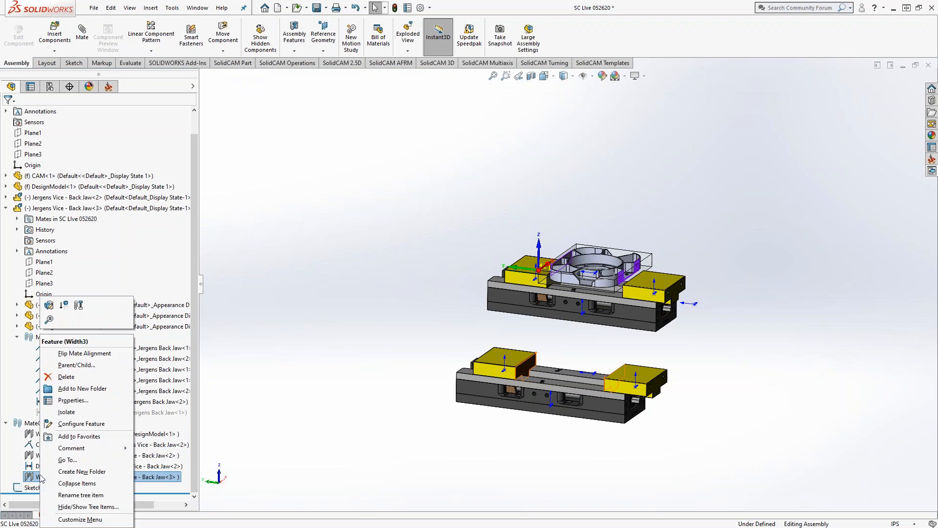
{"action": "left_click", "coordinate": [49, 306]}
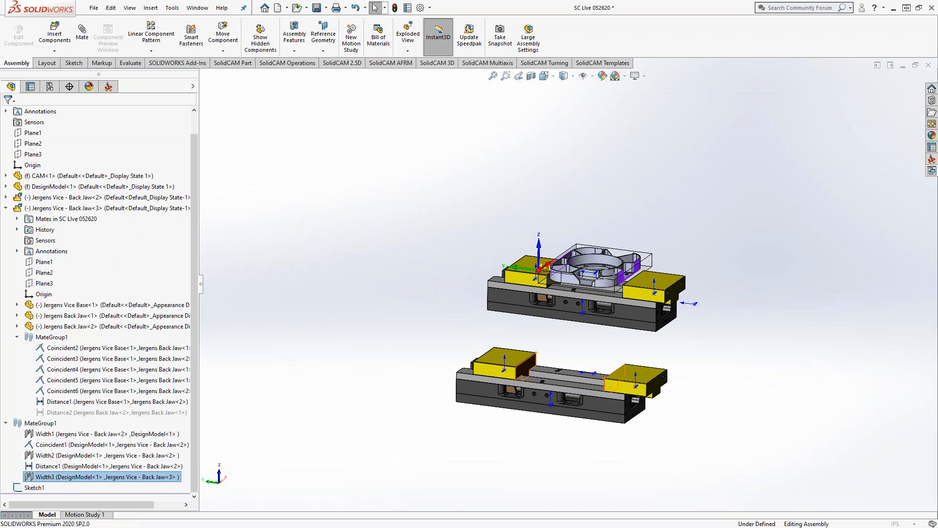
{"action": "mouse_move", "coordinate": [382, 332]}
{"action": "middle_mouse_down"}
{"action": "mouse_move", "coordinate": [389, 300]}
{"action": "mouse_move", "coordinate": [371, 318]}
{"action": "middle_mouse_up"}
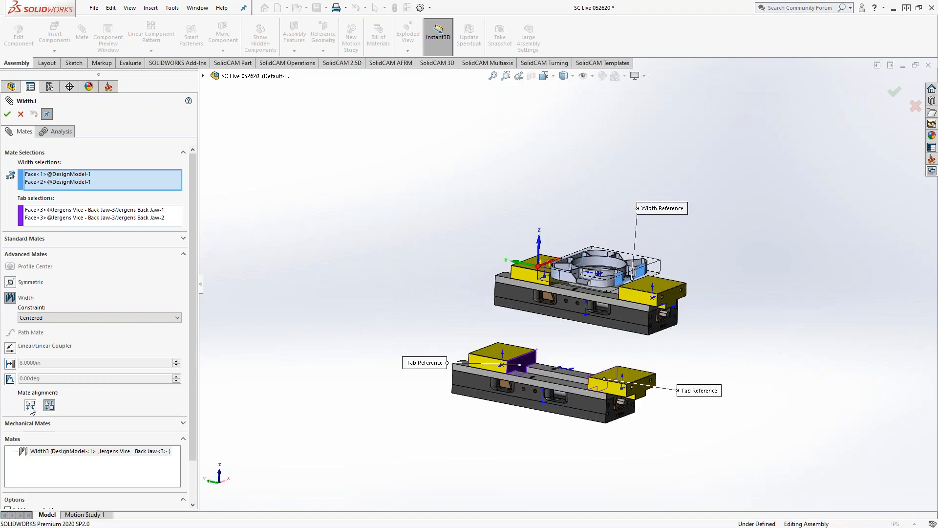
{"action": "left_click", "coordinate": [31, 407]}
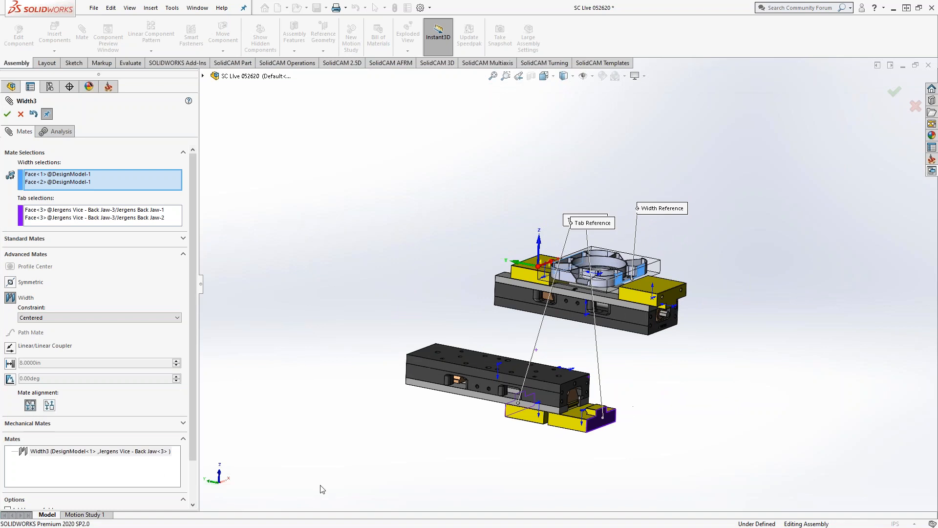
{"action": "left_click_drag", "start_coordinate": [532, 421], "coordinate": [453, 389]}
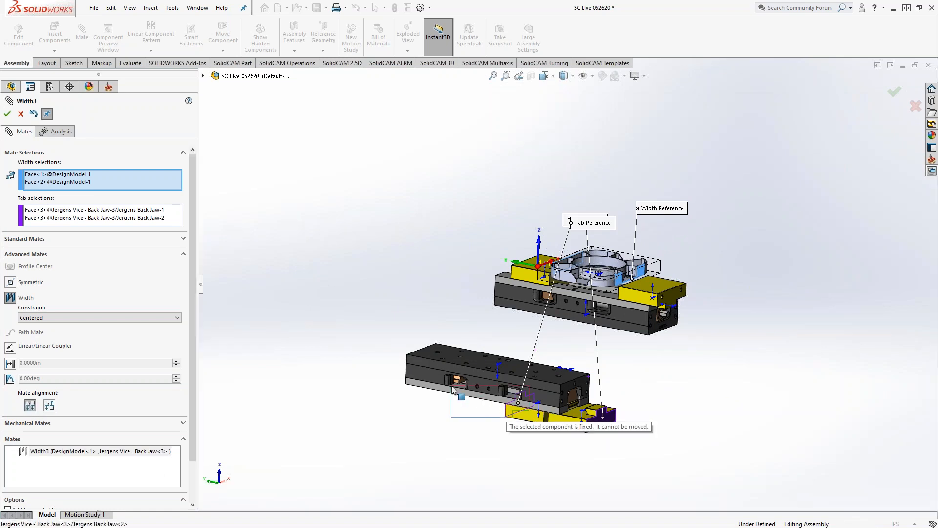
{"action": "left_click", "coordinate": [7, 114]}
Slide the flipped vice's jaw inward and move the whole vice up above the design model
{"action": "left_click_drag", "start_coordinate": [578, 428], "coordinate": [527, 400]}
{"action": "middle_click_drag", "start_coordinate": [528, 400], "coordinate": [532, 373]}
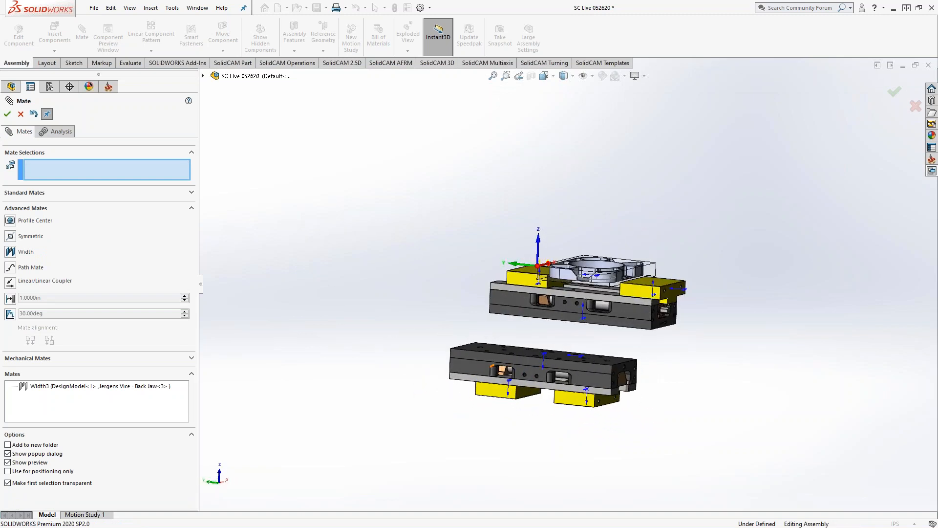
{"action": "left_click_drag", "start_coordinate": [477, 221], "coordinate": [507, 55]}
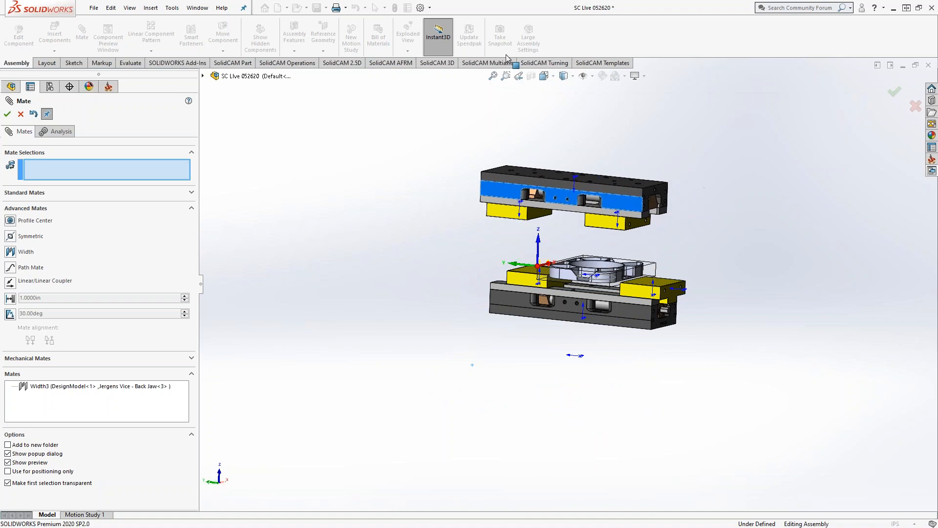
{"action": "middle_click_drag", "start_coordinate": [519, 205], "coordinate": [488, 214]}
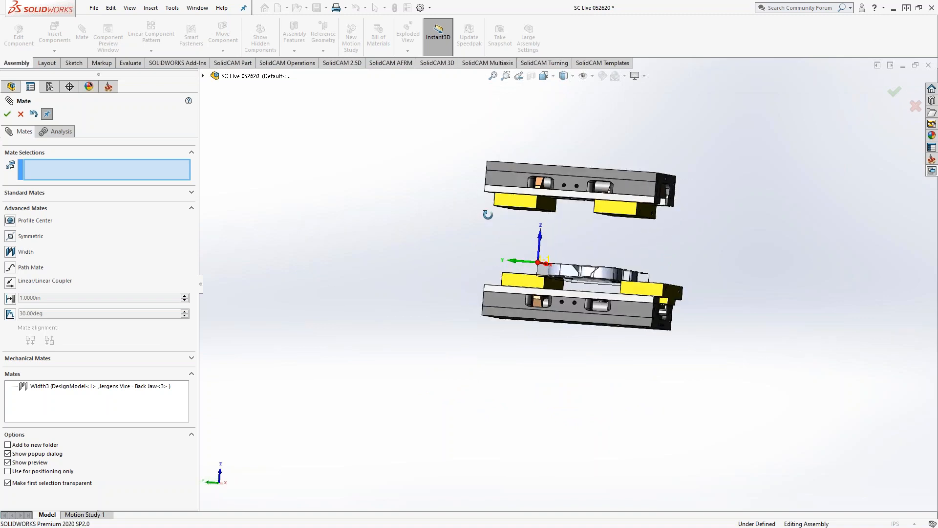
Add a Coincident mate between the inner face of one flipped vice jaw and the design model's flat outer side face
{"action": "scroll", "coordinate": [489, 214], "scroll_direction": "down", "scroll_amount": 1}
{"action": "left_click", "coordinate": [24, 193]}
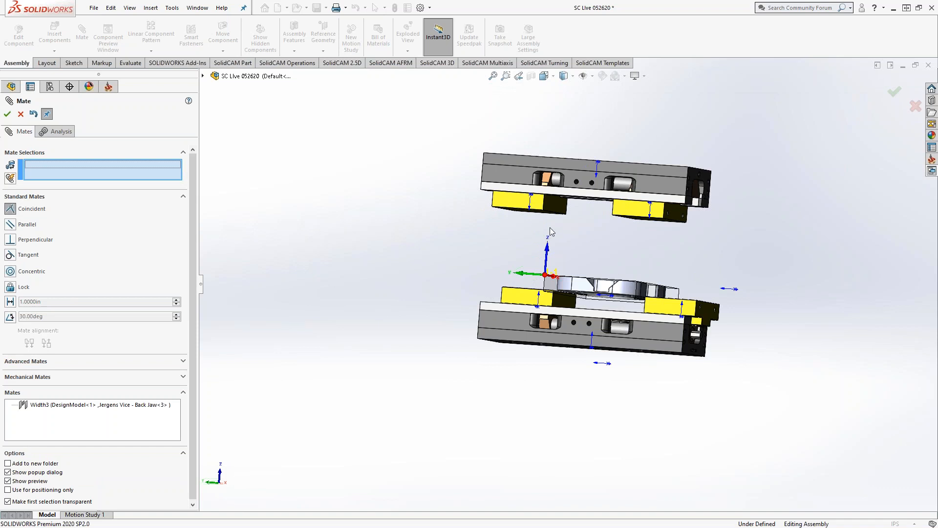
{"action": "left_click", "coordinate": [555, 205]}
{"action": "middle_click_drag", "start_coordinate": [533, 255], "coordinate": [567, 285]}
{"action": "scroll", "coordinate": [567, 286], "scroll_direction": "down", "scroll_amount": 3}
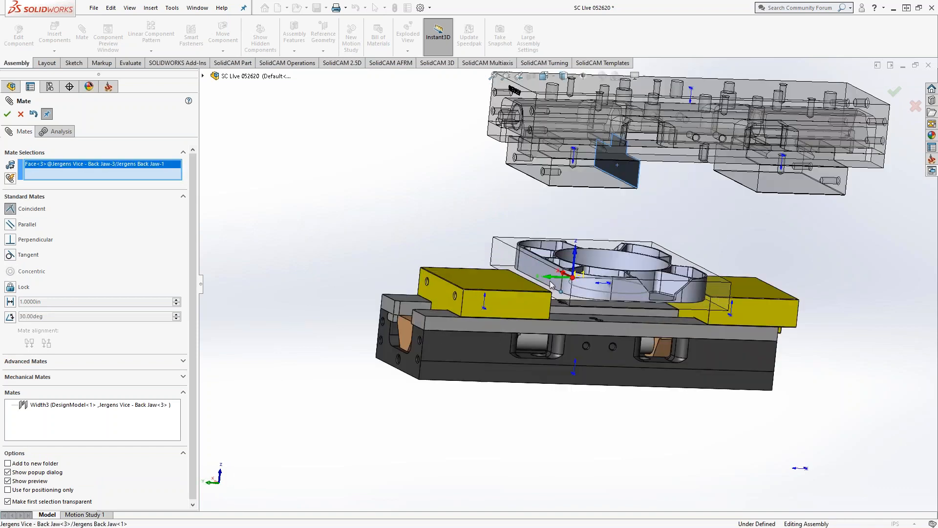
{"action": "left_click", "coordinate": [540, 270]}
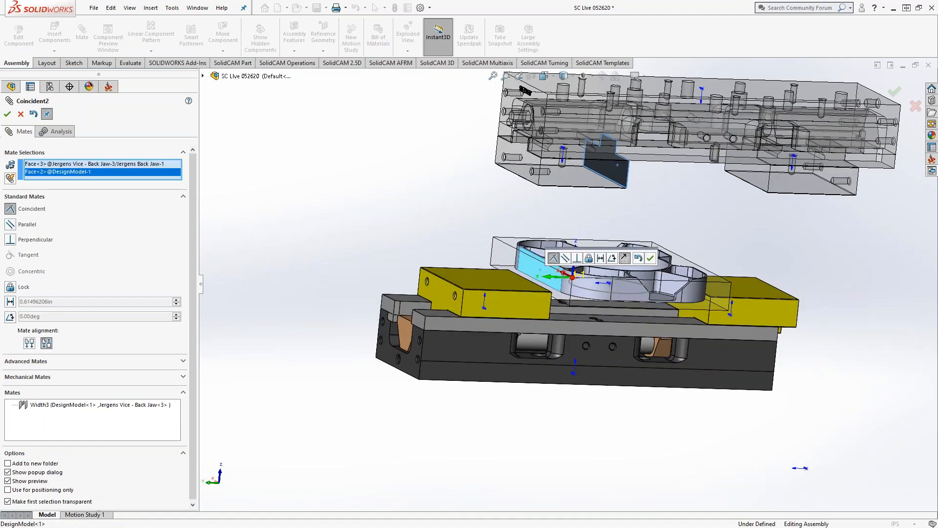
{"action": "left_click", "coordinate": [8, 114]}
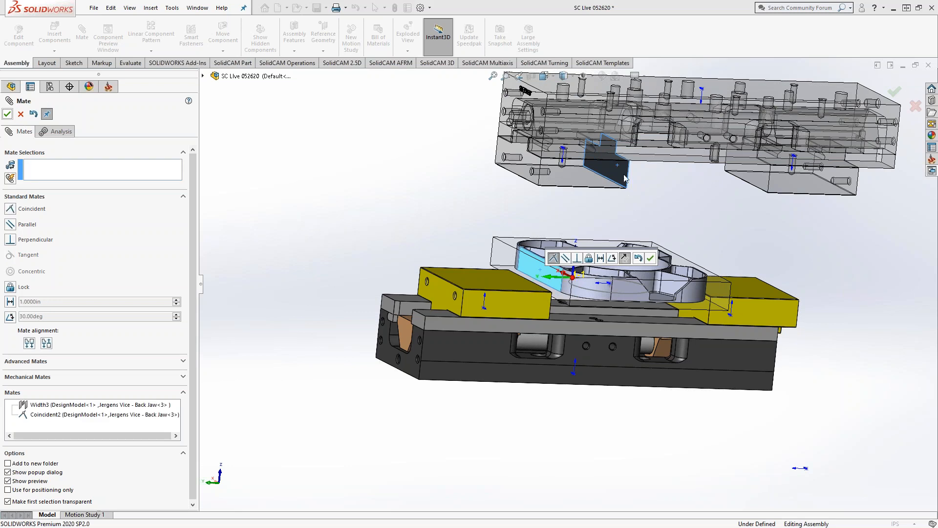
Center the flipped vice sideways with a Width mate between the design model's other two outer faces and one jaw's opposite end faces
{"action": "middle_click_drag", "start_coordinate": [624, 348], "coordinate": [521, 327]}
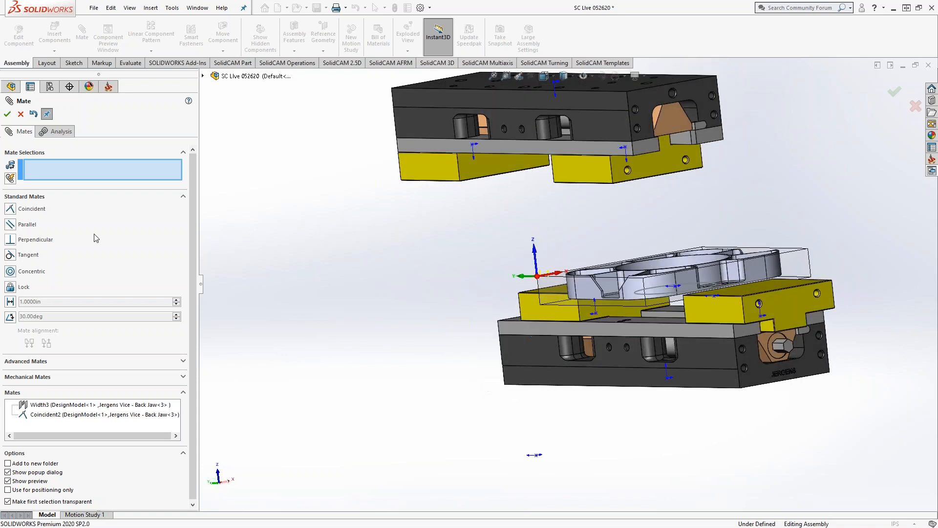
{"action": "left_click", "coordinate": [34, 361]}
{"action": "left_click", "coordinate": [10, 251]}
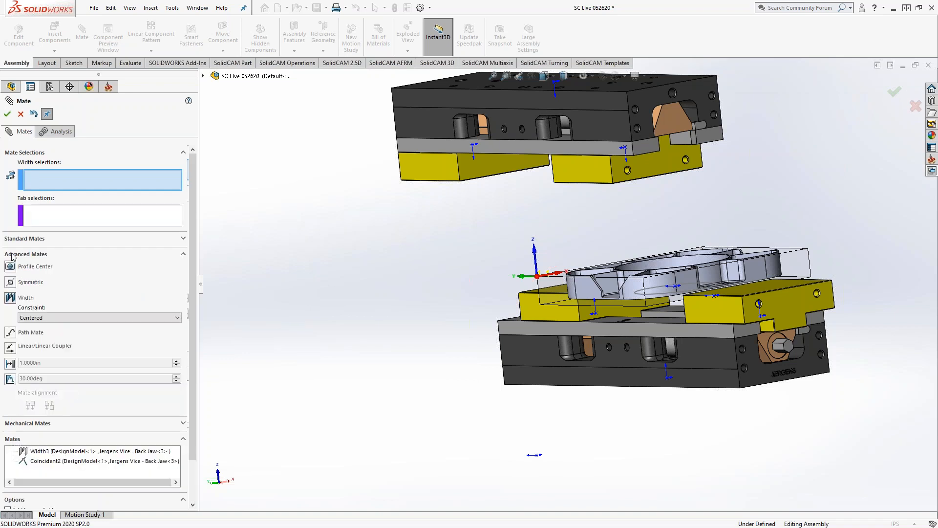
{"action": "left_click", "coordinate": [592, 294]}
{"action": "middle_click_drag", "start_coordinate": [555, 365], "coordinate": [756, 269]}
{"action": "left_click", "coordinate": [755, 269]}
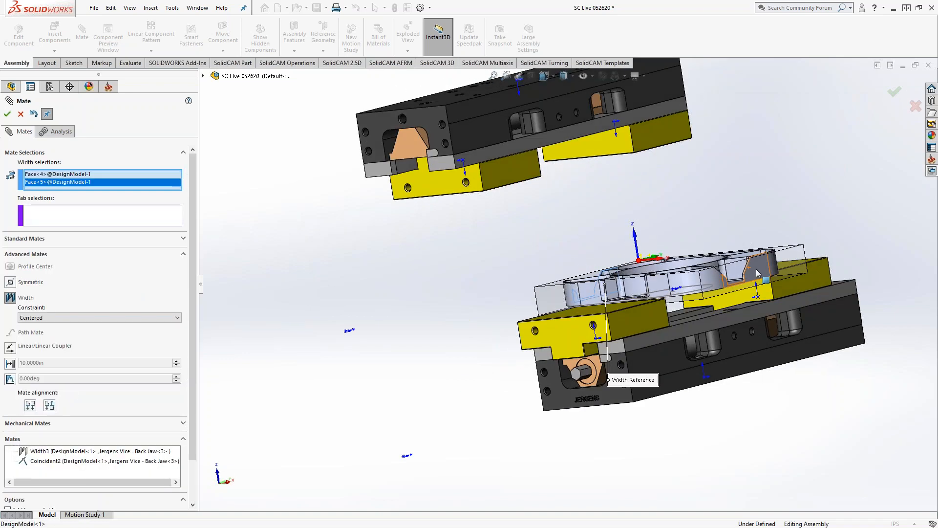
{"action": "left_click", "coordinate": [643, 140]}
{"action": "middle_click_drag", "start_coordinate": [564, 261], "coordinate": [447, 140]}
{"action": "left_click", "coordinate": [447, 138]}
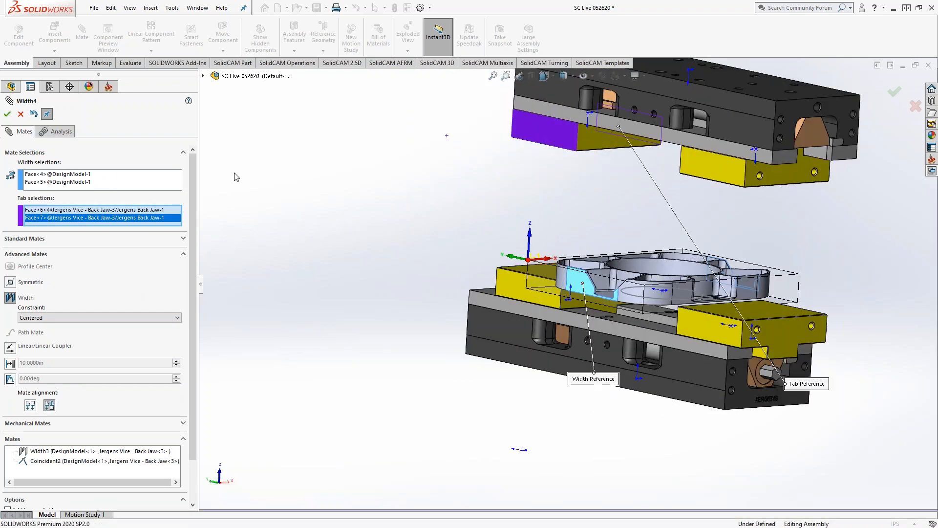
{"action": "key", "text": "Return"}
Add a 0.5 in Distance mate between the flipped vice jaw's downward-facing surface and the design model's bottom face, and finish mating
{"action": "middle_click_drag", "start_coordinate": [418, 253], "coordinate": [477, 250]}
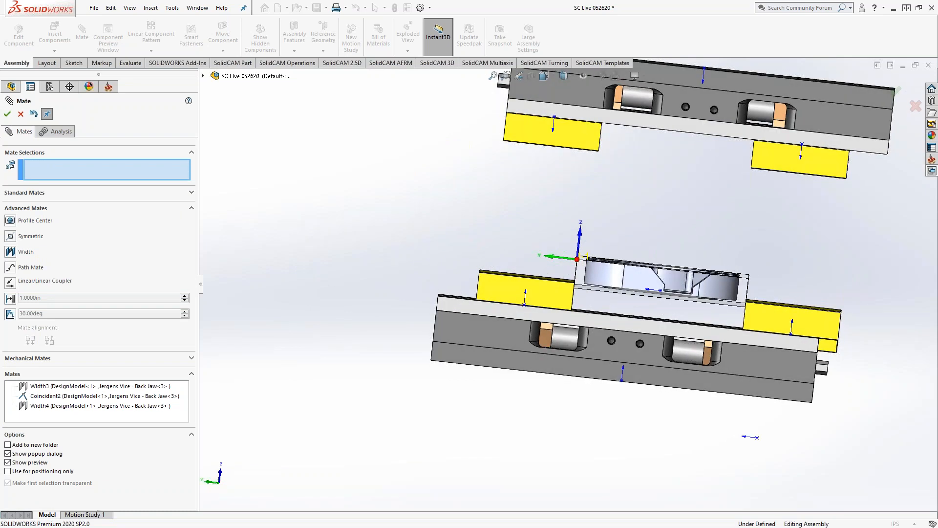
{"action": "left_click", "coordinate": [10, 298]}
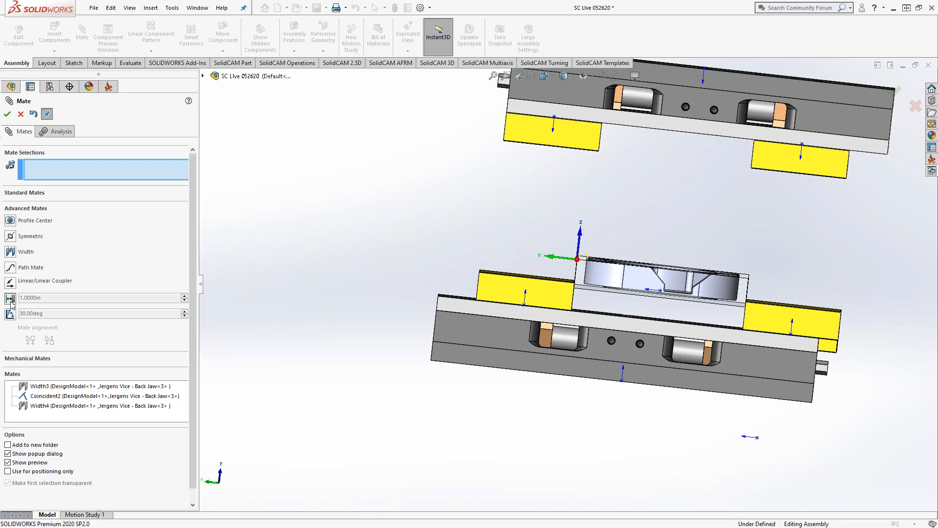
{"action": "scroll", "coordinate": [636, 299], "scroll_direction": "down", "scroll_amount": 3}
{"action": "scroll", "coordinate": [623, 293], "scroll_direction": "down", "scroll_amount": 2}
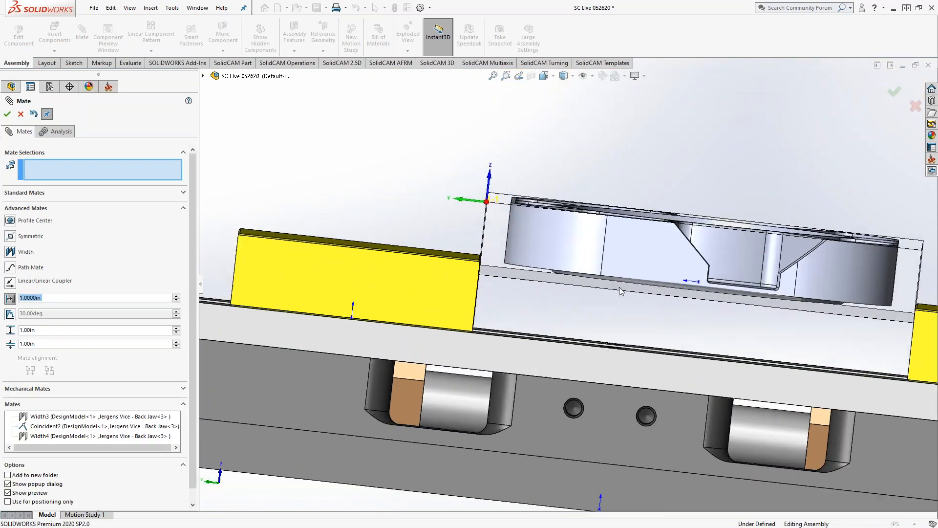
{"action": "middle_click_drag", "start_coordinate": [623, 293], "coordinate": [620, 274]}
{"action": "scroll", "coordinate": [621, 284], "scroll_direction": "up", "scroll_amount": 4}
{"action": "middle_click_drag", "start_coordinate": [612, 228], "coordinate": [607, 171]}
{"action": "left_click", "coordinate": [513, 159]}
{"action": "scroll", "coordinate": [549, 252], "scroll_direction": "down", "scroll_amount": 5}
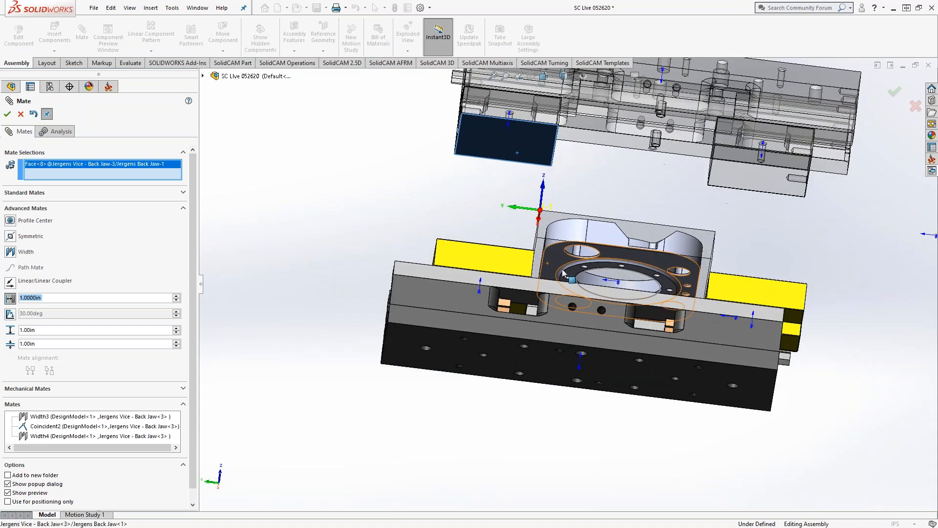
{"action": "left_click", "coordinate": [549, 251]}
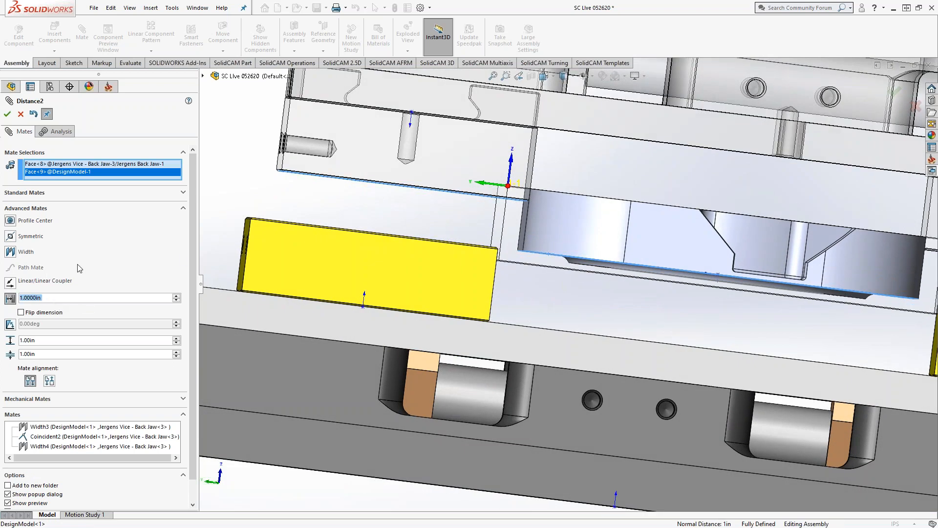
{"action": "type", "text": ".5"}
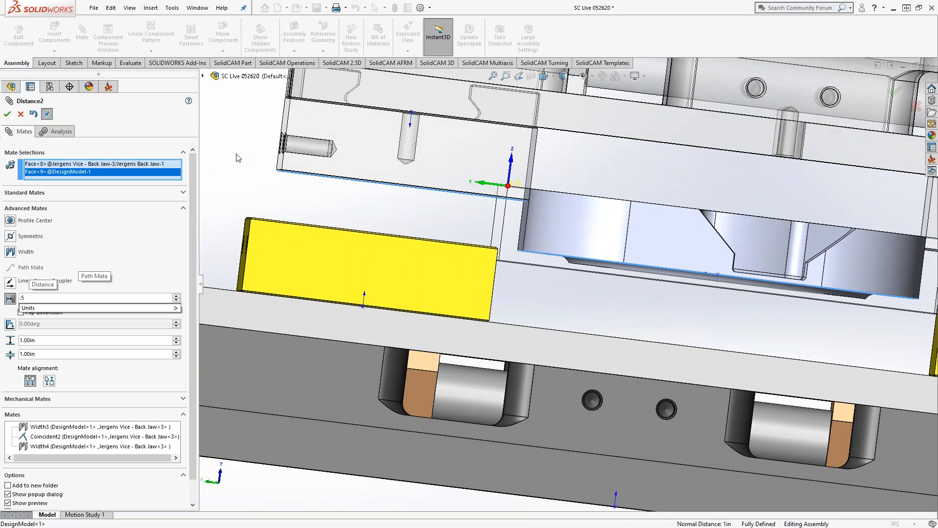
{"action": "key", "text": "Return"}
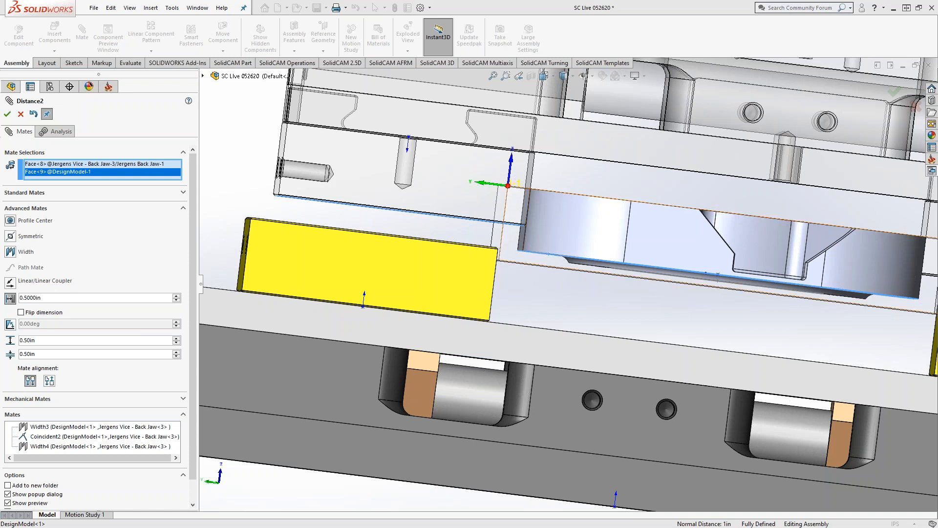
{"action": "middle_click_drag", "start_coordinate": [571, 244], "coordinate": [546, 292]}
{"action": "mouse_move", "coordinate": [577, 271]}
{"action": "middle_mouse_down"}
{"action": "mouse_move", "coordinate": [587, 287]}
{"action": "mouse_move", "coordinate": [557, 273]}
{"action": "mouse_move", "coordinate": [576, 274]}
{"action": "mouse_move", "coordinate": [566, 274]}
{"action": "middle_mouse_up"}
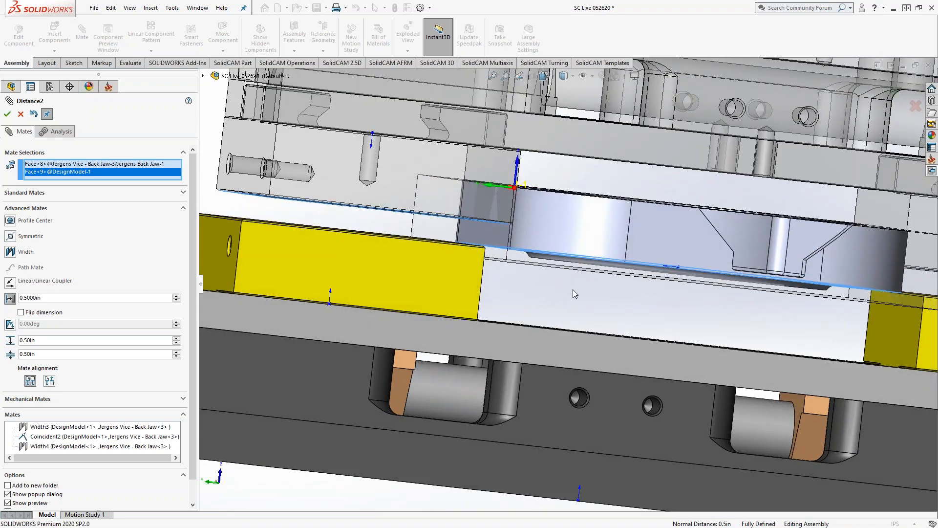
{"action": "key", "text": "f"}
{"action": "left_click", "coordinate": [7, 114]}
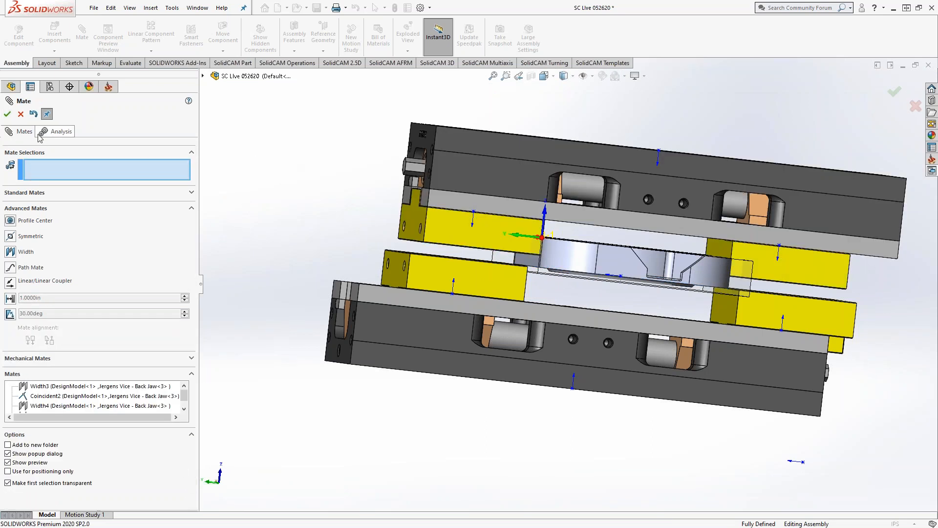
{"action": "left_click", "coordinate": [7, 113]}
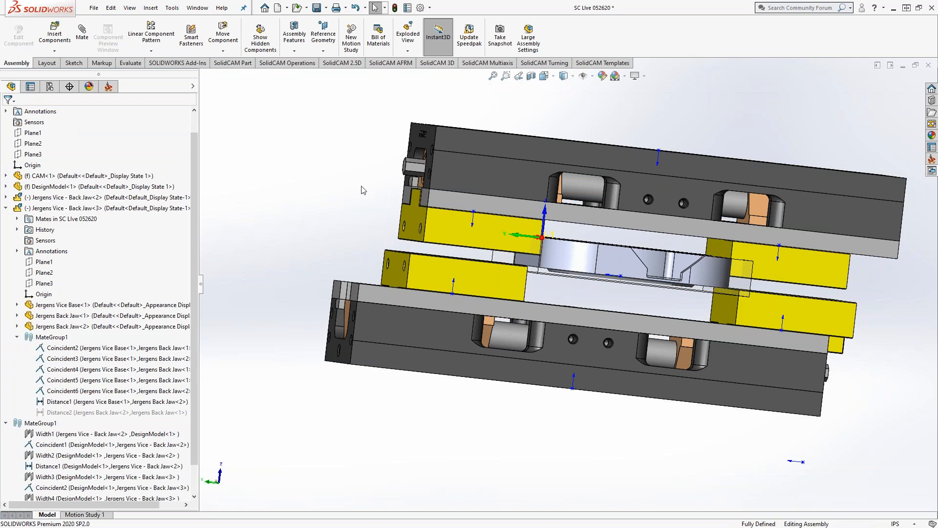
Add a new display state to the assembly's Default configuration and name it Side 2
{"action": "middle_click_drag", "start_coordinate": [380, 201], "coordinate": [320, 193]}
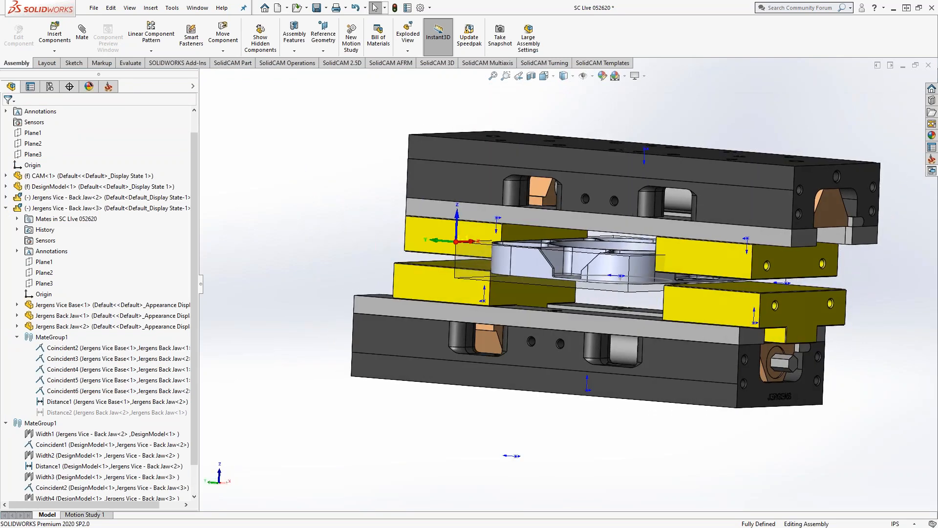
{"action": "middle_click_drag", "start_coordinate": [466, 249], "coordinate": [563, 242]}
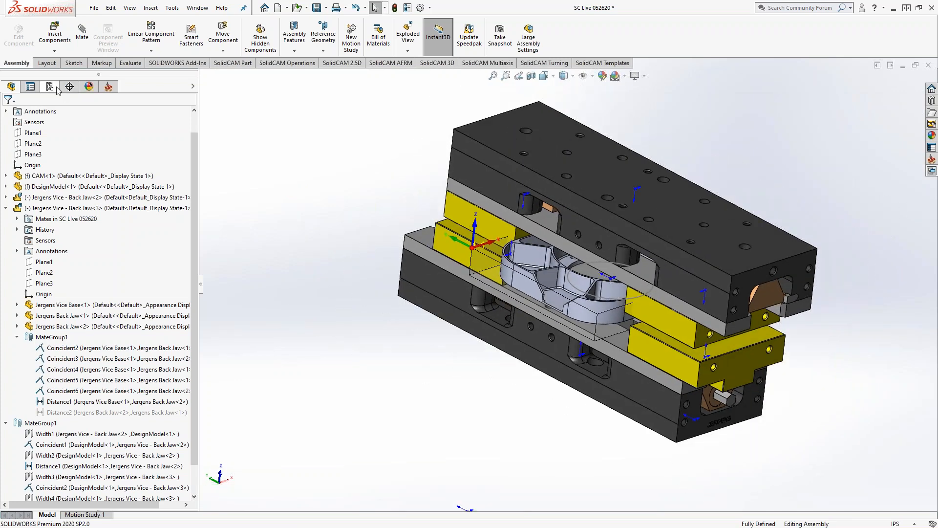
{"action": "left_click", "coordinate": [50, 87]}
{"action": "left_click_drag", "start_coordinate": [91, 468], "coordinate": [94, 368]}
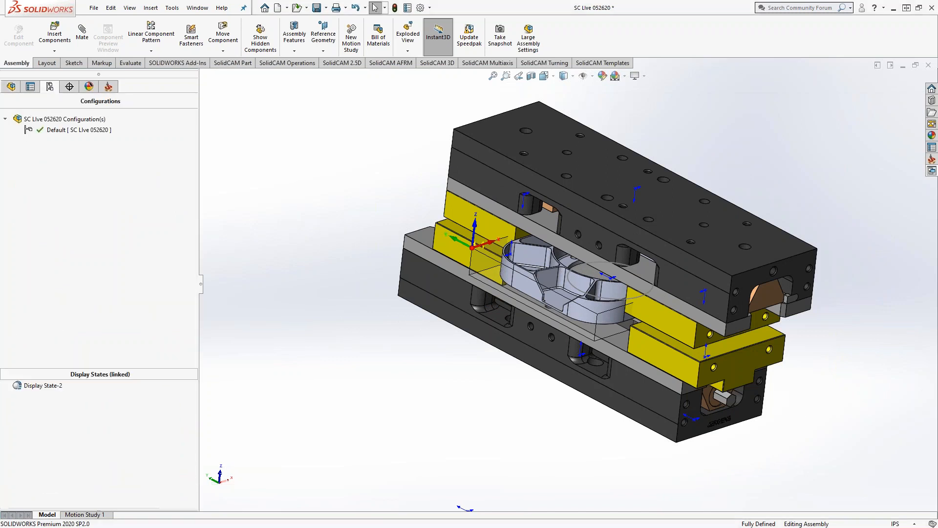
{"action": "right_click", "coordinate": [52, 427]}
{"action": "left_click", "coordinate": [102, 455]}
{"action": "left_click", "coordinate": [41, 398]}
{"action": "left_click", "coordinate": [40, 399]}
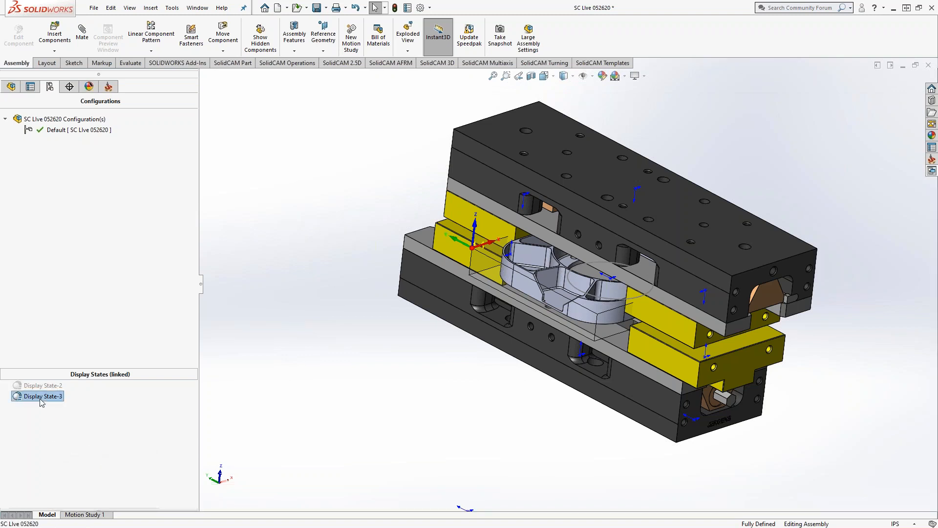
{"action": "left_click", "coordinate": [40, 399]}
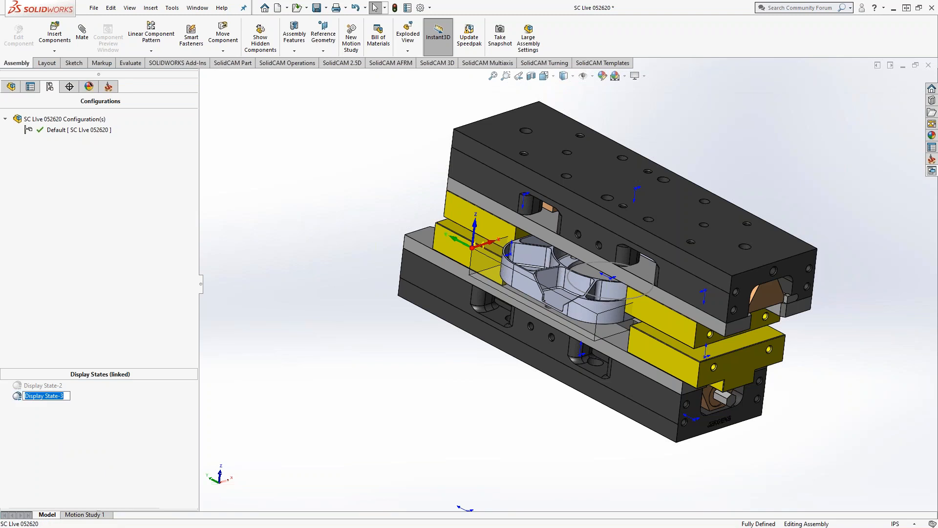
{"action": "type", "text": "Side 2"}
Rename the original display state as Side 1
{"action": "left_click", "coordinate": [47, 387]}
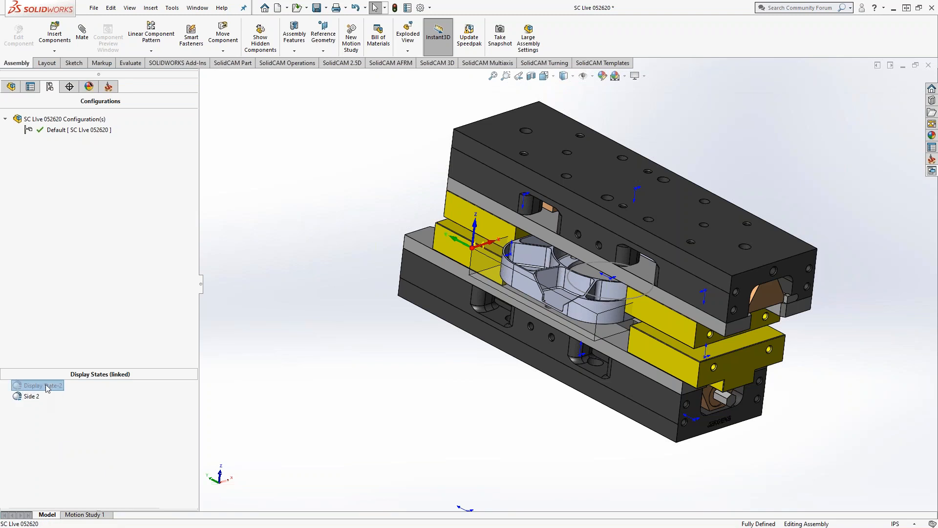
{"action": "left_click", "coordinate": [47, 387]}
{"action": "type", "text": "Side 1"}
{"action": "key", "text": "Return"}
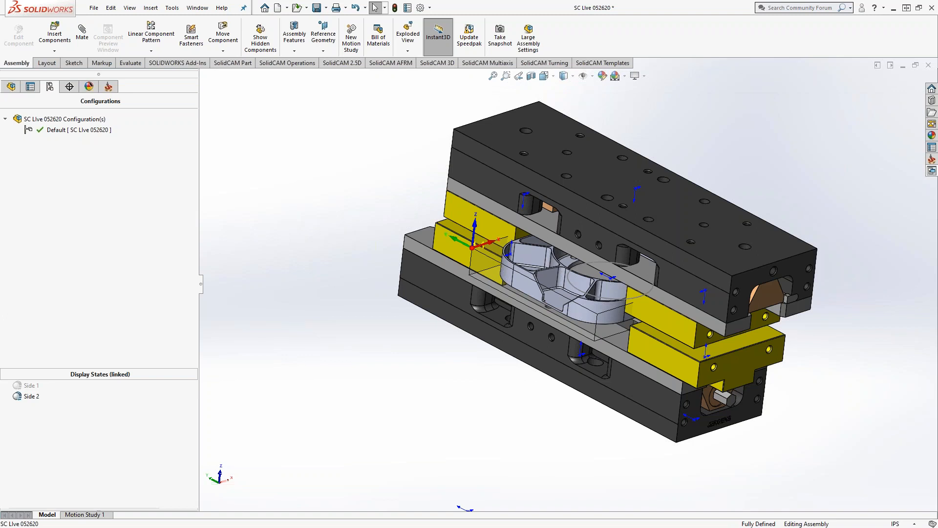
Hide the first vice, Jergens Vice - Back Jaw<2>, in the Side 2 display state
{"action": "left_click", "coordinate": [32, 396]}
{"action": "left_click", "coordinate": [11, 86]}
{"action": "left_click", "coordinate": [7, 208]}
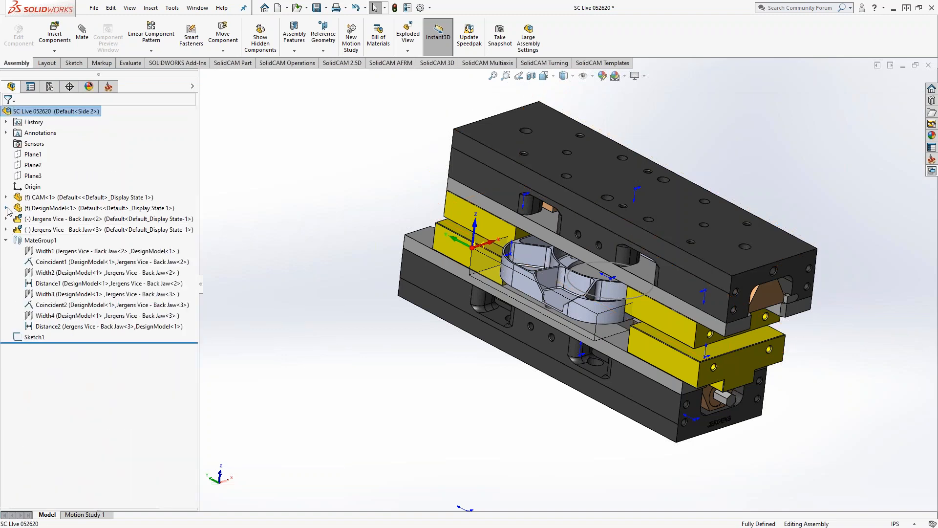
{"action": "left_click", "coordinate": [6, 240]}
{"action": "left_click", "coordinate": [34, 219]}
{"action": "right_click", "coordinate": [34, 221]}
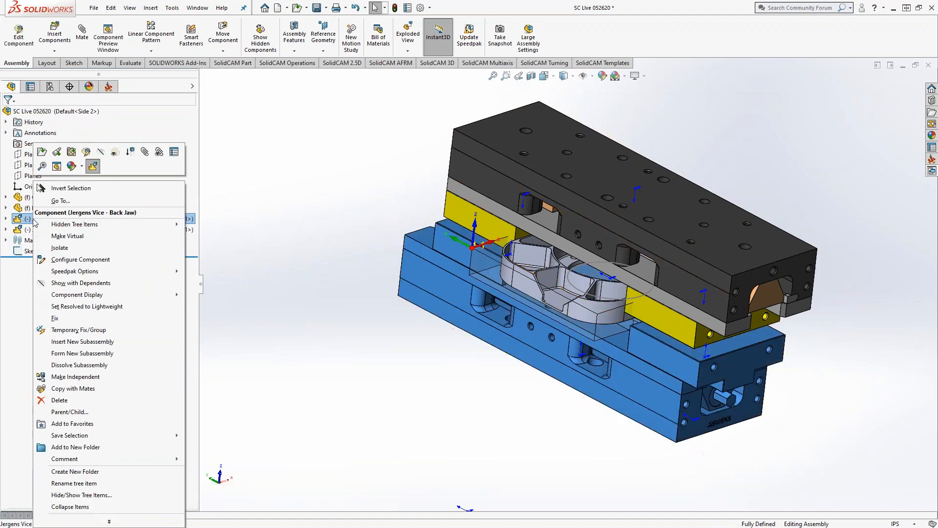
{"action": "left_click", "coordinate": [101, 152]}
{"action": "middle_click_drag", "start_coordinate": [602, 372], "coordinate": [618, 186]}
{"action": "middle_click_drag", "start_coordinate": [625, 357], "coordinate": [570, 215]}
{"action": "scroll", "coordinate": [570, 215], "scroll_direction": "up", "scroll_amount": 1}
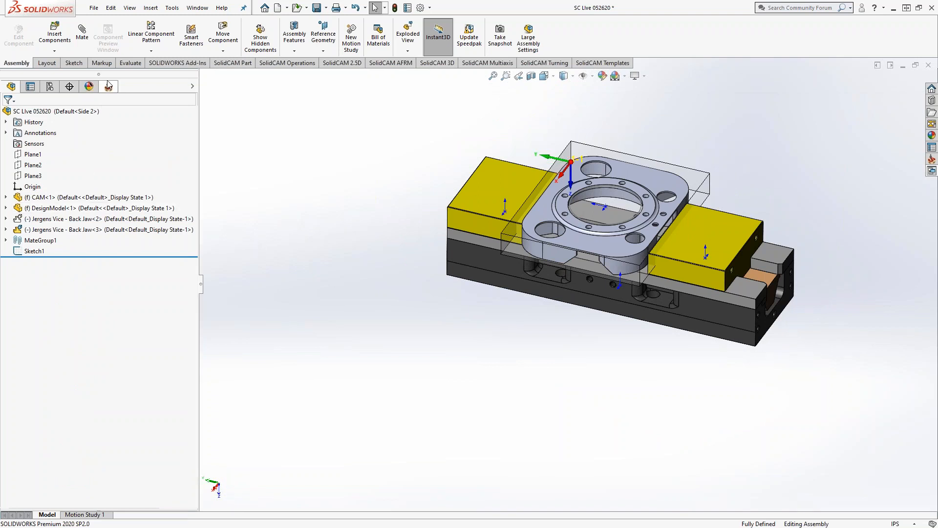
Activate the Side 1 display state and hide the flipped vice, Jergens Vice - Back Jaw<3>, in it
{"action": "left_click", "coordinate": [49, 86]}
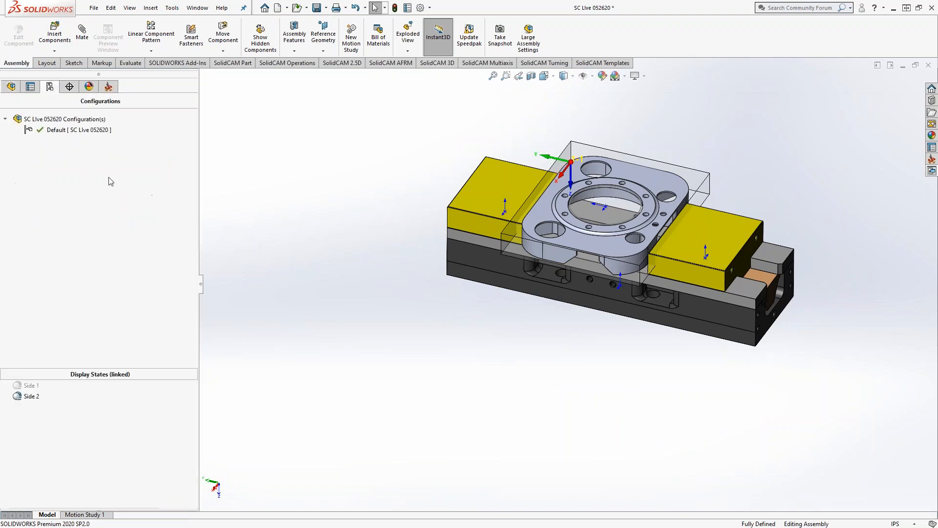
{"action": "double_click", "coordinate": [31, 386]}
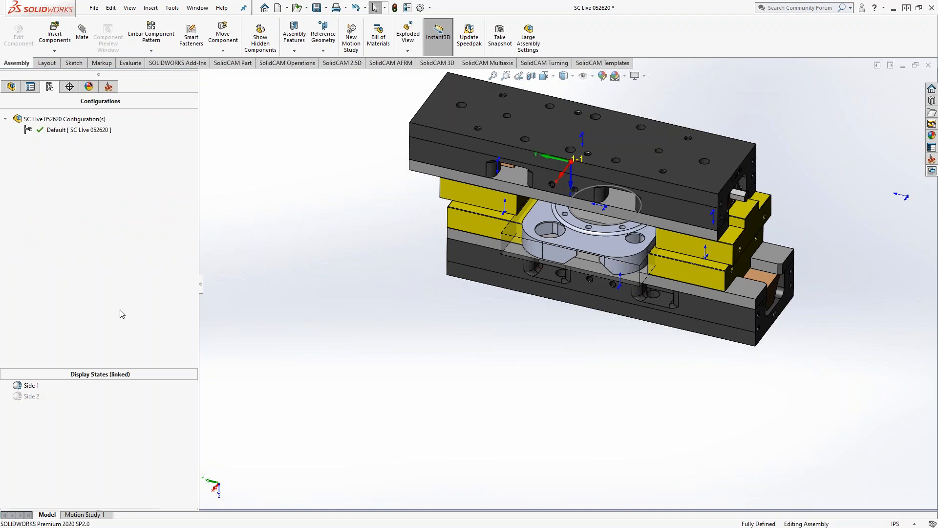
{"action": "left_click", "coordinate": [10, 86]}
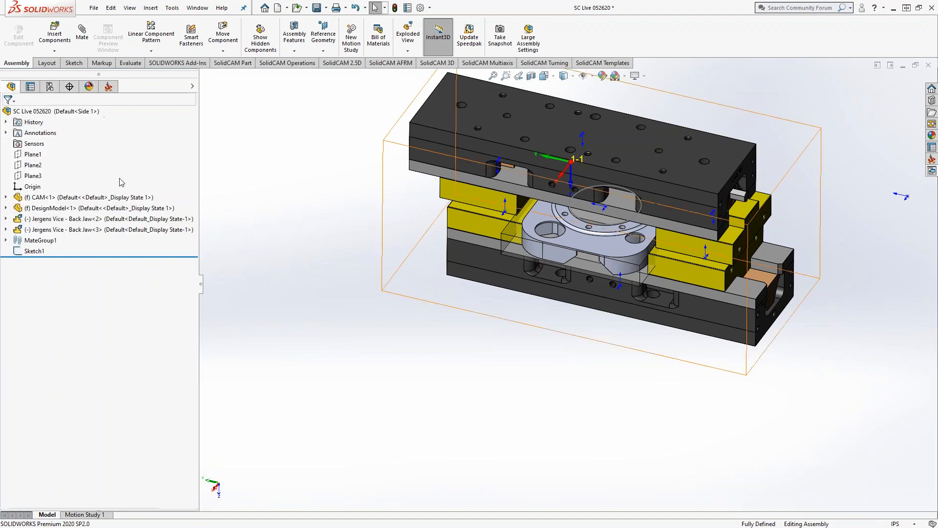
{"action": "right_click", "coordinate": [53, 229]}
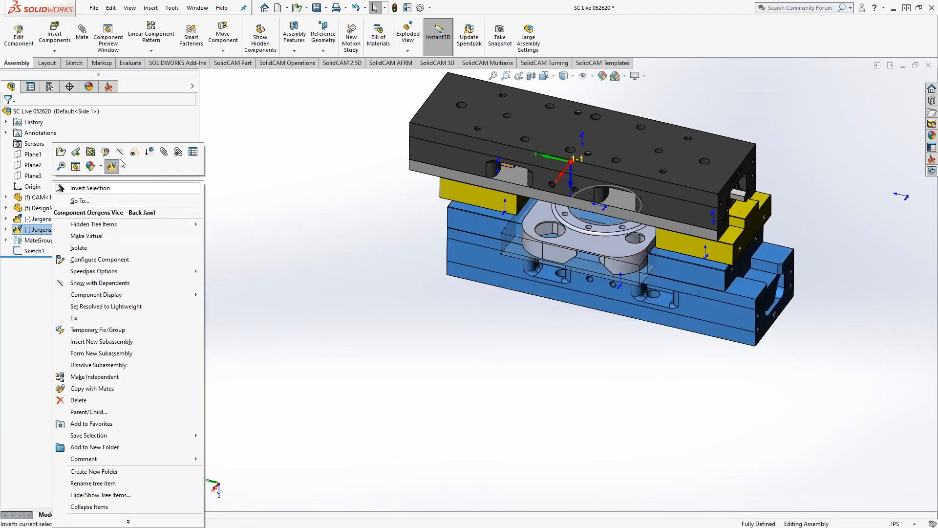
{"action": "left_click", "coordinate": [121, 151]}
{"action": "middle_click_drag", "start_coordinate": [517, 304], "coordinate": [544, 1]}
{"action": "middle_click_drag", "start_coordinate": [635, 350], "coordinate": [562, 320]}
Switch between the Side 1 and Side 2 display states to check which vice each one shows
{"action": "left_click", "coordinate": [50, 87]}
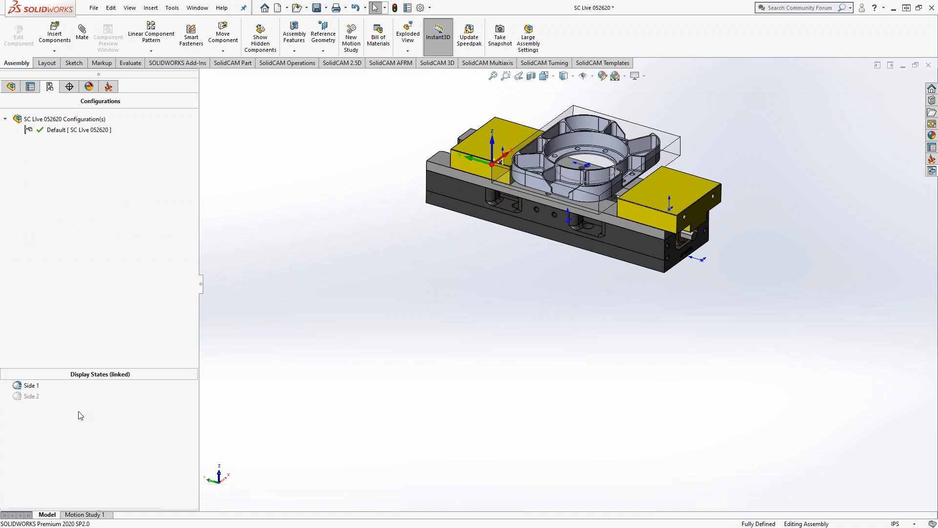
{"action": "left_click", "coordinate": [31, 398]}
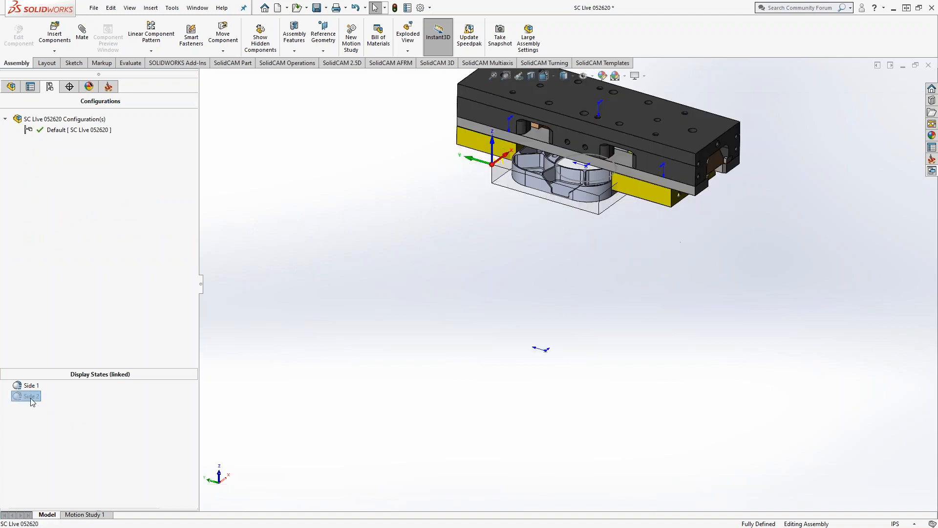
{"action": "left_click", "coordinate": [30, 386]}
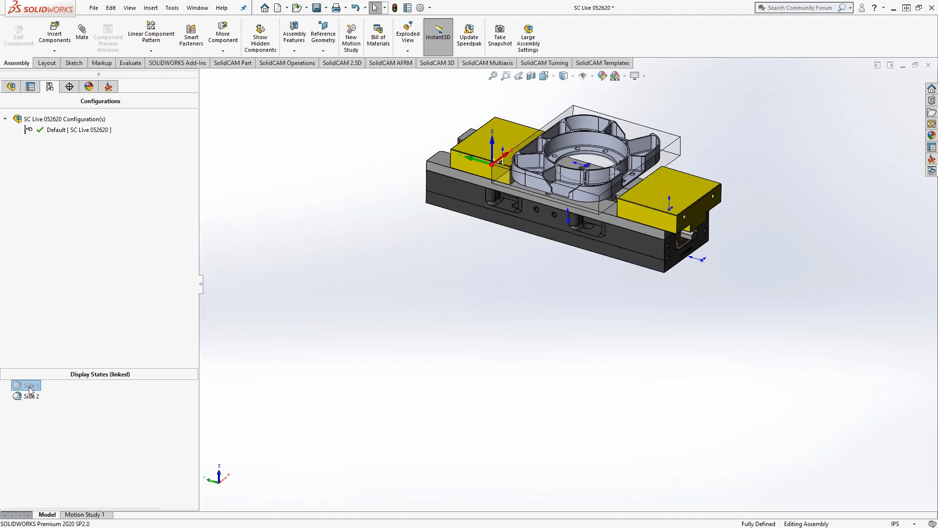
{"action": "left_click", "coordinate": [10, 87]}
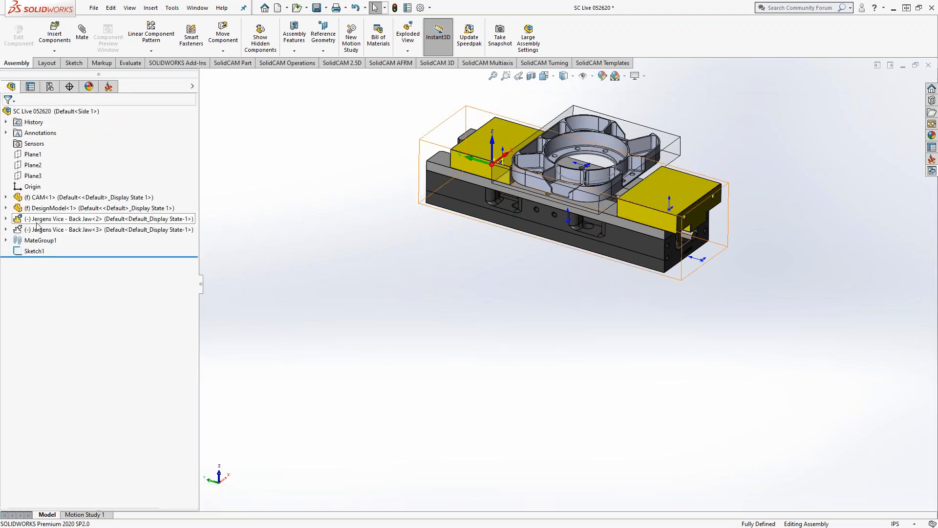
{"action": "left_click", "coordinate": [50, 87]}
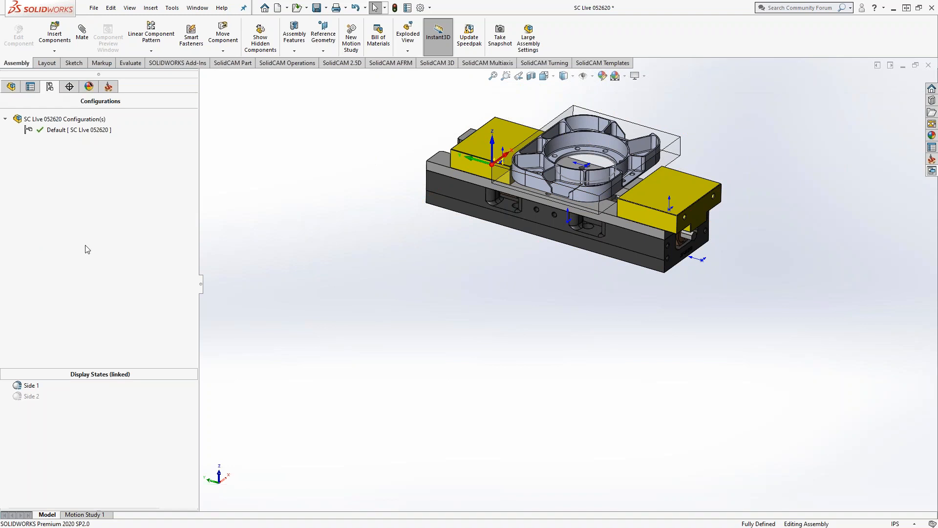
{"action": "double_click", "coordinate": [30, 396]}
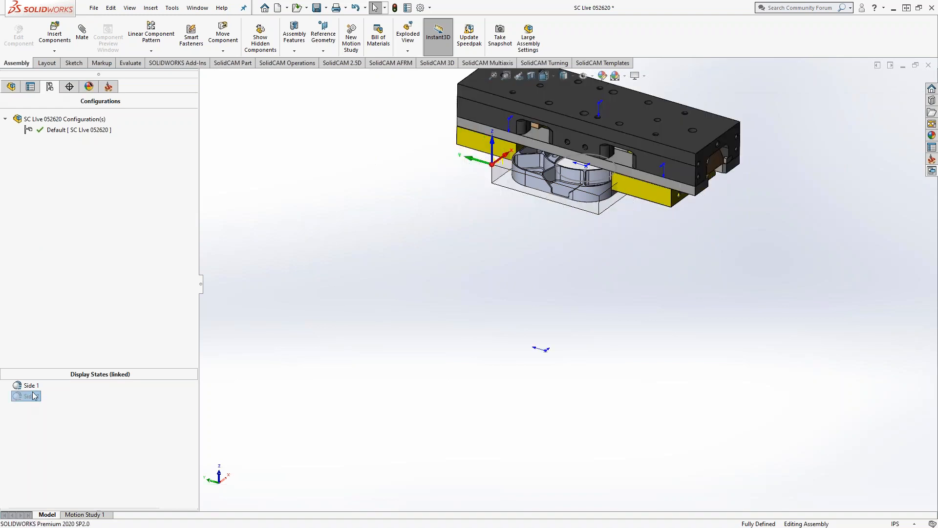
Reactivate the Side 1 display state and save the assembly
{"action": "double_click", "coordinate": [31, 387]}
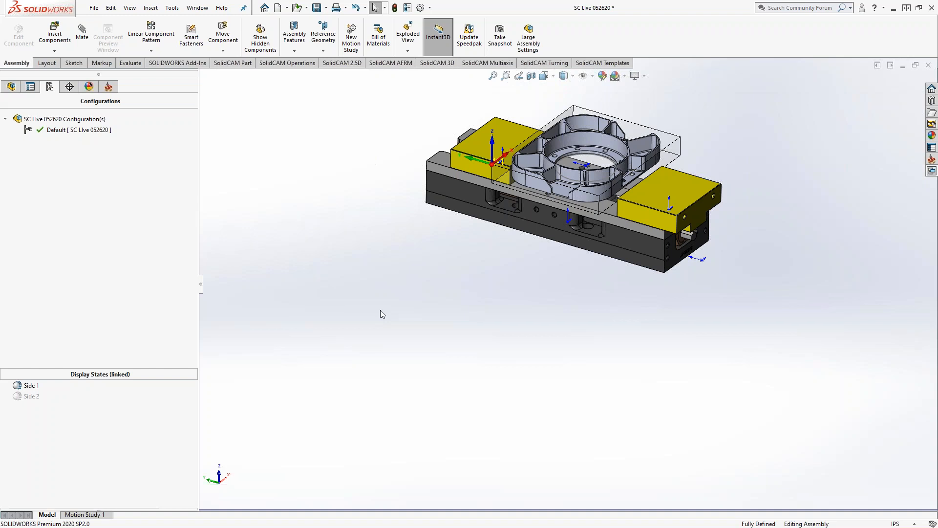
{"action": "middle_click_drag", "start_coordinate": [473, 319], "coordinate": [456, 295]}
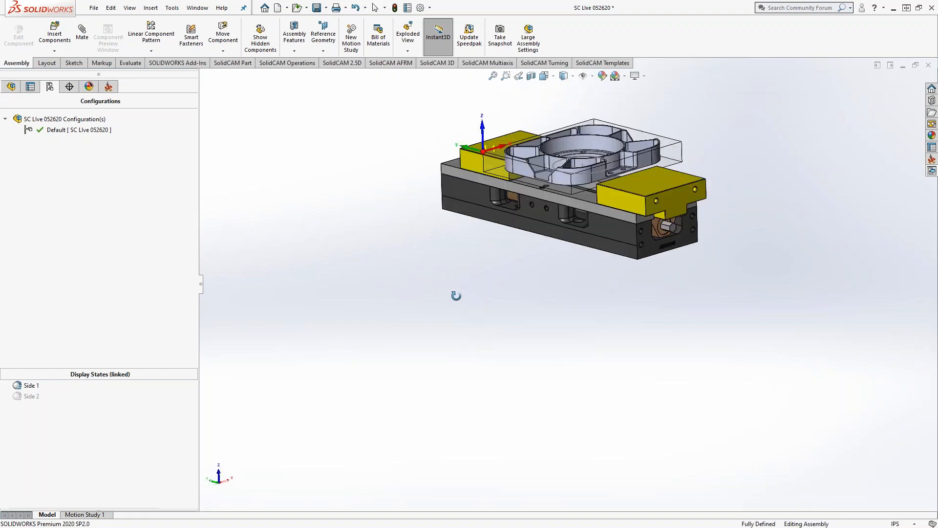
{"action": "left_click", "coordinate": [316, 8]}
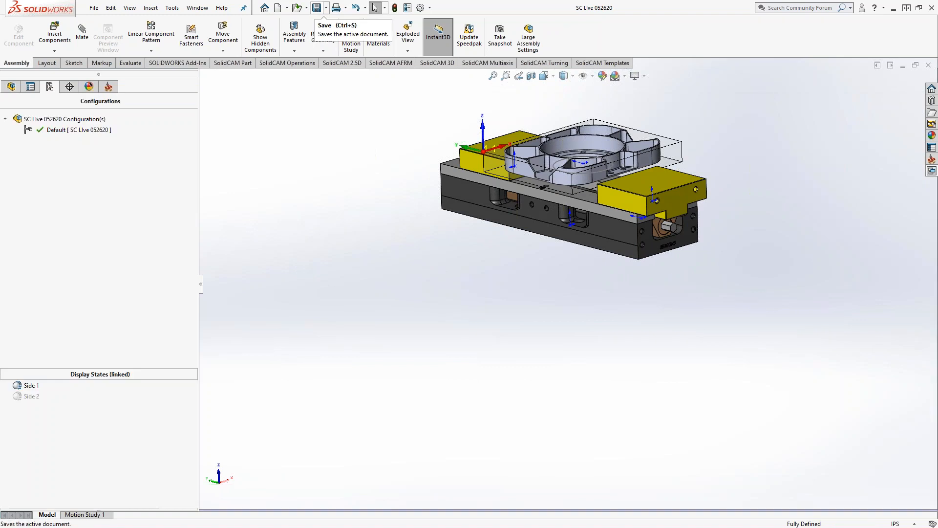
Open the machine setup and start defining a new fixture named clamping fixture for the table
{"action": "left_click", "coordinate": [108, 86]}
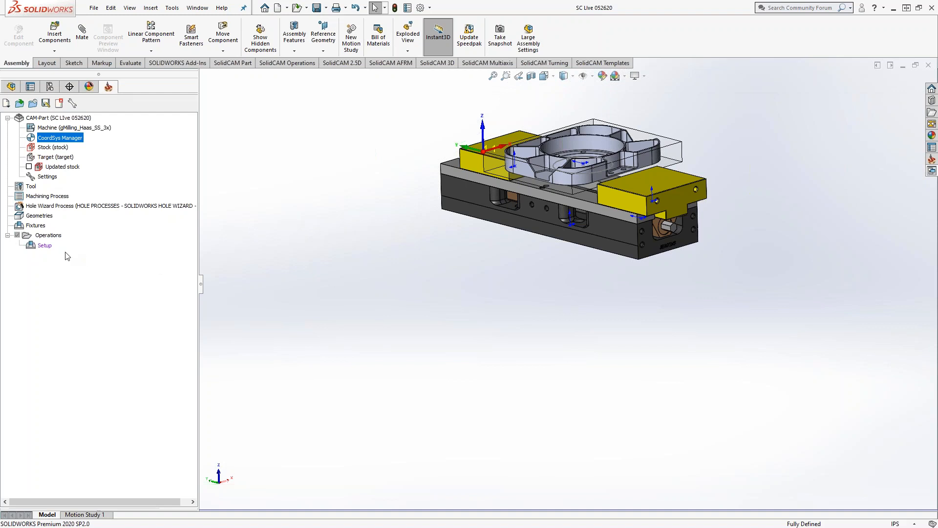
{"action": "double_click", "coordinate": [44, 246]}
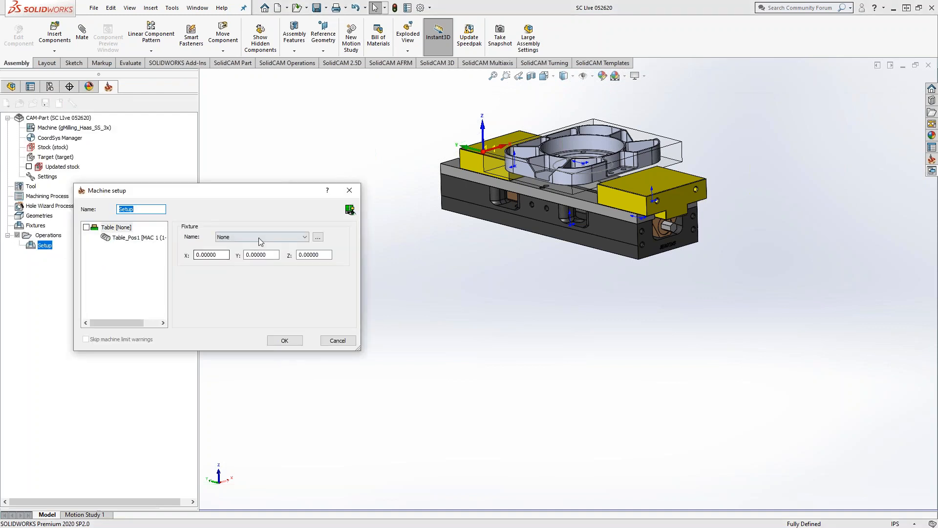
{"action": "left_click", "coordinate": [268, 238]}
{"action": "left_click", "coordinate": [234, 253]}
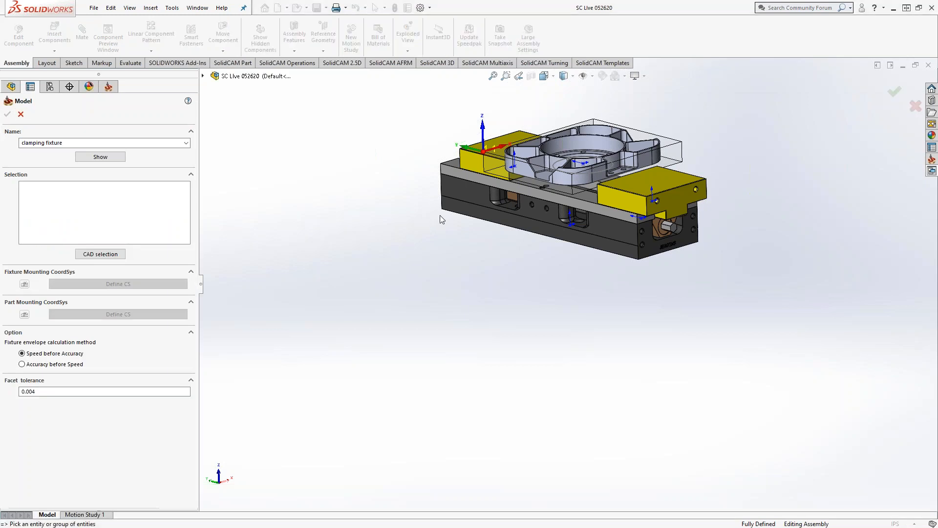
Select the Jergens Vice - Back Jaw<2> subassembly as the solid geometry of the clamping fixture
{"action": "left_click", "coordinate": [100, 254]}
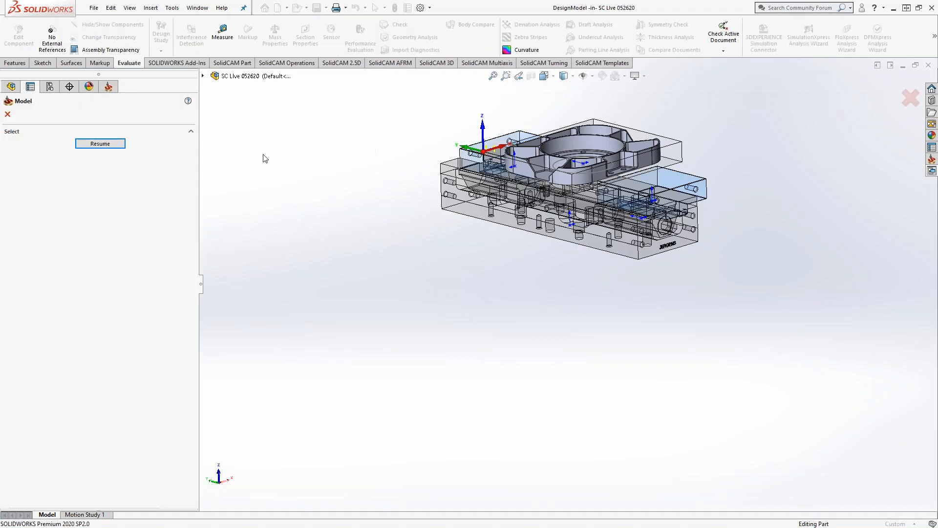
{"action": "left_click", "coordinate": [203, 75]}
{"action": "left_click", "coordinate": [259, 184]}
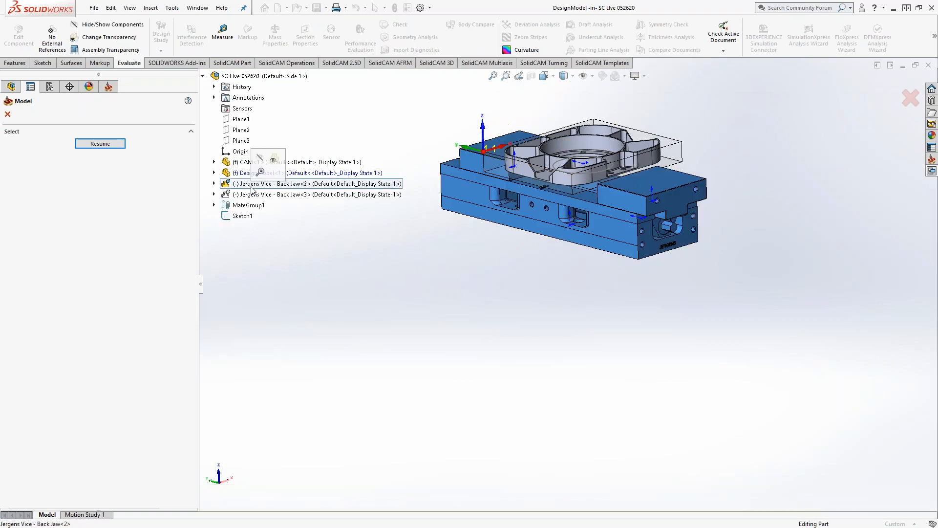
{"action": "left_click", "coordinate": [104, 144]}
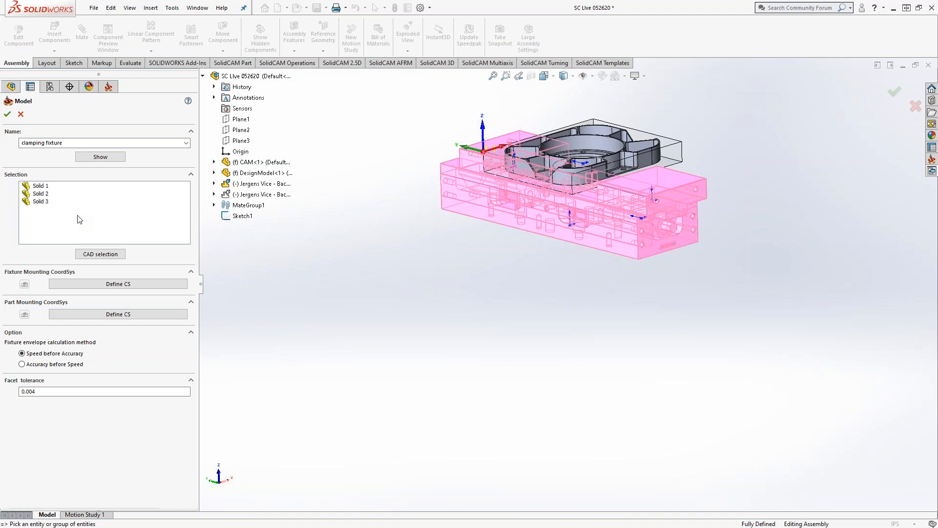
Define the fixture mounting coordinate system on the vice base's underside, with the origin at Top center of model box
{"action": "left_click", "coordinate": [84, 286]}
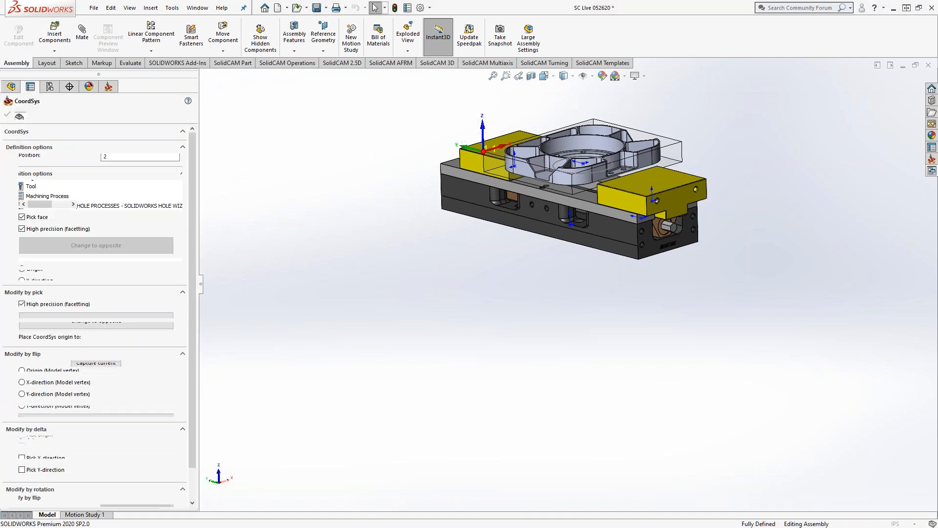
{"action": "left_click", "coordinate": [94, 275]}
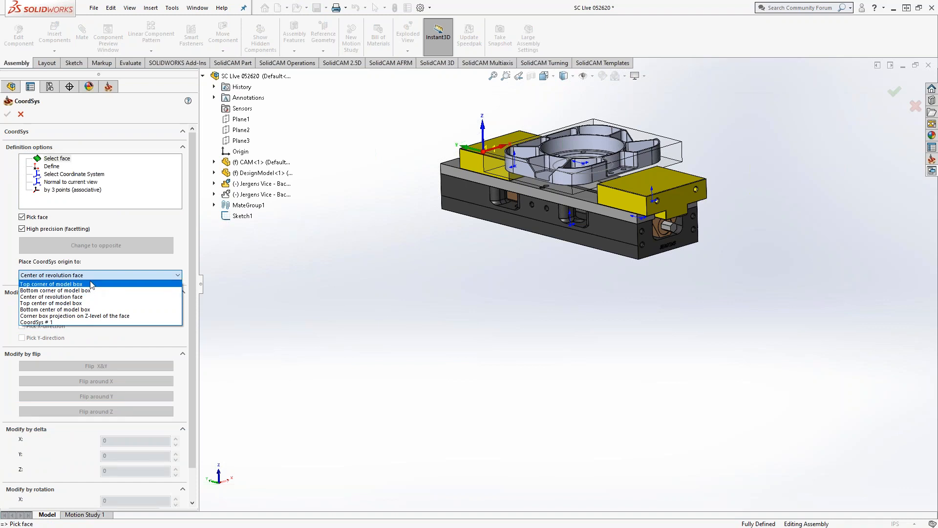
{"action": "left_click", "coordinate": [69, 303]}
{"action": "left_click", "coordinate": [61, 159]}
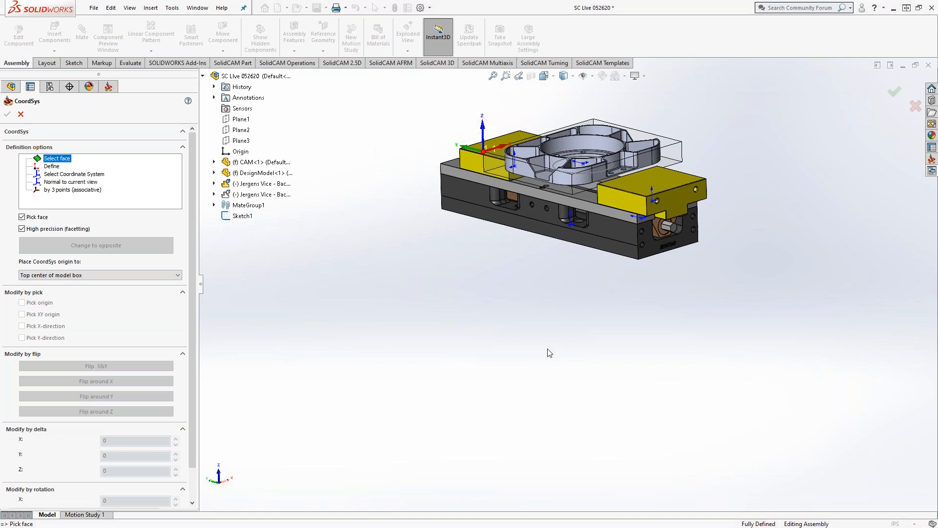
{"action": "middle_click_drag", "start_coordinate": [565, 325], "coordinate": [590, 204]}
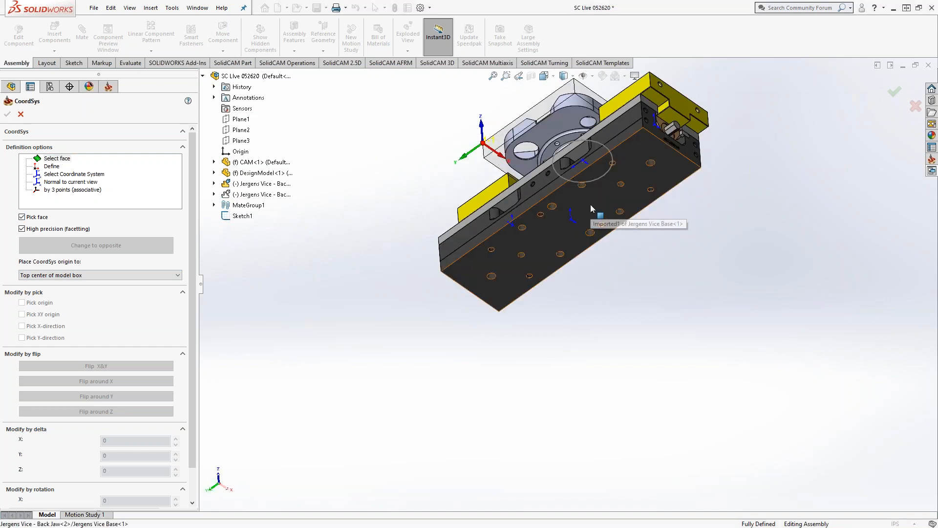
{"action": "left_click", "coordinate": [592, 205]}
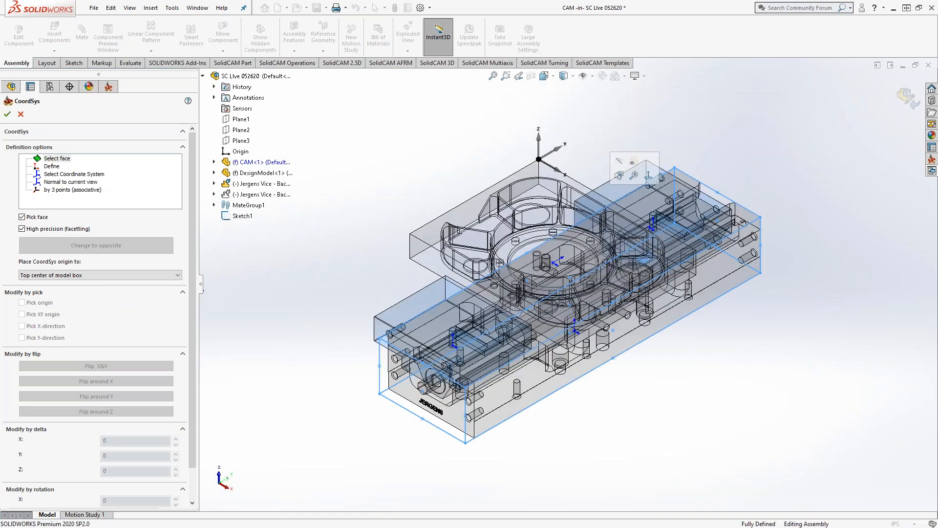
Flip the fixture mounting coordinate system around Y and Z so that Z points up, and accept it
{"action": "middle_click_drag", "start_coordinate": [546, 359], "coordinate": [558, 404]}
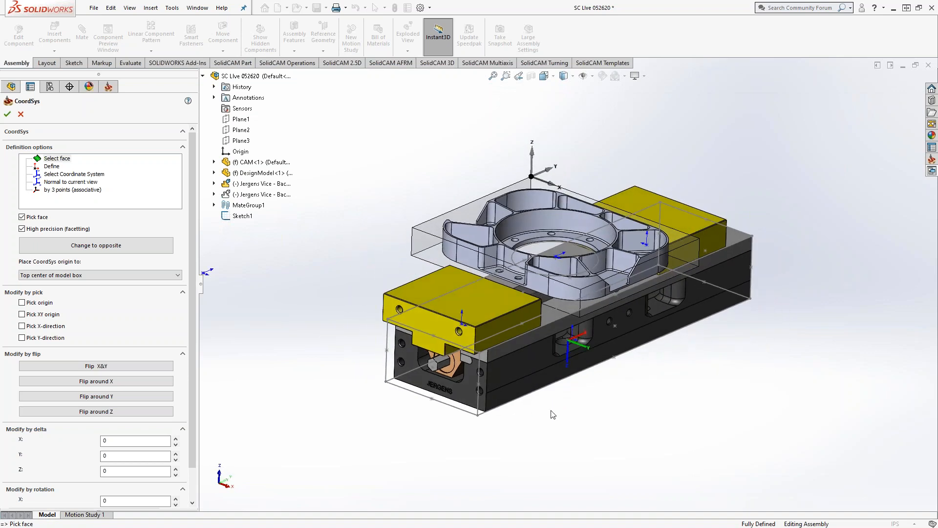
{"action": "left_click", "coordinate": [118, 396]}
{"action": "left_click", "coordinate": [119, 396]}
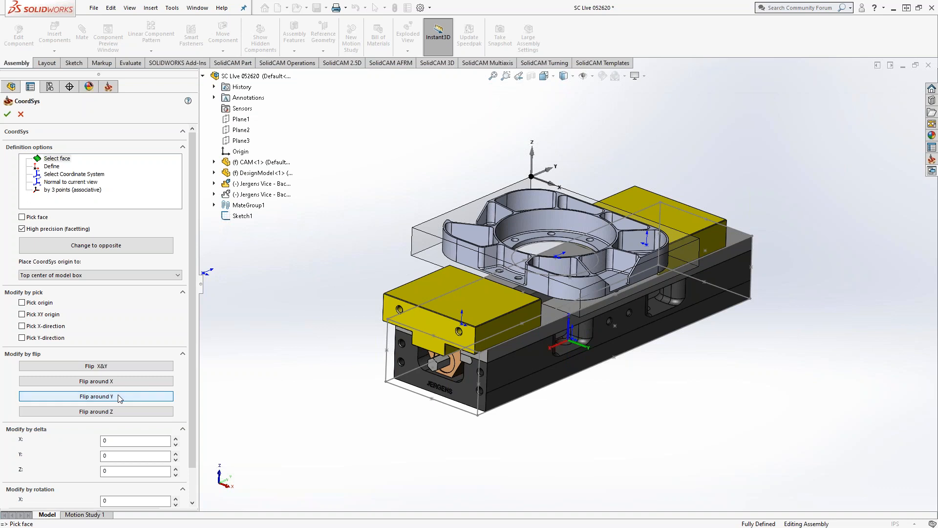
{"action": "left_click", "coordinate": [112, 413]}
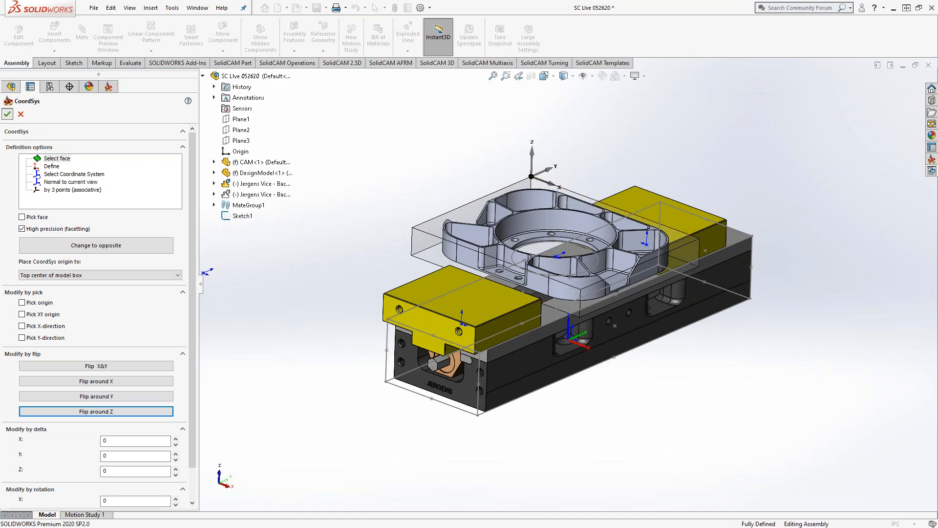
{"action": "left_click", "coordinate": [7, 114]}
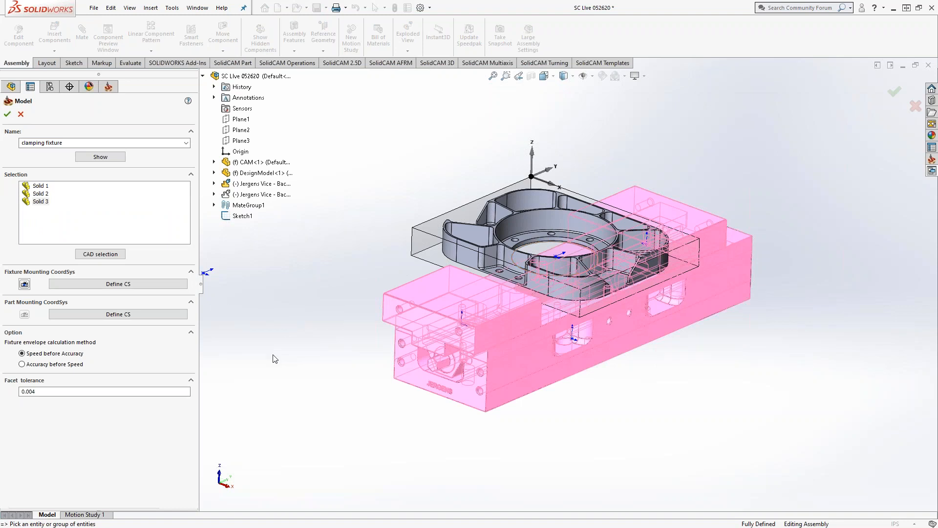
{"action": "left_click", "coordinate": [139, 316]}
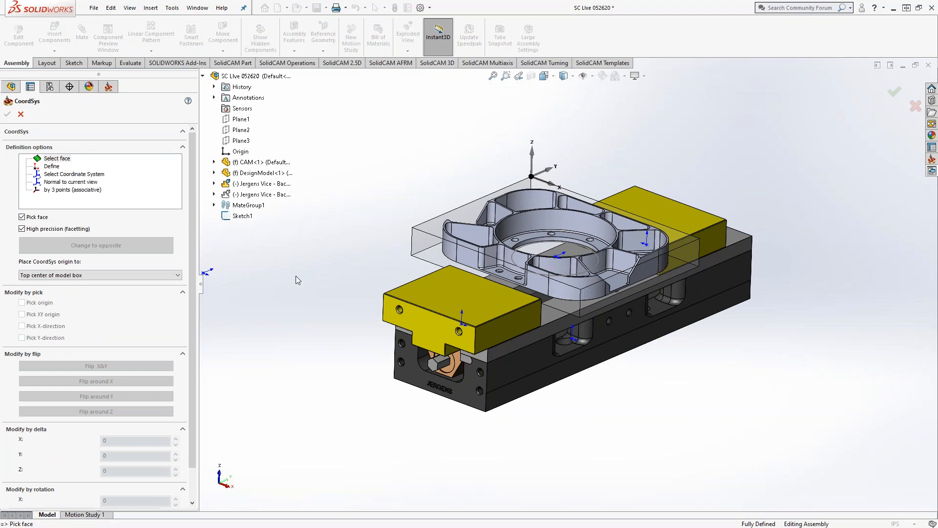
{"action": "left_click", "coordinate": [98, 275]}
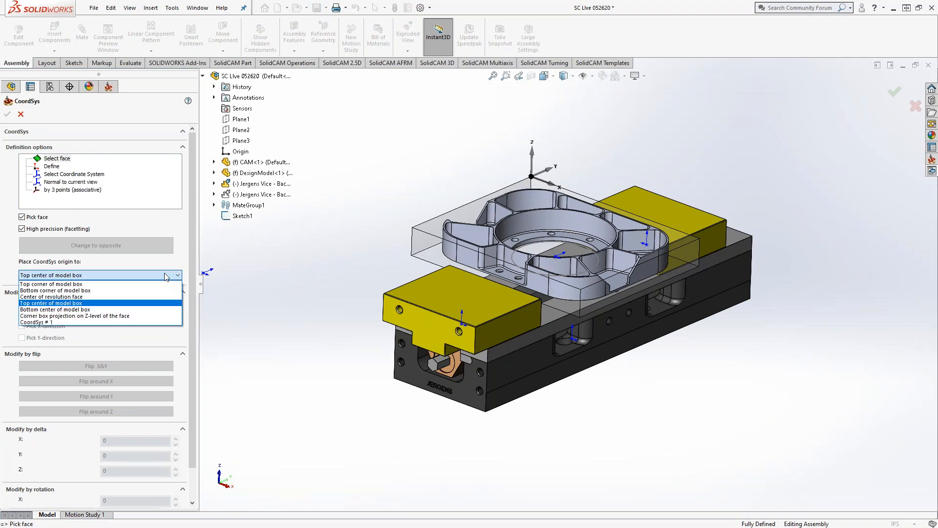
{"action": "left_click", "coordinate": [98, 284]}
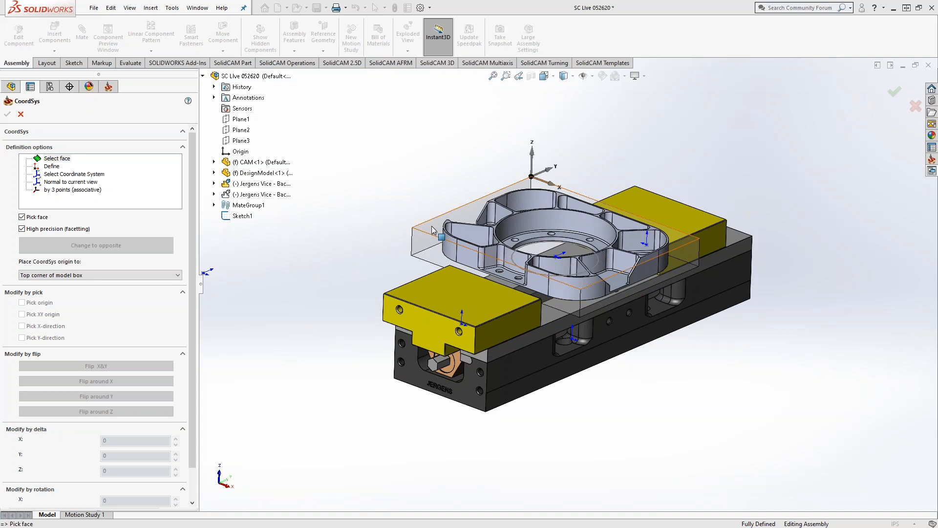
{"action": "left_click", "coordinate": [20, 115]}
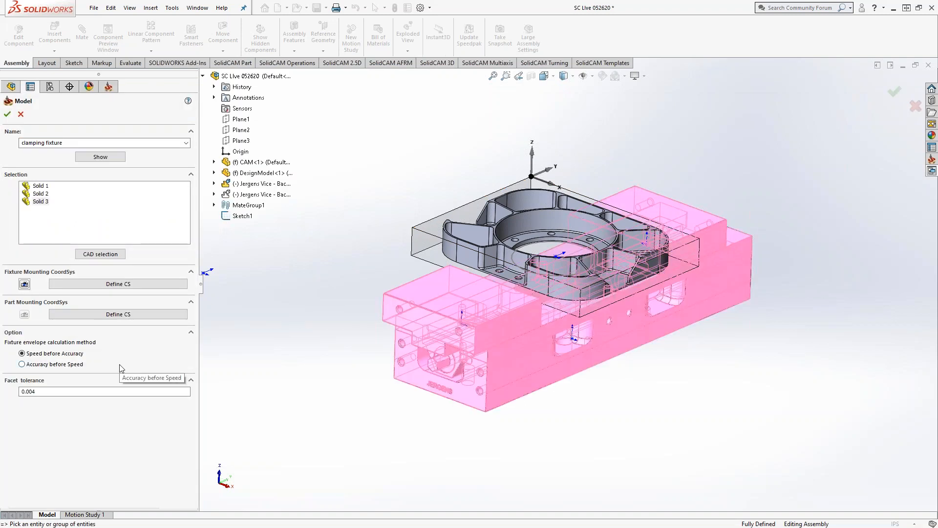
Define the part mounting coordinate system on the stock's top face, with the origin at Top corner of model box
{"action": "left_click", "coordinate": [76, 322]}
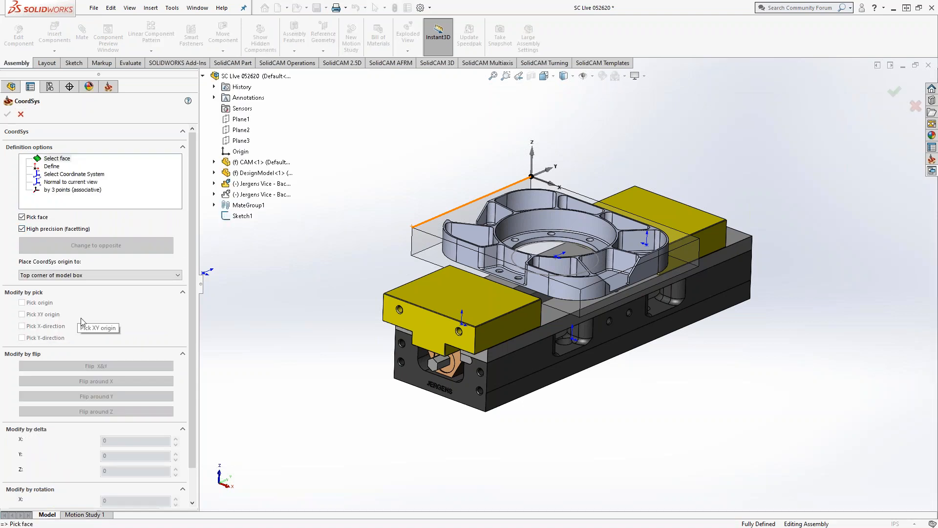
{"action": "left_click", "coordinate": [73, 276]}
{"action": "left_click", "coordinate": [74, 283]}
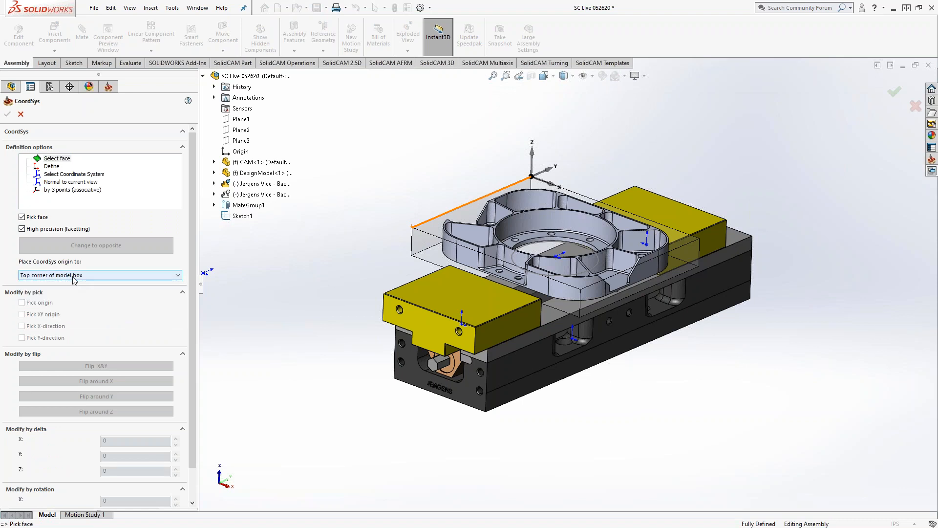
{"action": "left_click", "coordinate": [432, 229]}
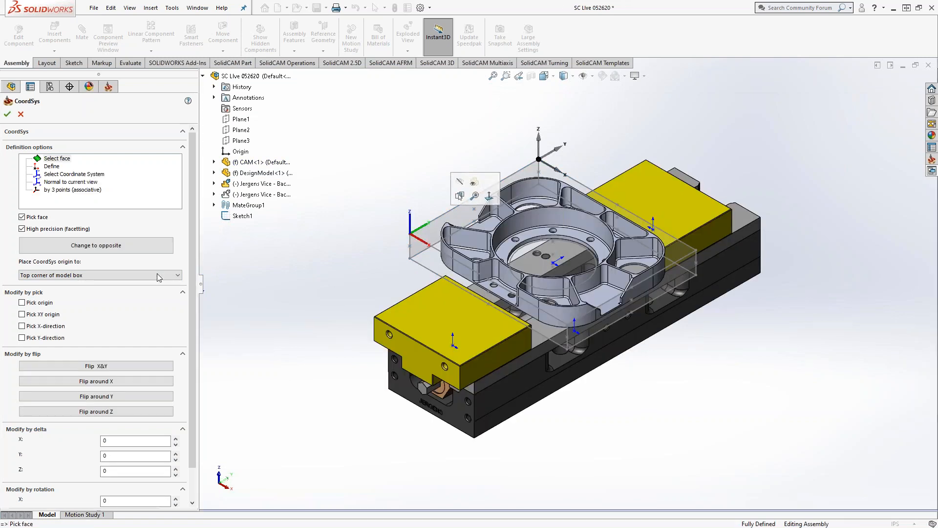
Pick the stock corner at the machining coordinate system as the part mounting origin, and accept the clamping fixture definition
{"action": "left_click", "coordinate": [22, 303]}
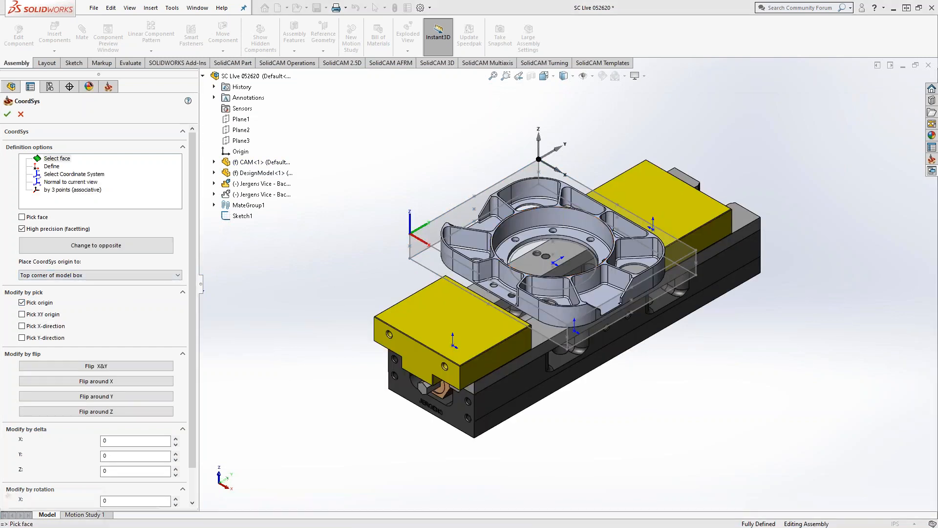
{"action": "left_click", "coordinate": [538, 159]}
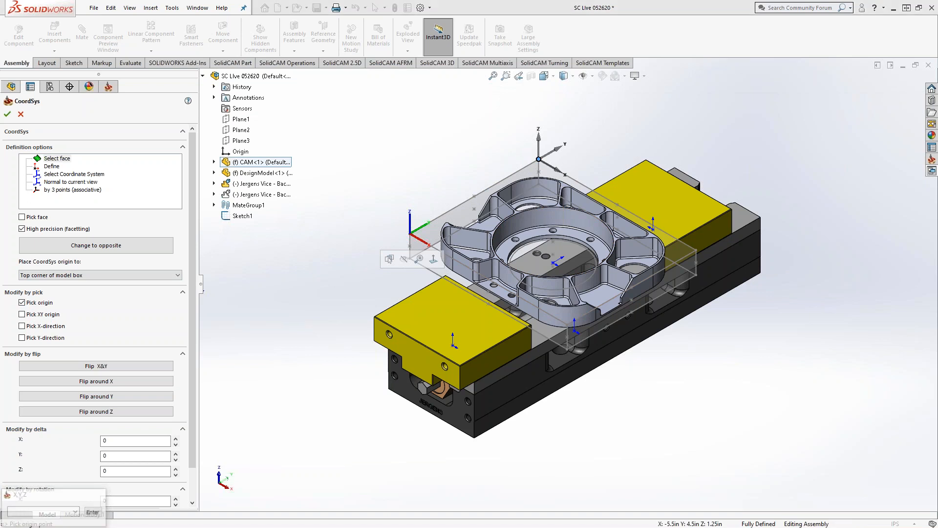
{"action": "left_click", "coordinate": [8, 114]}
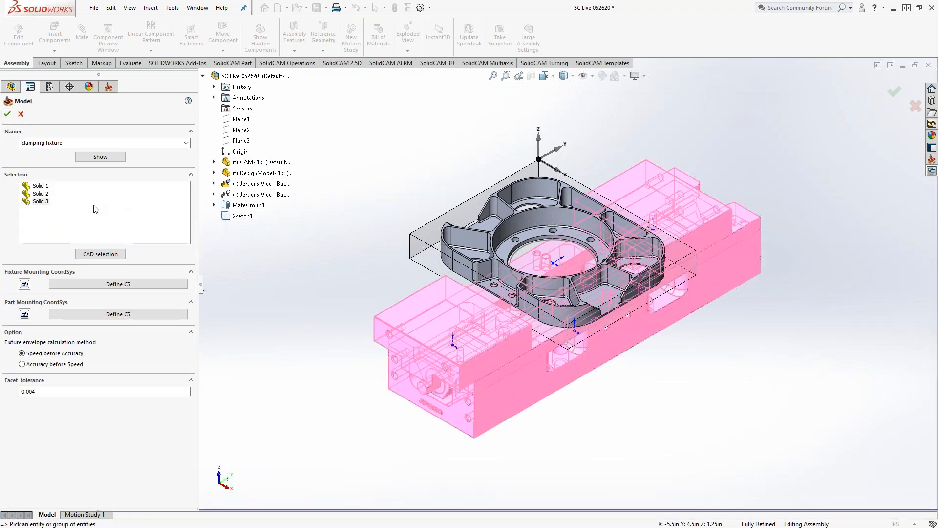
{"action": "left_click", "coordinate": [8, 114]}
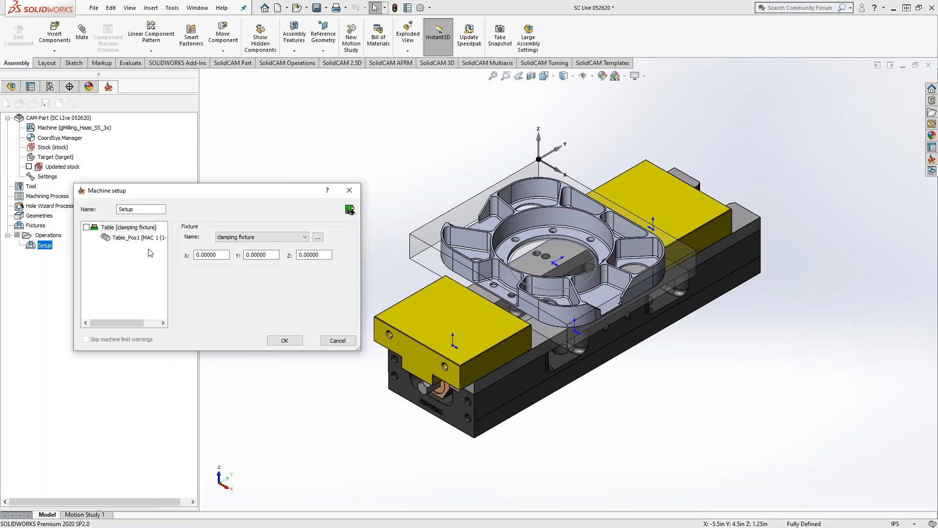
Open the machine preview and examine how the vice and part sit relative to the table station origin
{"action": "left_click", "coordinate": [137, 237]}
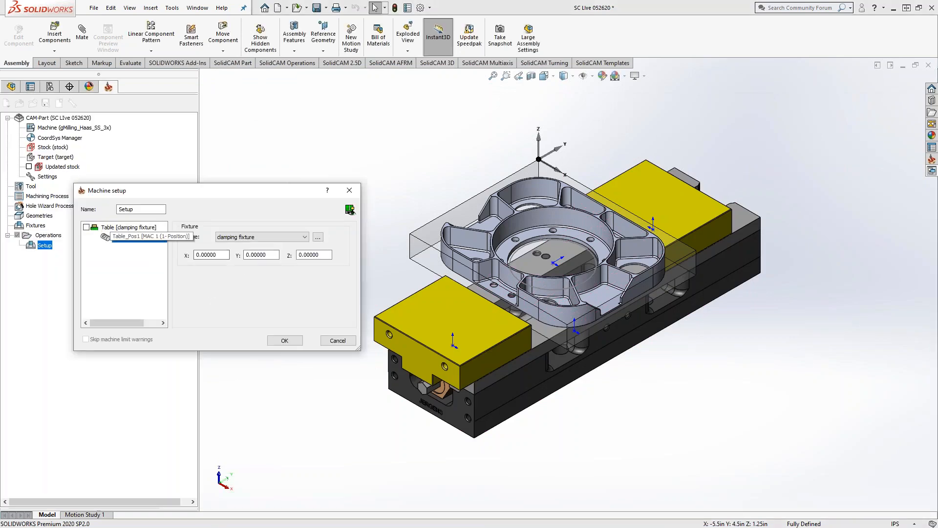
{"action": "left_click", "coordinate": [128, 227]}
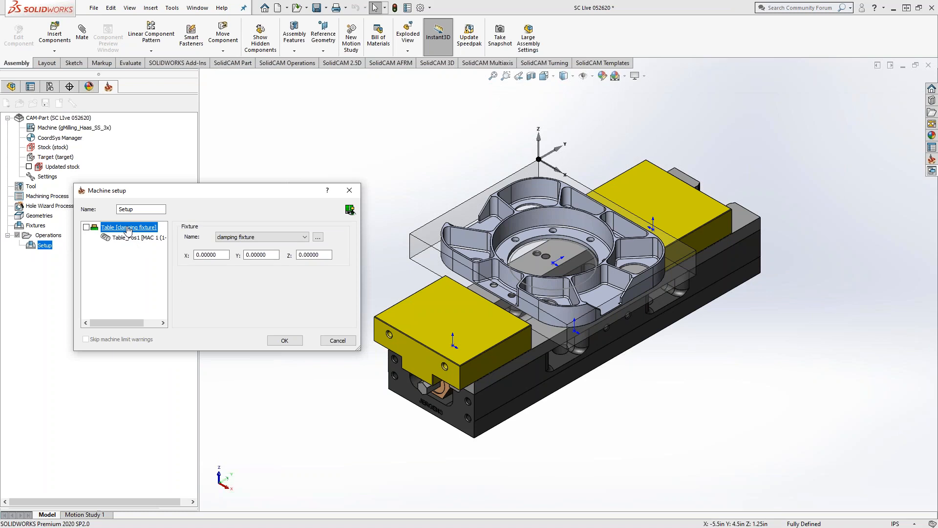
{"action": "left_click", "coordinate": [350, 210]}
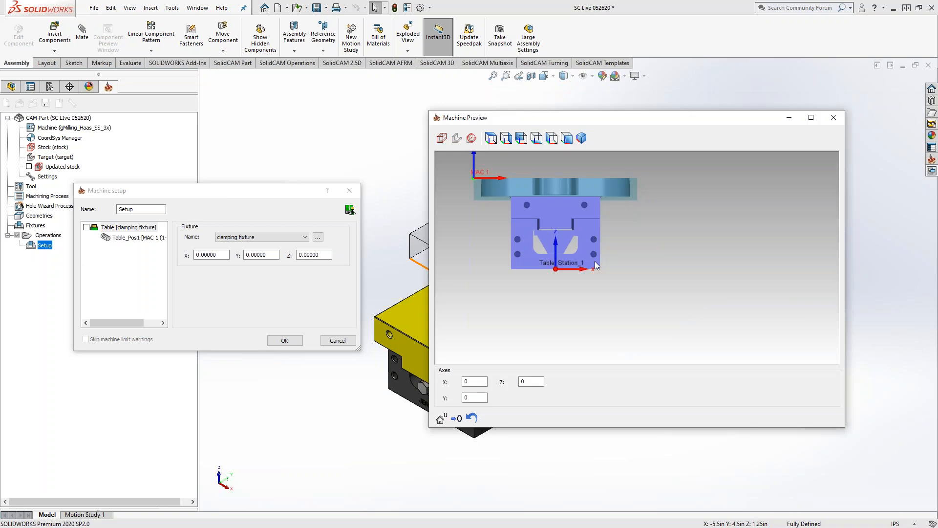
{"action": "left_click_drag", "start_coordinate": [597, 263], "coordinate": [645, 200]}
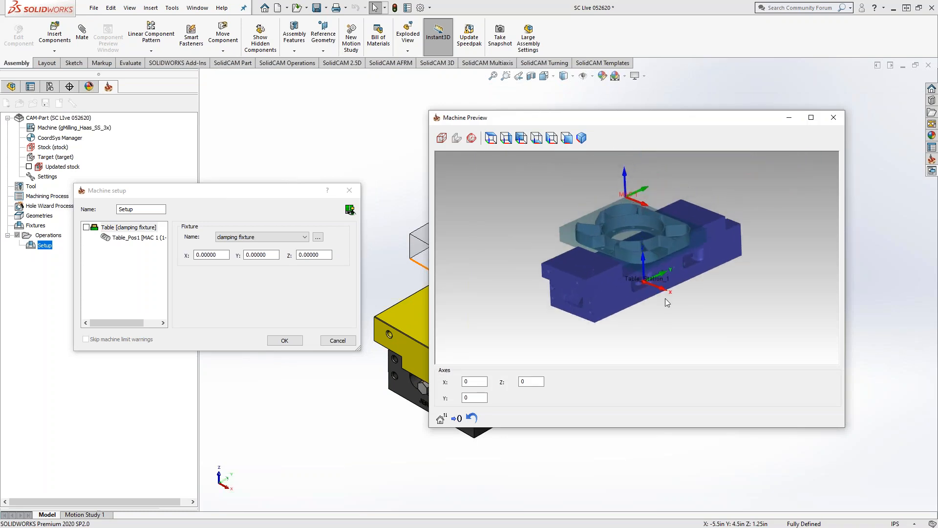
{"action": "mouse_move", "coordinate": [646, 288]}
{"action": "middle_mouse_down"}
{"action": "mouse_move", "coordinate": [645, 273]}
{"action": "mouse_move", "coordinate": [640, 285]}
{"action": "middle_mouse_up"}
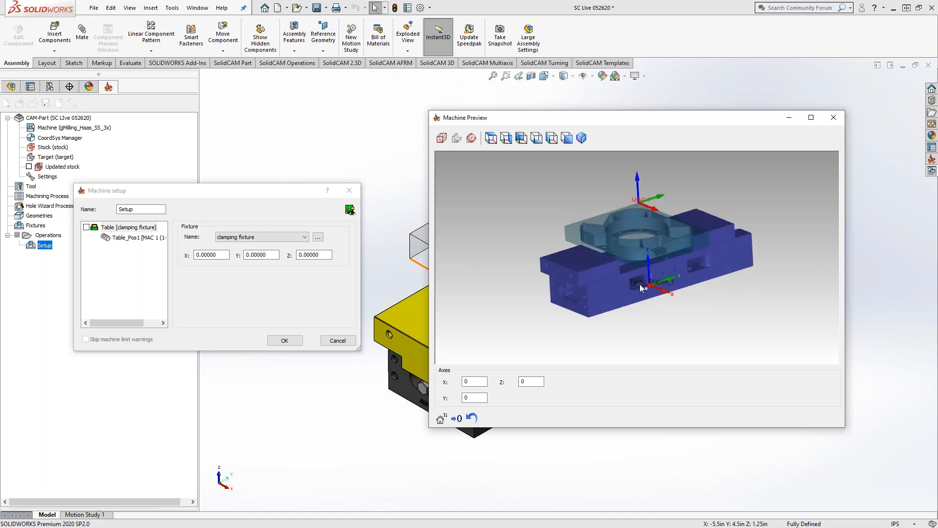
{"action": "scroll", "coordinate": [641, 288], "scroll_direction": "up", "scroll_amount": 3}
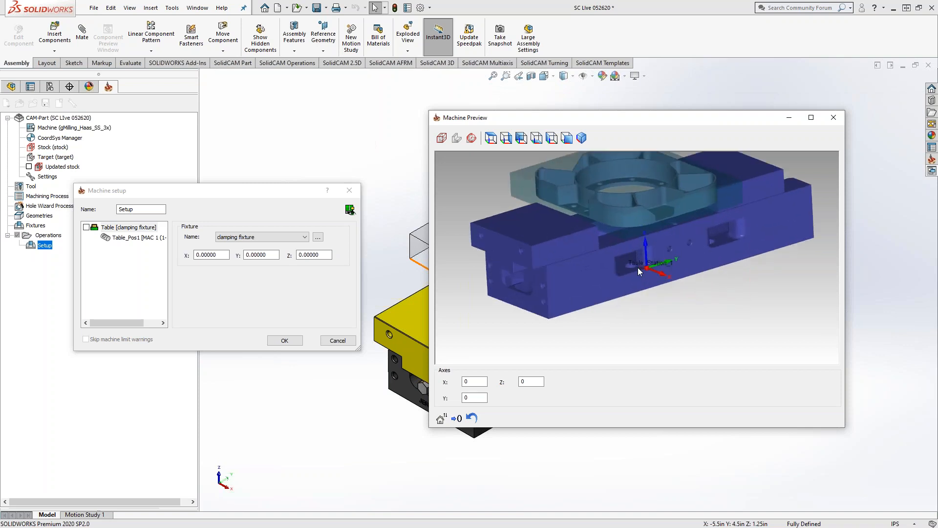
Raise the clamping fixture's Z offset to 1.14173 in the machine setup and view the vice above the table station origin
{"action": "left_click", "coordinate": [308, 255]}
{"action": "scroll", "coordinate": [308, 255], "scroll_direction": "up", "scroll_amount": 11}
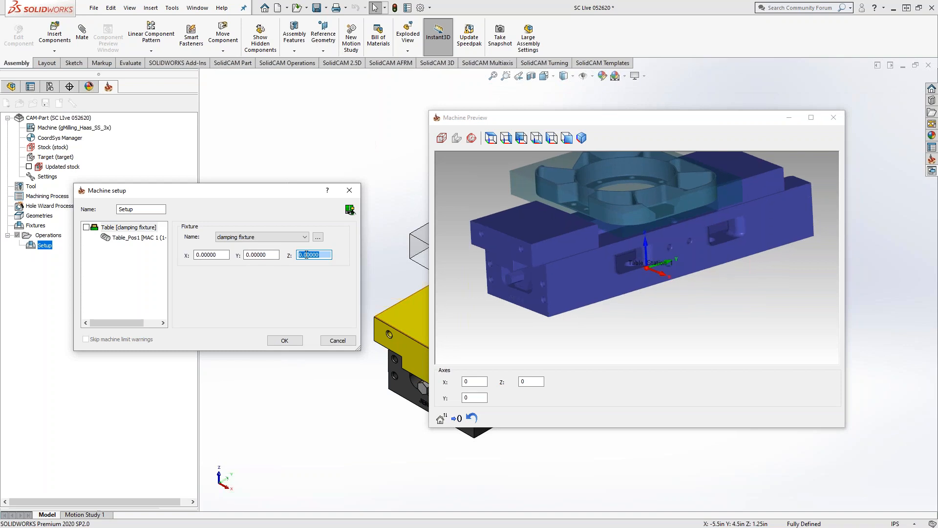
{"action": "scroll", "coordinate": [302, 256], "scroll_direction": "up", "scroll_amount": 6}
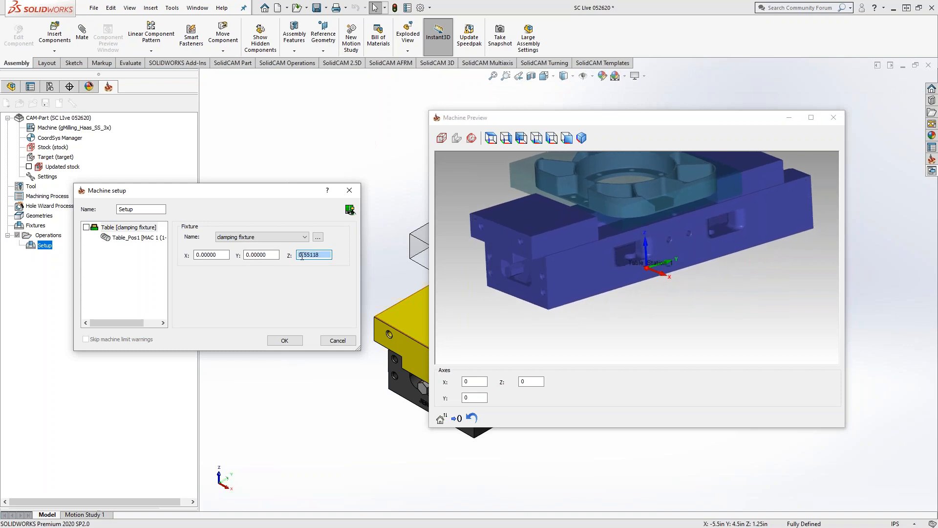
{"action": "scroll", "coordinate": [301, 257], "scroll_direction": "up", "scroll_amount": 12}
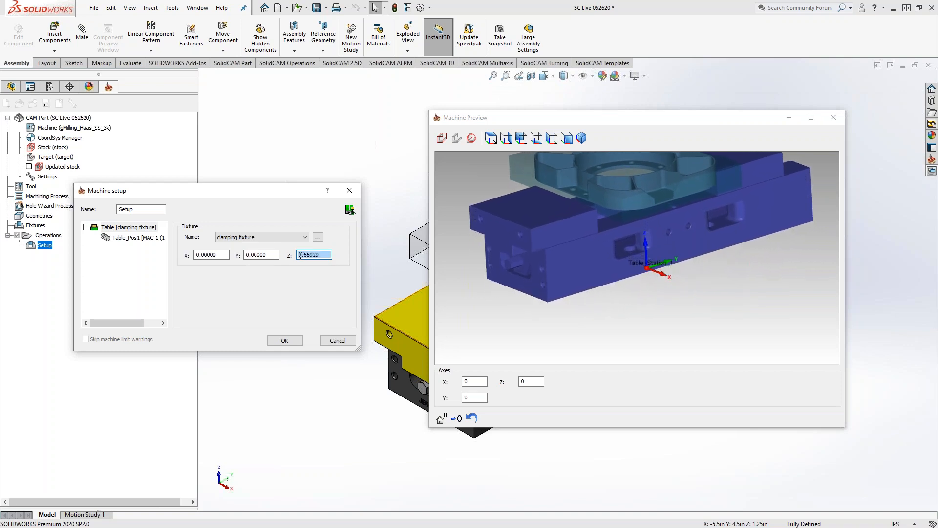
{"action": "left_click", "coordinate": [480, 281]}
{"action": "left_click_drag", "start_coordinate": [608, 315], "coordinate": [594, 304]}
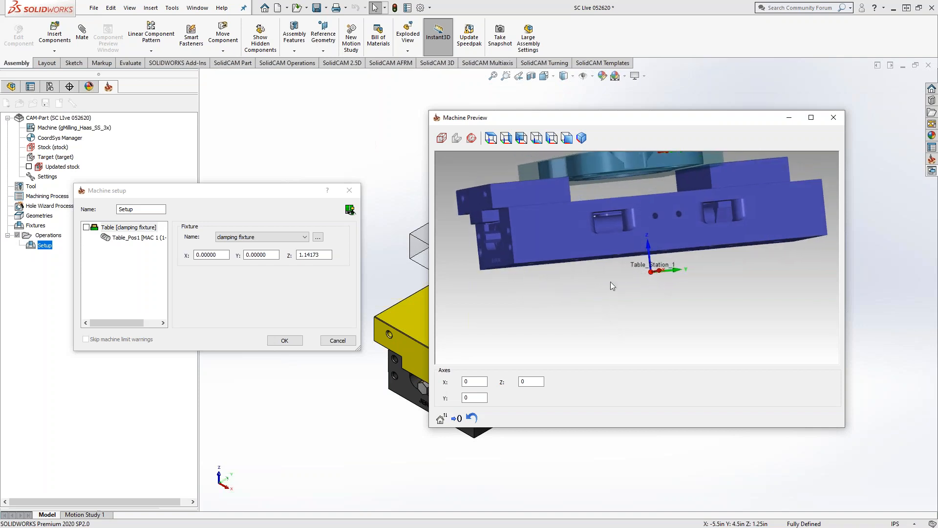
Reset the clamping fixture's Z offset to 0 and check the vice position in the machine preview
{"action": "left_click_drag", "start_coordinate": [326, 255], "coordinate": [272, 261]}
{"action": "left_click", "coordinate": [624, 263]}
{"action": "left_click_drag", "start_coordinate": [325, 255], "coordinate": [285, 292]}
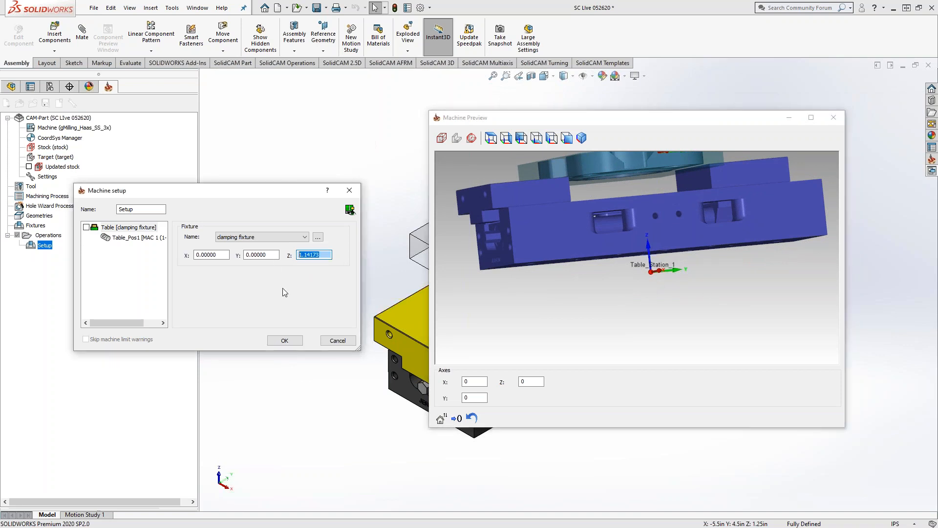
{"action": "type", "text": "0"}
{"action": "left_click", "coordinate": [616, 286]}
{"action": "left_click_drag", "start_coordinate": [617, 286], "coordinate": [646, 289]}
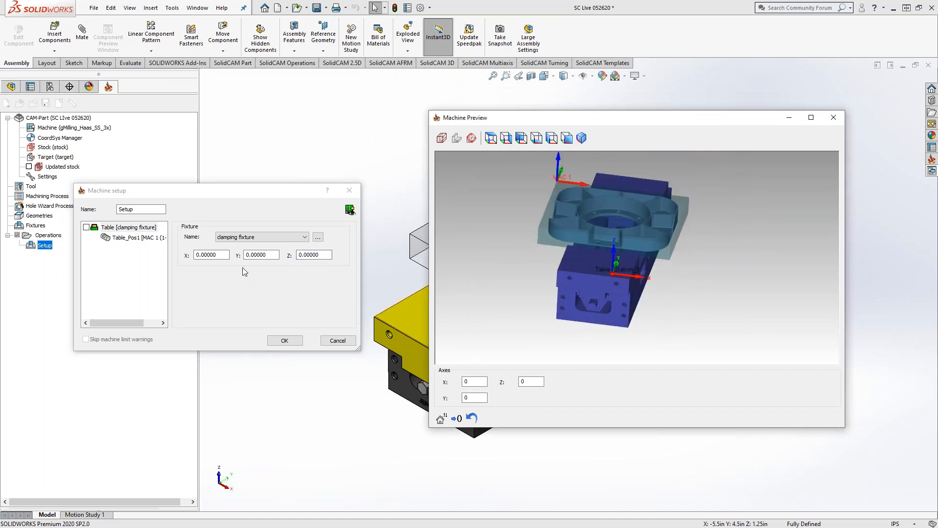
Set the clamping fixture's X offset to 10 and check the shift against the table station origin
{"action": "left_click_drag", "start_coordinate": [226, 255], "coordinate": [181, 258]}
{"action": "type", "text": "10"}
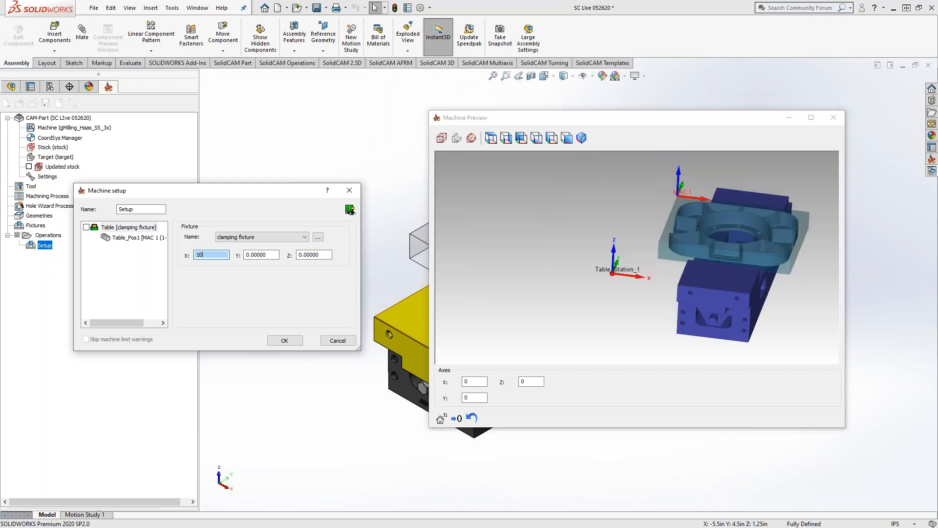
{"action": "left_click", "coordinate": [604, 303]}
{"action": "mouse_move", "coordinate": [604, 301]}
{"action": "middle_mouse_down"}
{"action": "mouse_move", "coordinate": [609, 288]}
{"action": "mouse_move", "coordinate": [653, 290]}
{"action": "mouse_move", "coordinate": [611, 293]}
{"action": "middle_mouse_up"}
Reset the clamping fixture's X offset to 0 and check the vice in the machine preview
{"action": "left_click", "coordinate": [169, 268]}
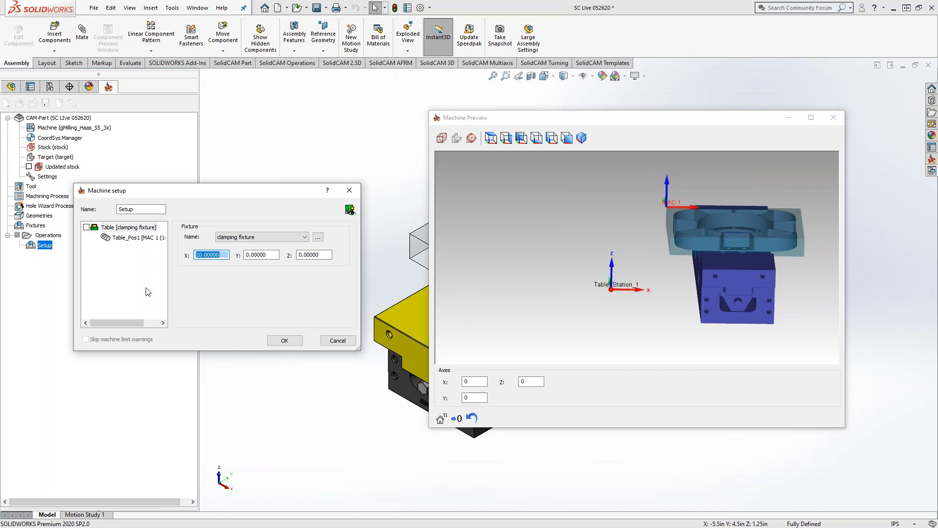
{"action": "type", "text": "0"}
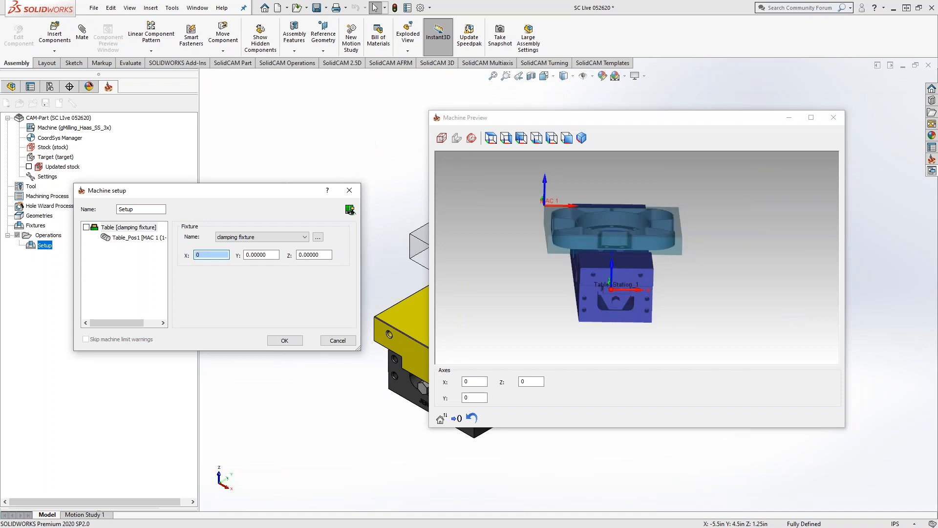
{"action": "left_click", "coordinate": [264, 257]}
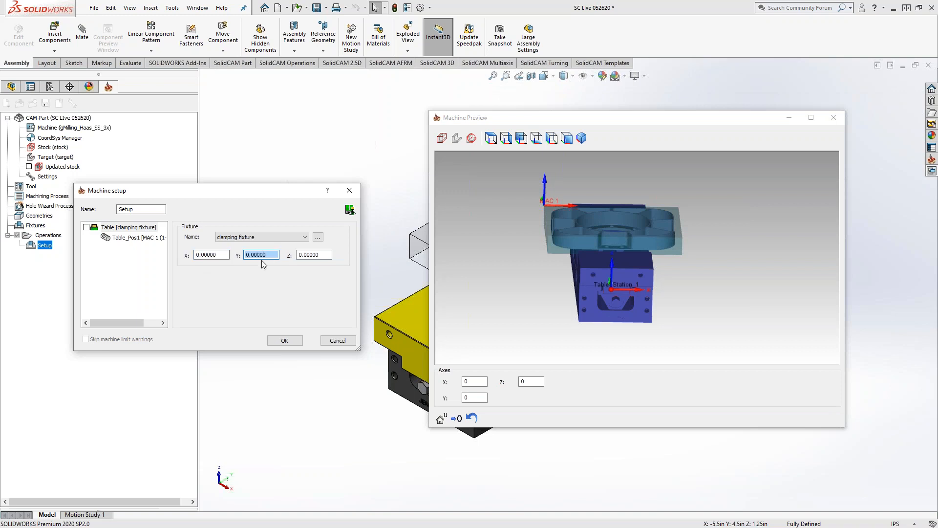
{"action": "left_click", "coordinate": [597, 311]}
{"action": "left_click_drag", "start_coordinate": [693, 316], "coordinate": [635, 311]}
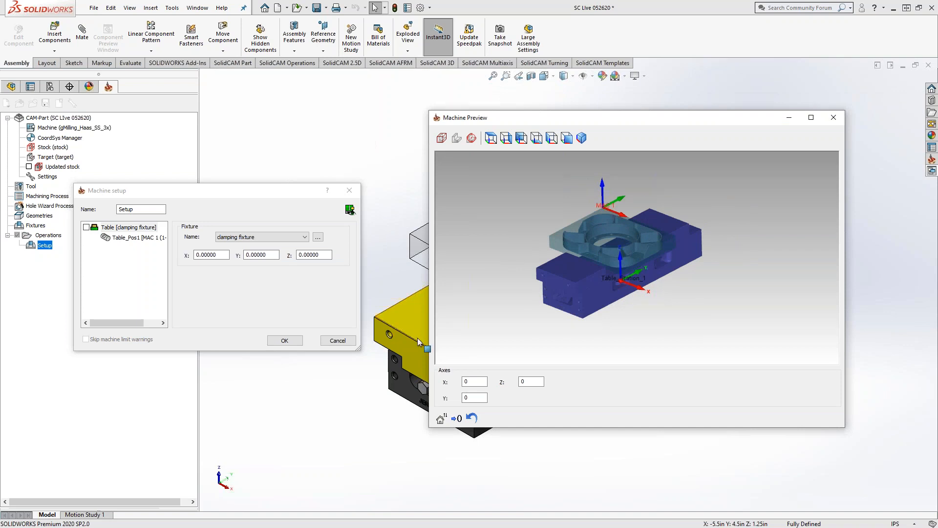
Accept the machine setup and save the assembly
{"action": "left_click", "coordinate": [281, 342]}
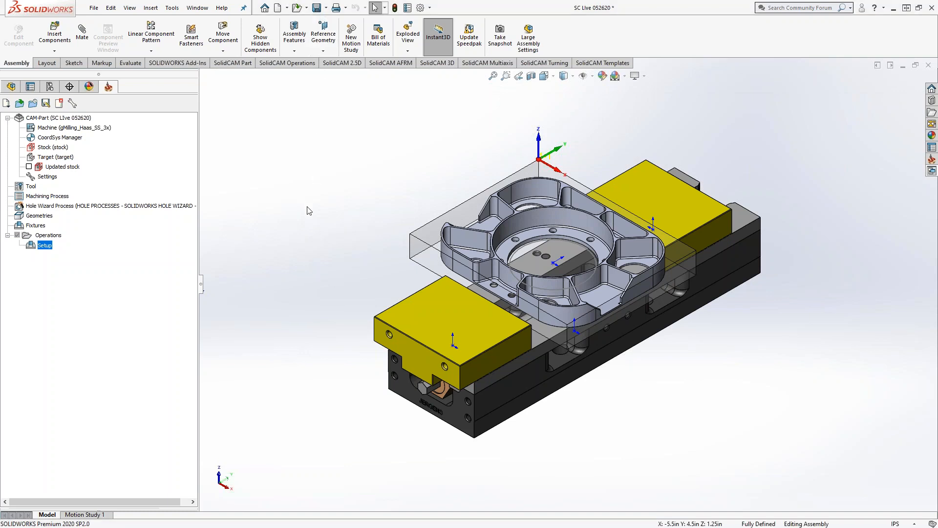
{"action": "left_click", "coordinate": [317, 7]}
{"action": "left_click", "coordinate": [200, 149]}
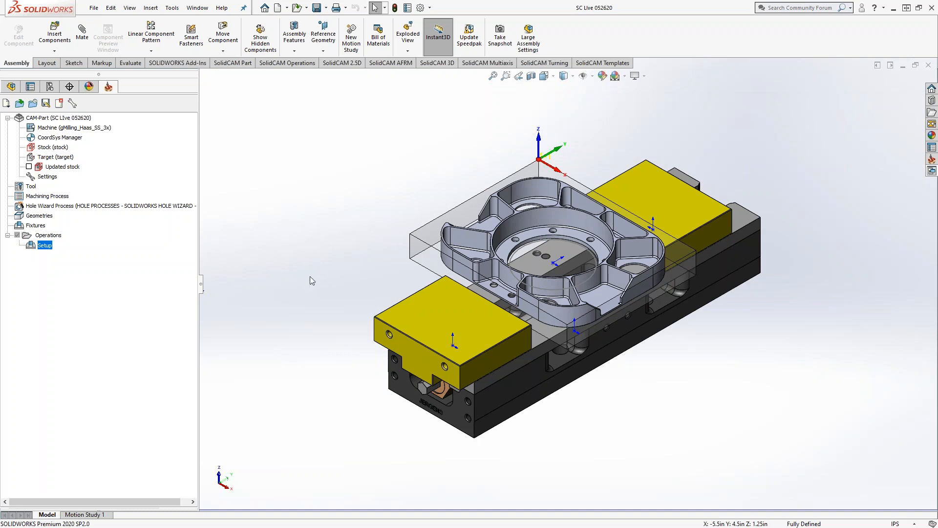
Open the milling part data to review the machine, stock, target and iMachining settings, and close it
{"action": "middle_click_drag", "start_coordinate": [316, 265], "coordinate": [300, 245]}
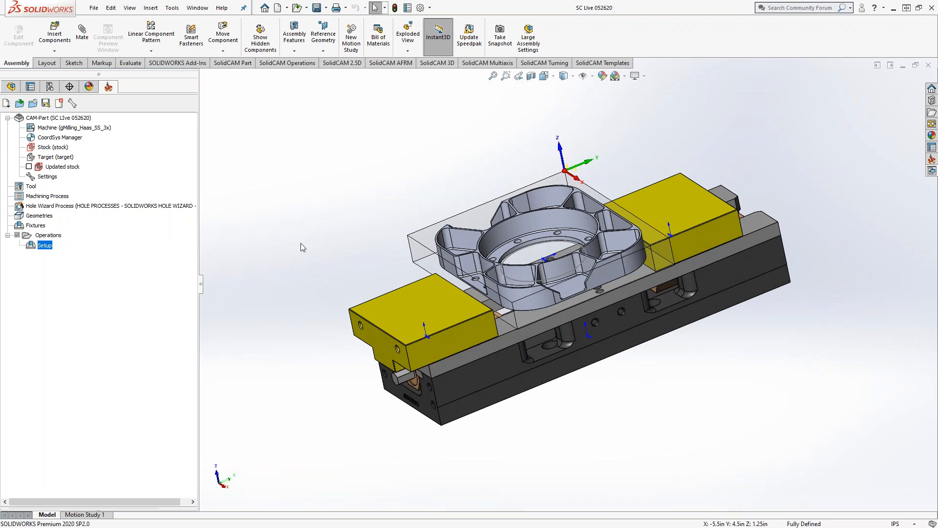
{"action": "left_click", "coordinate": [41, 118]}
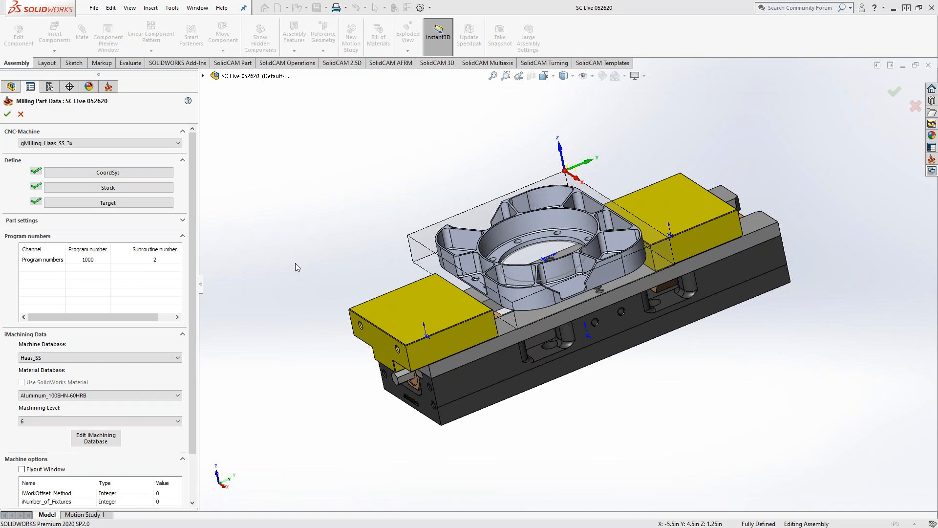
{"action": "left_click", "coordinate": [6, 115]}
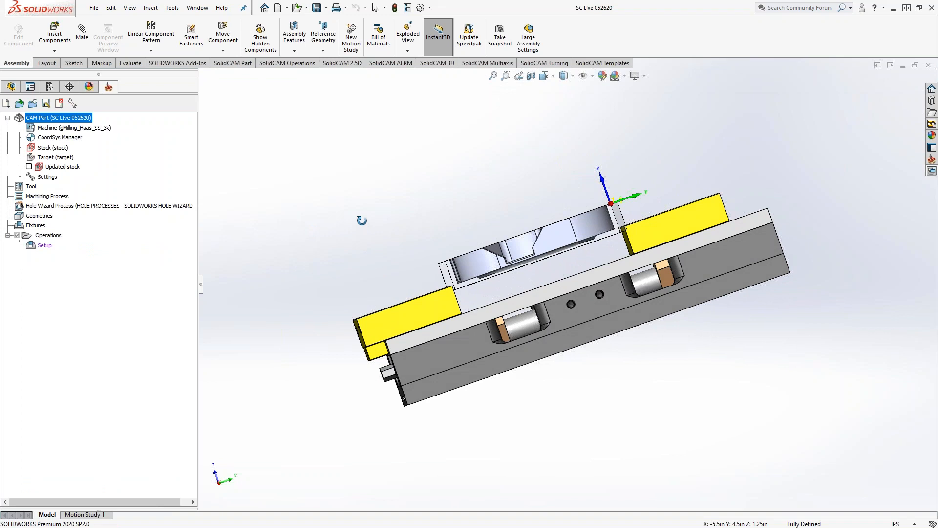
Examine the part, stock and vice from several angles and check the length of the stock's top edge along X
{"action": "scroll", "coordinate": [473, 261], "scroll_direction": "down", "scroll_amount": 5}
{"action": "middle_click_drag", "start_coordinate": [499, 270], "coordinate": [551, 287]}
{"action": "scroll", "coordinate": [551, 288], "scroll_direction": "up", "scroll_amount": 8}
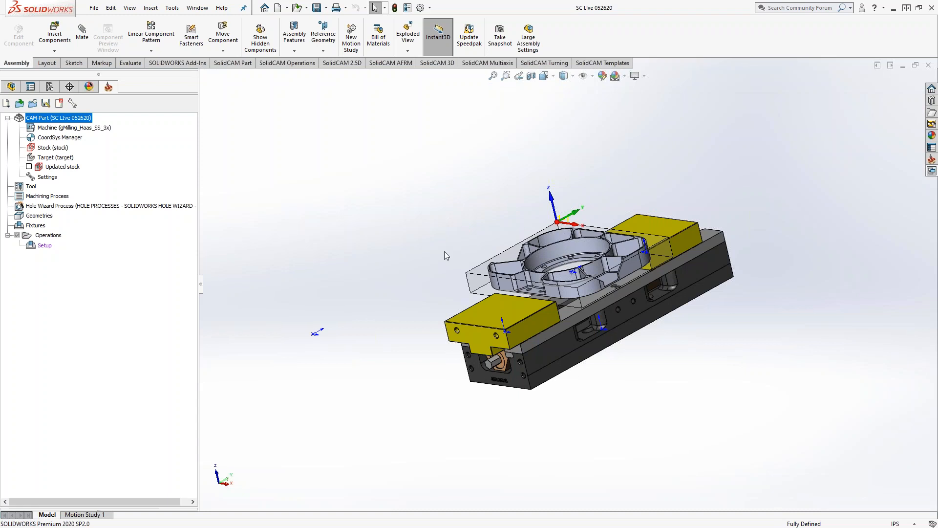
{"action": "scroll", "coordinate": [445, 251], "scroll_direction": "down", "scroll_amount": 6}
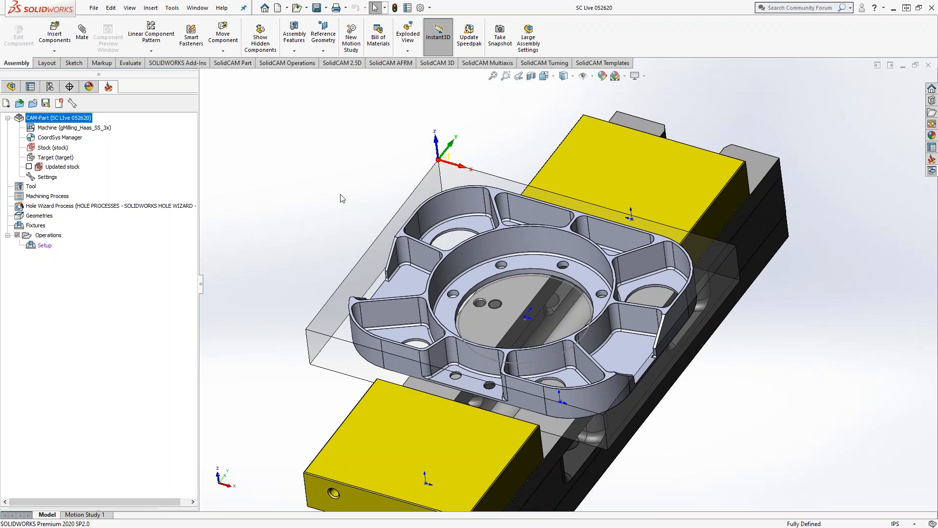
{"action": "middle_click_drag", "start_coordinate": [339, 199], "coordinate": [341, 287]}
{"action": "middle_click_drag", "start_coordinate": [337, 325], "coordinate": [331, 162]}
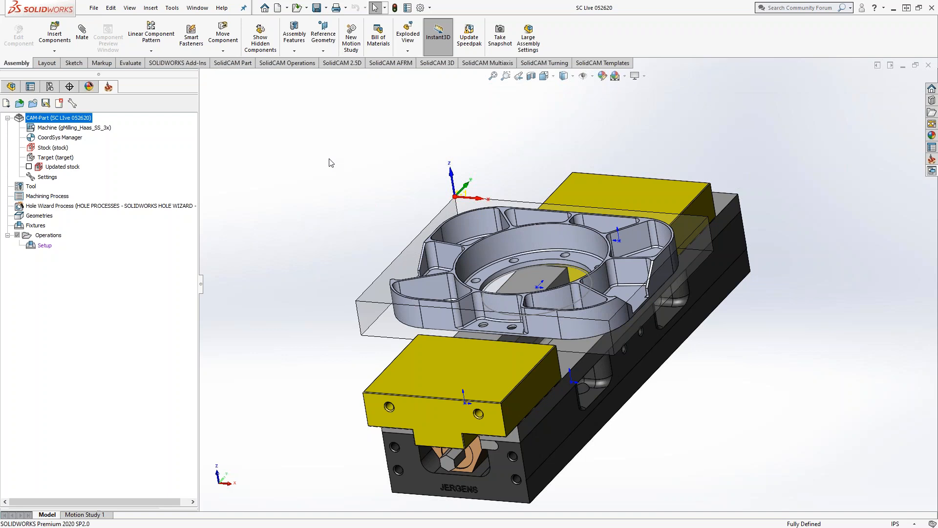
{"action": "middle_click_drag", "start_coordinate": [342, 168], "coordinate": [223, 232]}
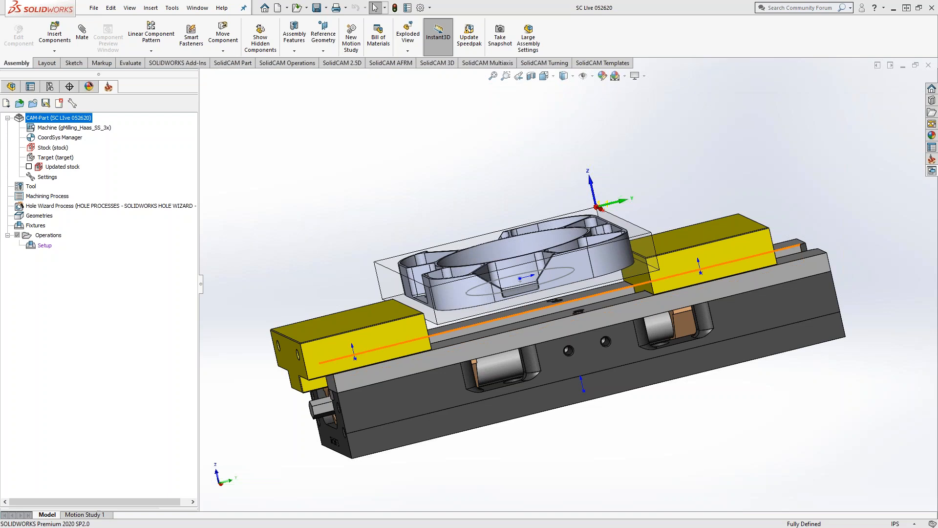
{"action": "middle_click_drag", "start_coordinate": [531, 352], "coordinate": [533, 434]}
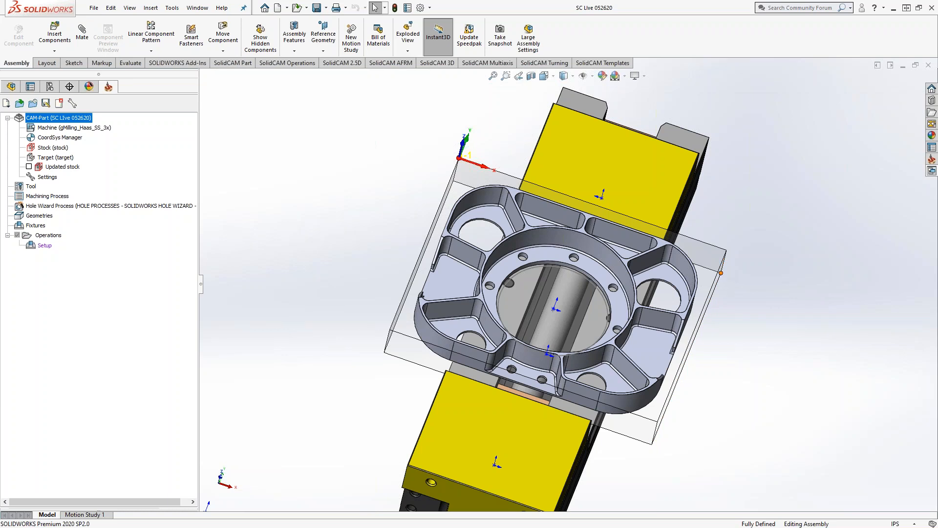
{"action": "left_click", "coordinate": [718, 251]}
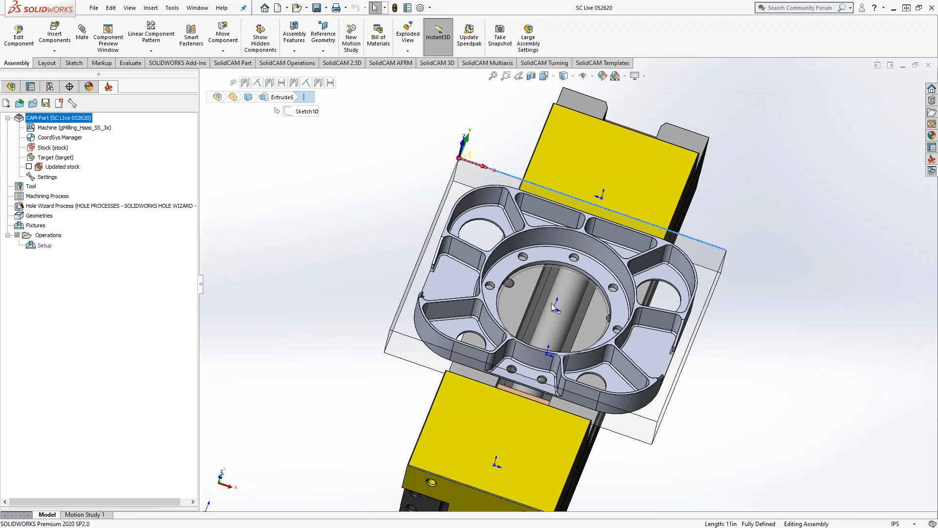
{"action": "left_click", "coordinate": [360, 223]}
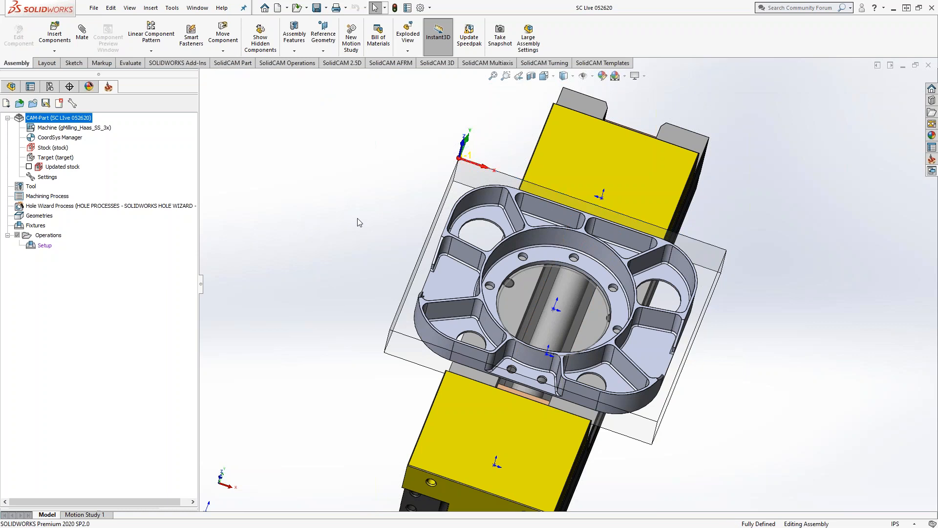
Start a 2D iMachining operation under the setup and review its technology, channel, sort and link parameters
{"action": "right_click", "coordinate": [45, 246]}
{"action": "mouse_move", "coordinate": [149, 372]}
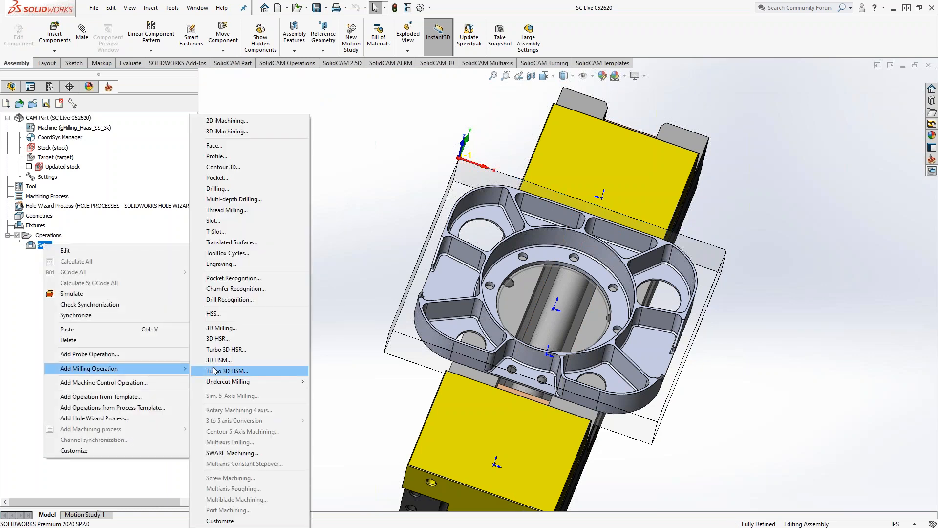
{"action": "left_click", "coordinate": [235, 120]}
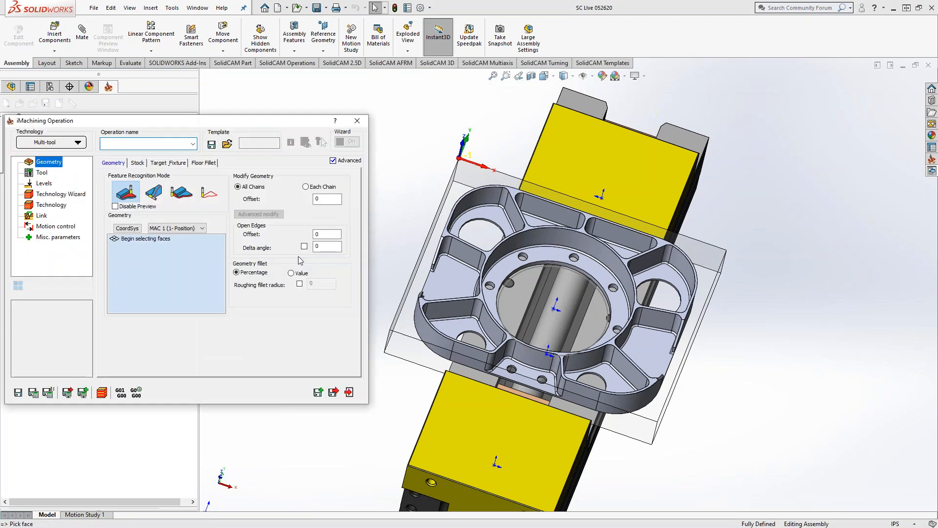
{"action": "left_click_drag", "start_coordinate": [234, 128], "coordinate": [335, 137]}
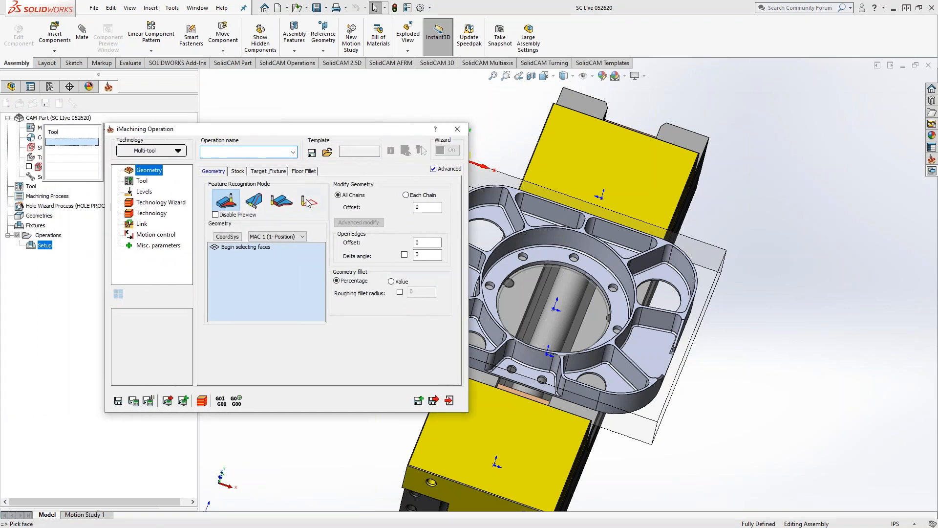
{"action": "left_click", "coordinate": [149, 214]}
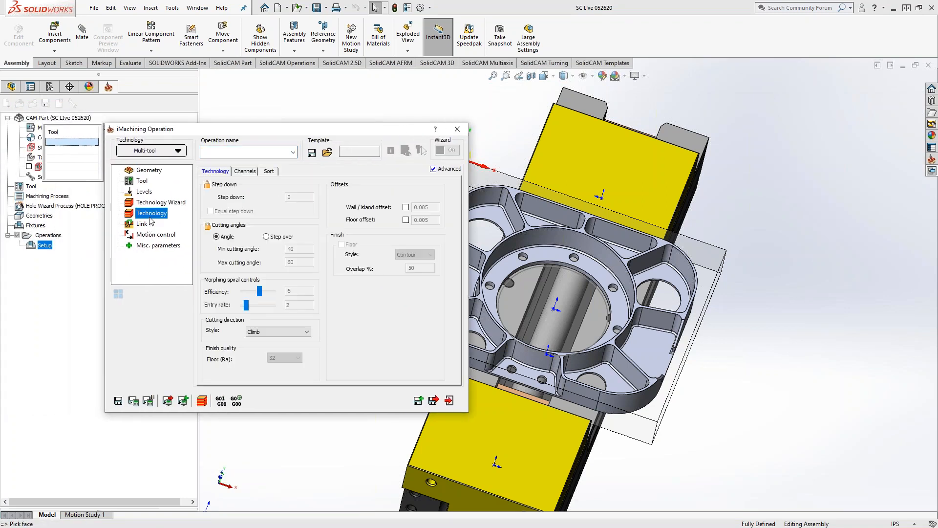
{"action": "left_click", "coordinate": [246, 171]}
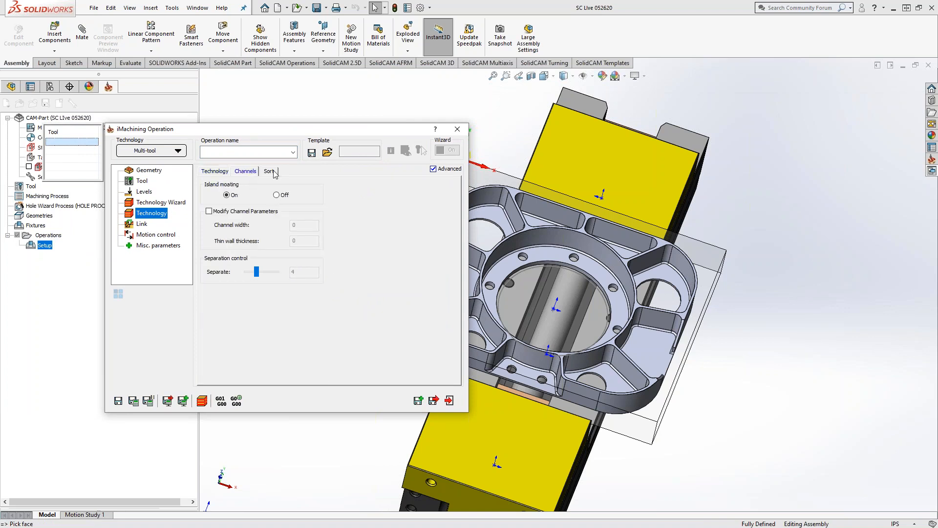
{"action": "left_click", "coordinate": [270, 172]}
{"action": "left_click", "coordinate": [143, 224]}
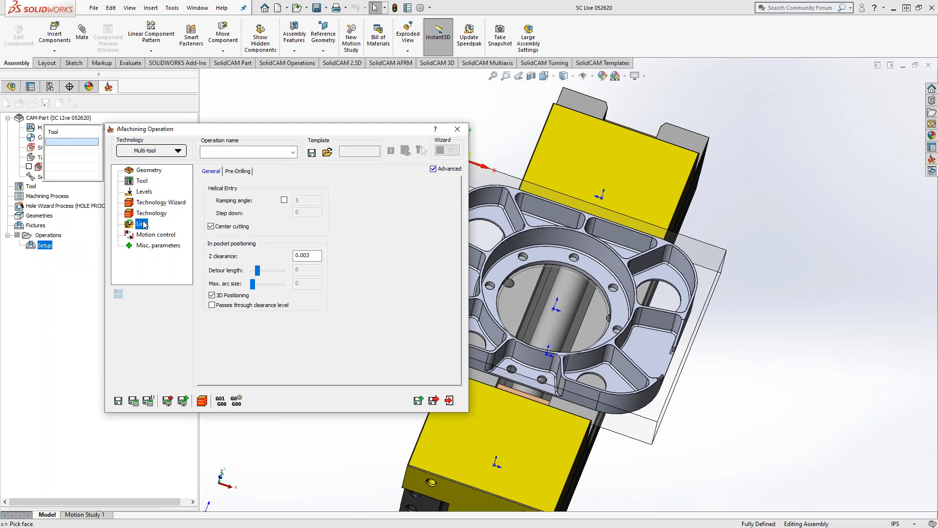
Switch the iMachining technology to iRough and then to Finish, and review the finishing parameters
{"action": "left_click", "coordinate": [178, 151]}
{"action": "left_click", "coordinate": [145, 162]}
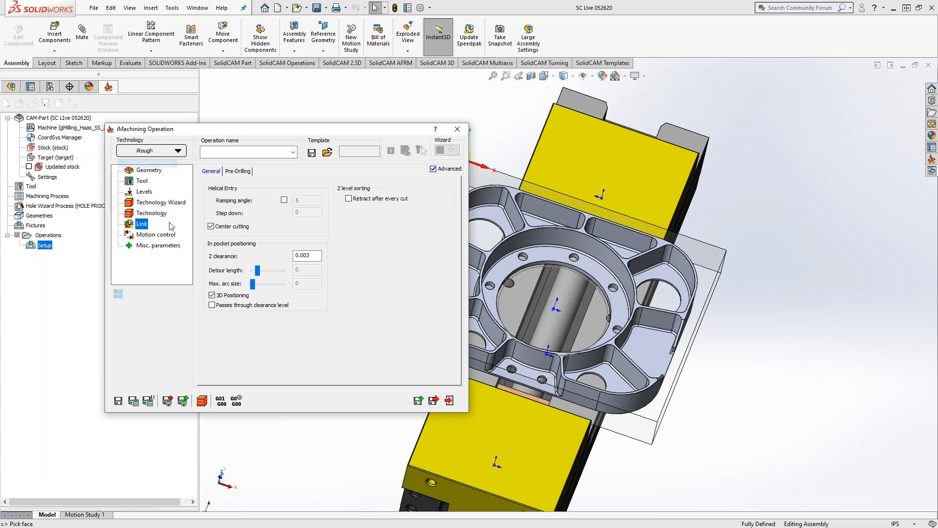
{"action": "left_click", "coordinate": [178, 151]}
{"action": "left_click", "coordinate": [138, 202]}
{"action": "left_click", "coordinate": [145, 213]}
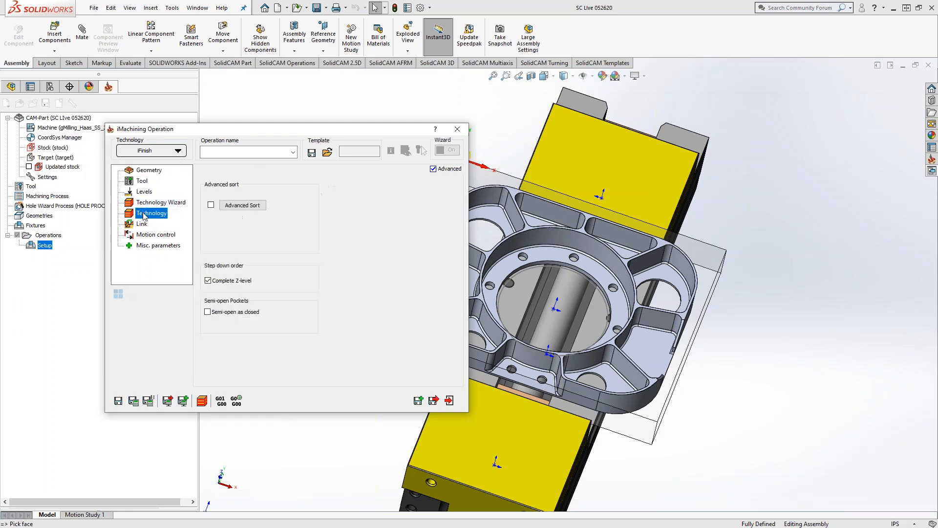
{"action": "left_click", "coordinate": [211, 172]}
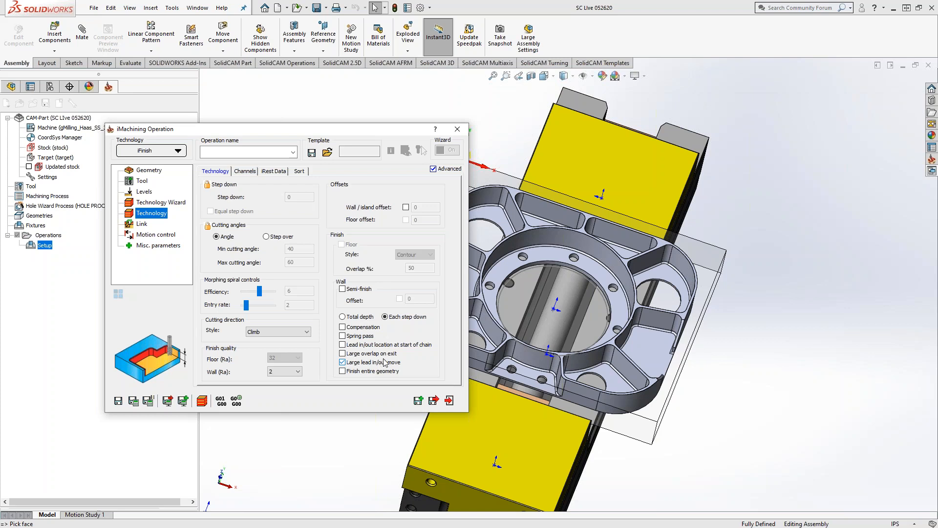
Enable lead in/out location at start of chain, and exit the iMachining operation without saving it
{"action": "left_click", "coordinate": [343, 345]}
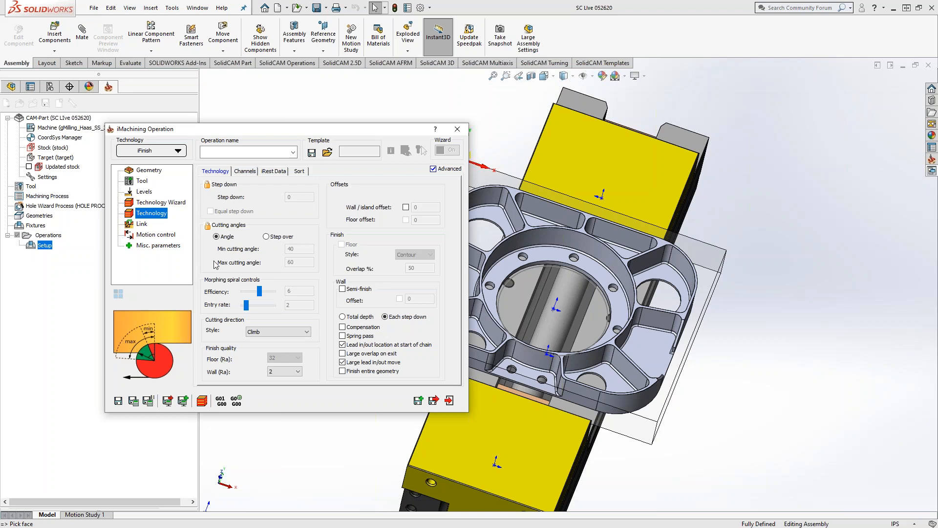
{"action": "left_click", "coordinate": [457, 130]}
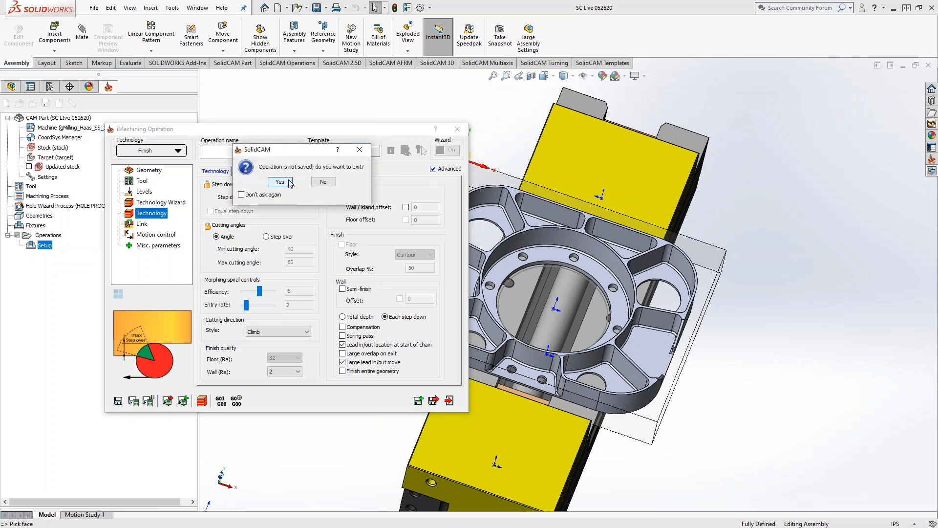
{"action": "left_click", "coordinate": [280, 182]}
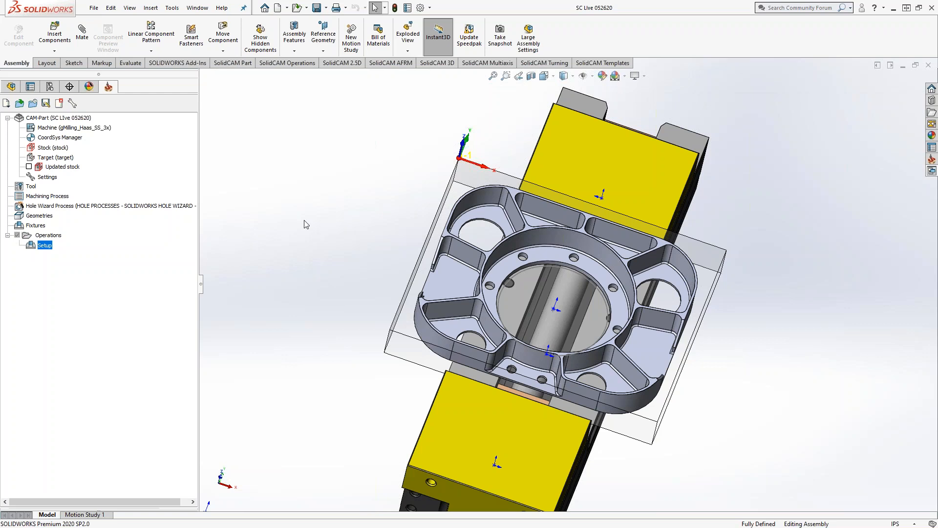
{"action": "middle_click_drag", "start_coordinate": [332, 240], "coordinate": [341, 193]}
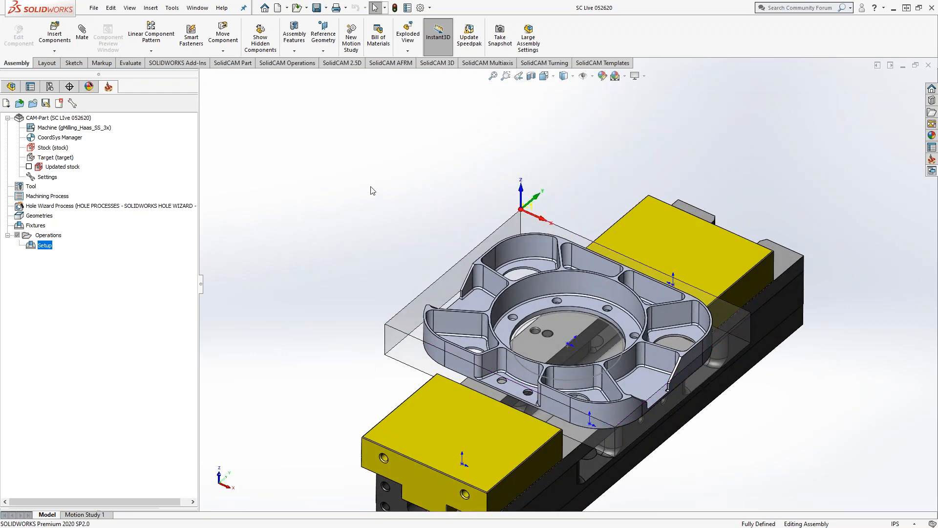